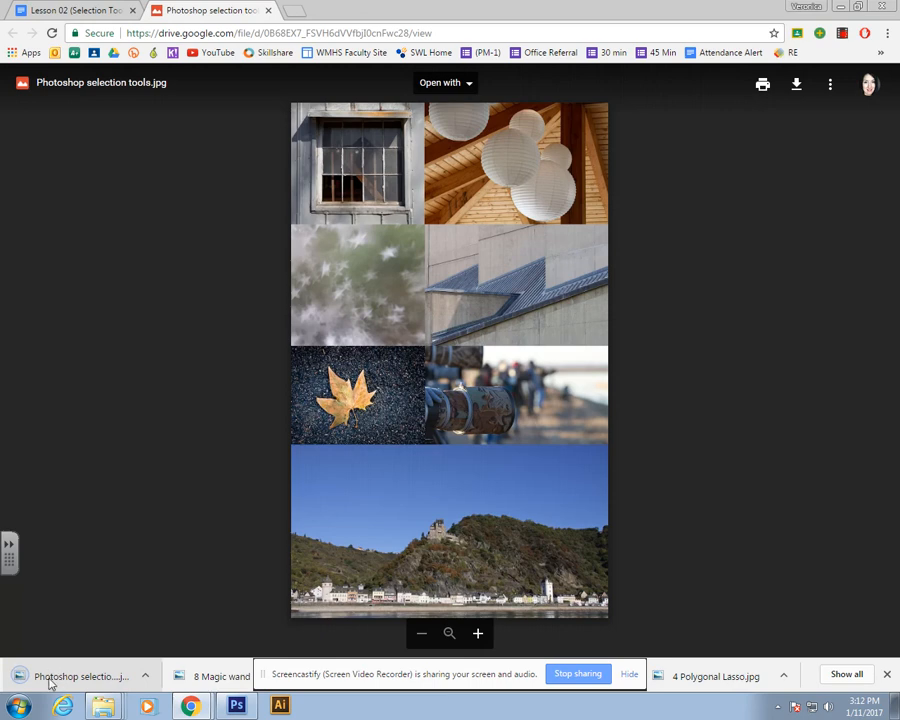
Step: Open the downloaded Photoshop selection tools.jpg image in Photoshop
{"action": "left_click", "coordinate": [236, 705]}
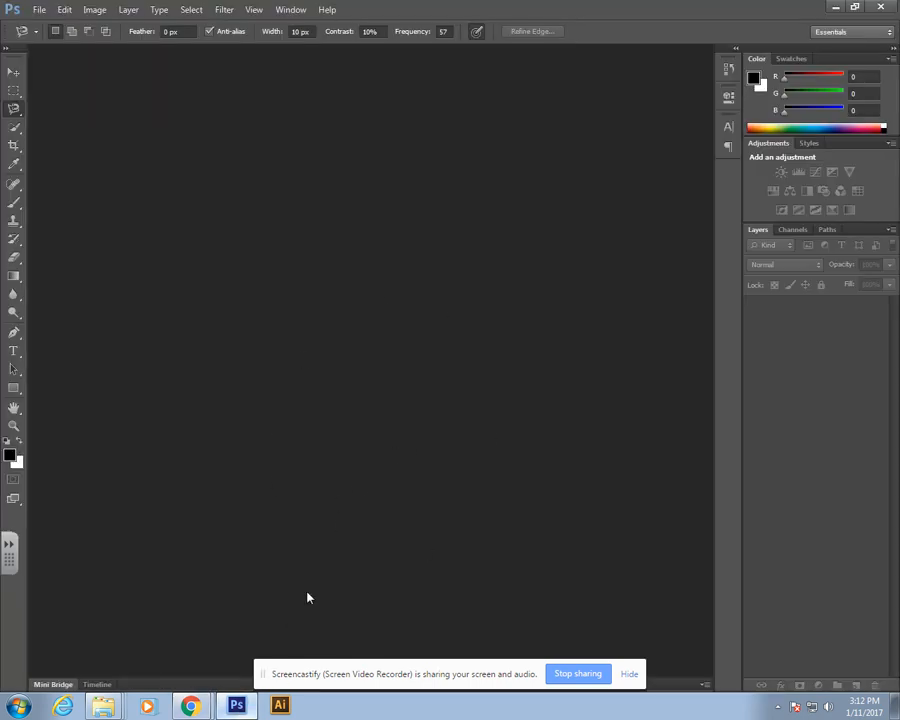
{"action": "mouse_move", "coordinate": [190, 704]}
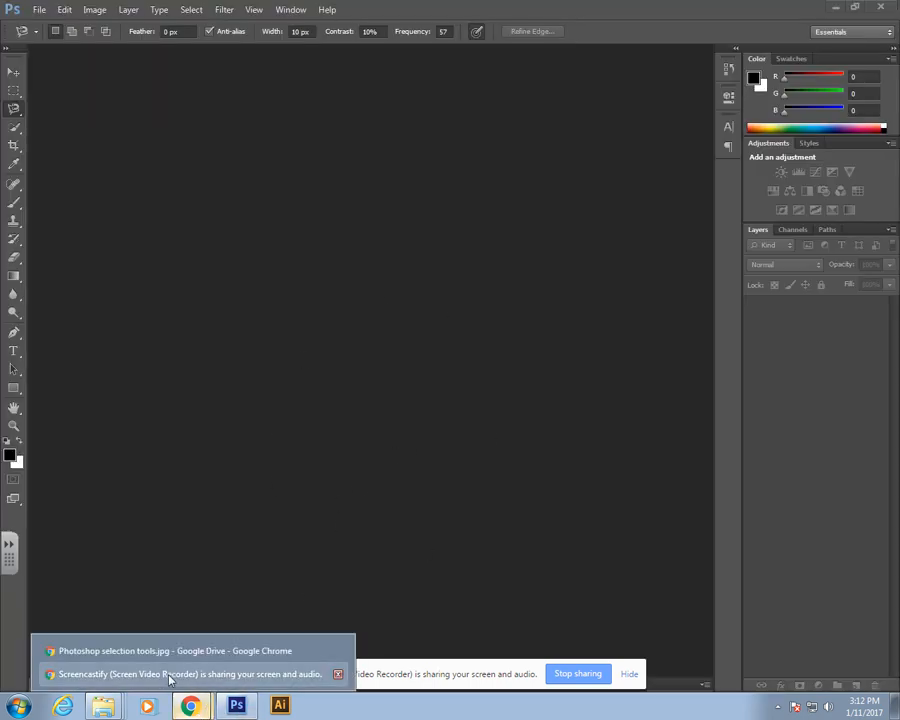
{"action": "left_click", "coordinate": [167, 651]}
{"action": "left_click_drag", "start_coordinate": [237, 705], "coordinate": [392, 306]}
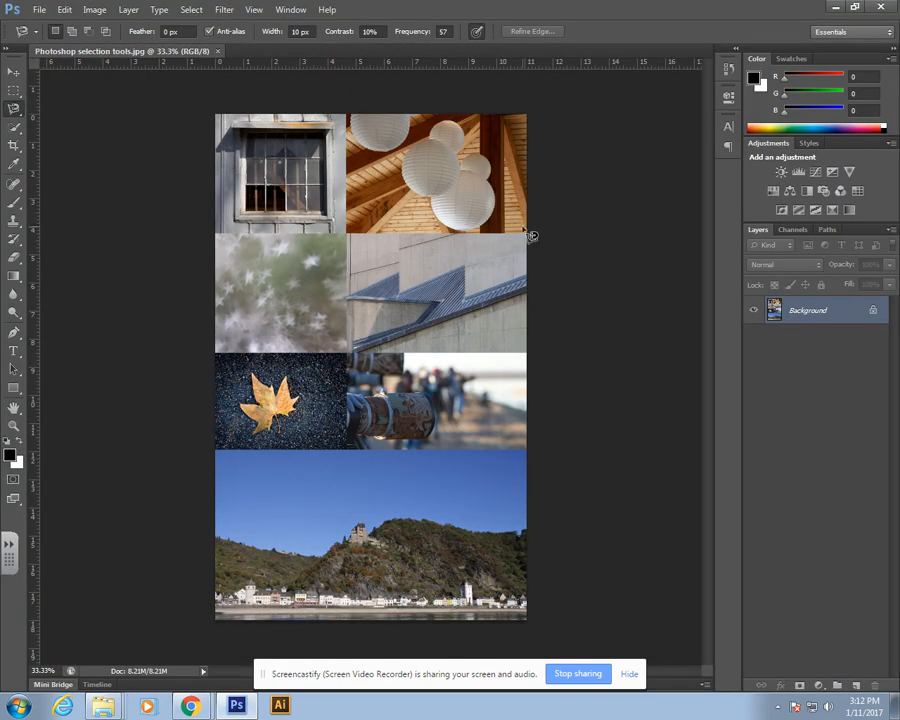
Step: Try to move the locked background image with the Move tool
{"action": "left_click", "coordinate": [14, 72]}
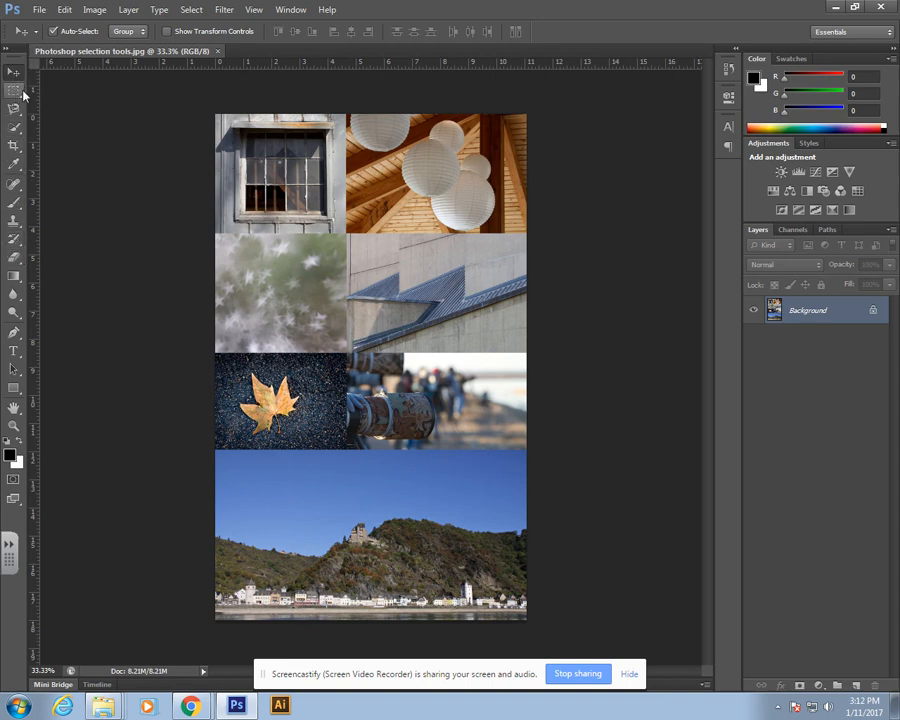
{"action": "left_click", "coordinate": [18, 94]}
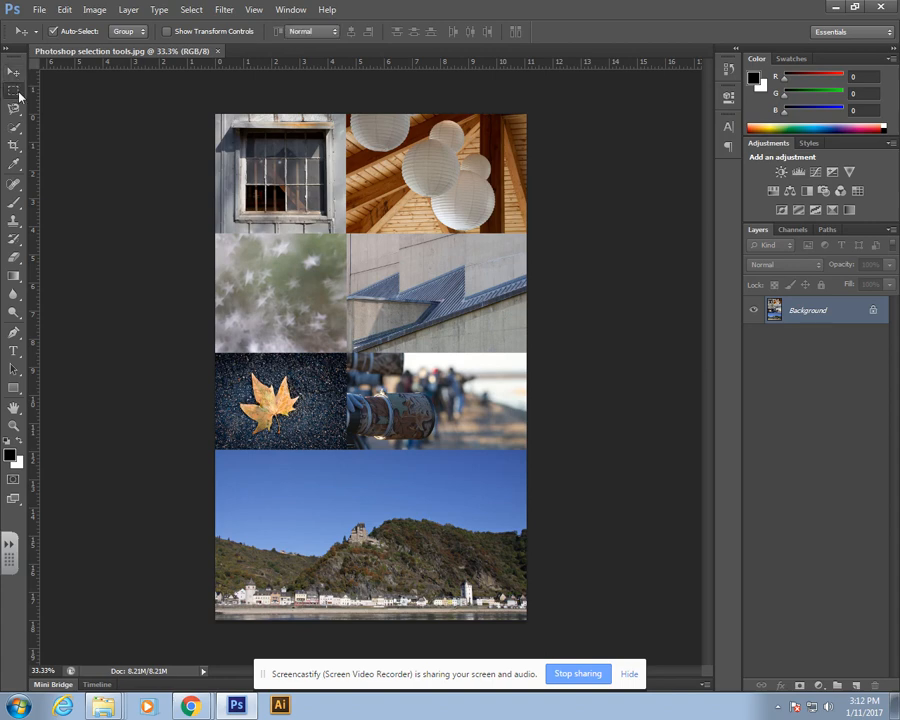
{"action": "left_click", "coordinate": [13, 75]}
{"action": "left_click_drag", "start_coordinate": [385, 193], "coordinate": [372, 180]}
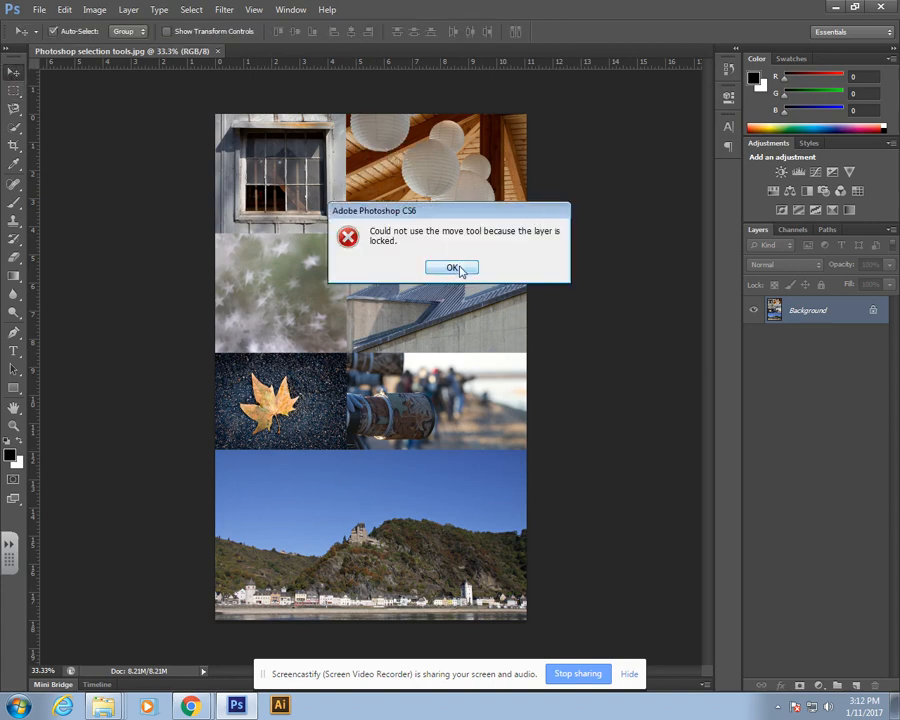
{"action": "left_click", "coordinate": [451, 269]}
Step: Zoom in on the barn window and select one intact window pane with the Rectangular Marquee Tool
{"action": "left_click", "coordinate": [18, 94]}
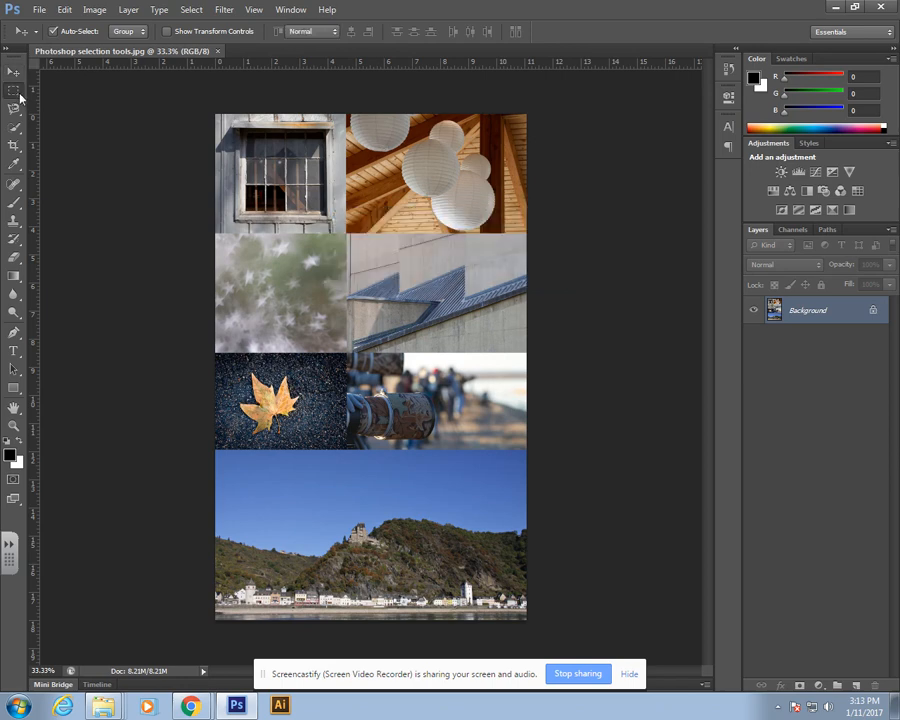
{"action": "left_click", "coordinate": [20, 95]}
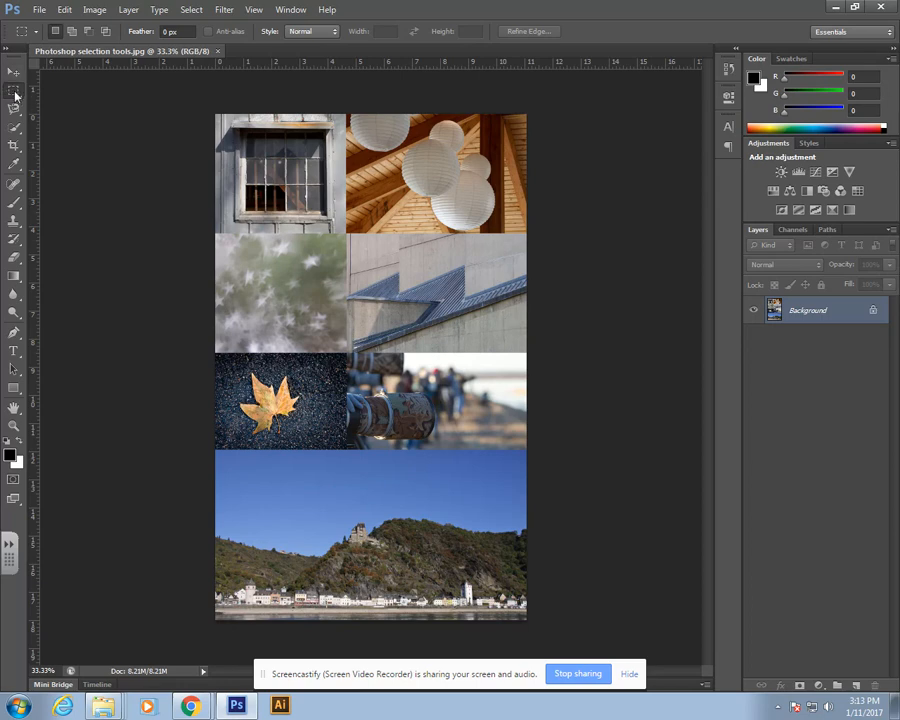
{"action": "left_click", "coordinate": [19, 92]}
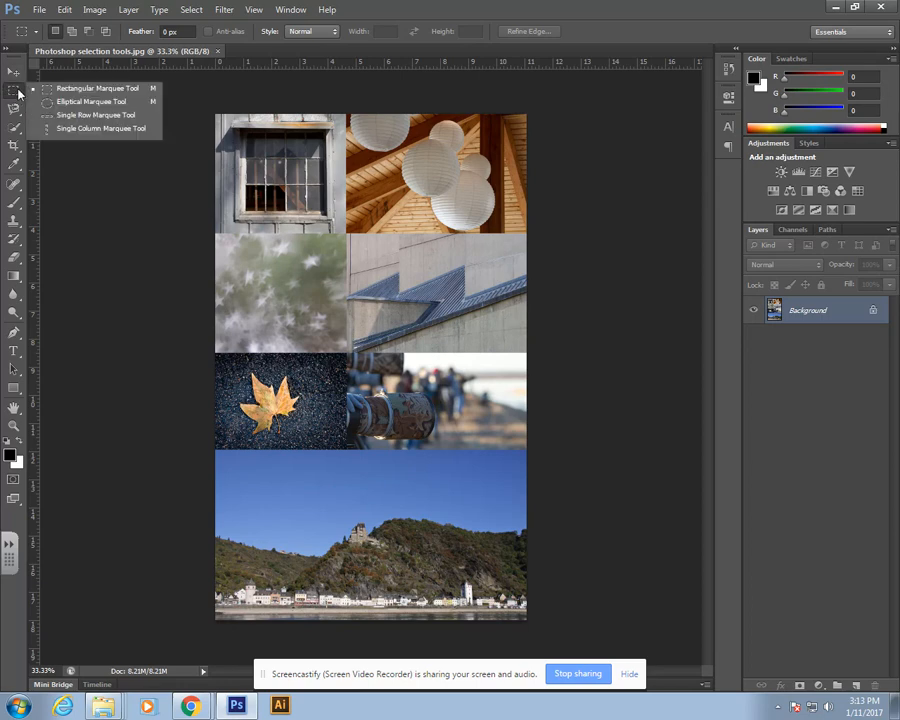
{"action": "left_click", "coordinate": [82, 91]}
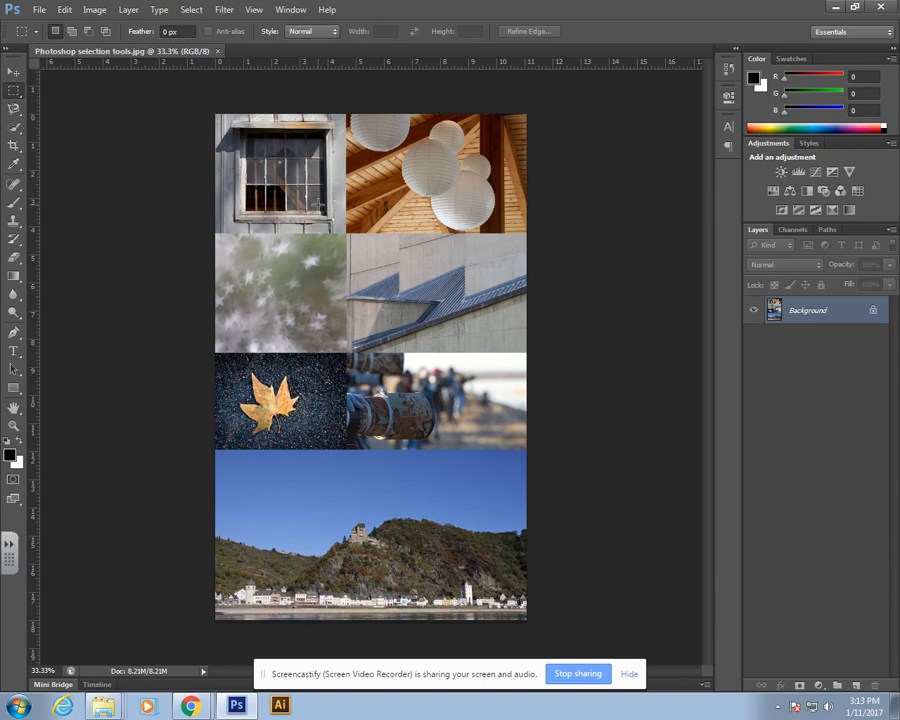
{"action": "key", "text": "ctrl+plus"}
{"action": "key", "text": "ctrl+plus"}
{"action": "key", "text": "ctrl+plus"}
{"action": "key", "text": "ctrl+plus"}
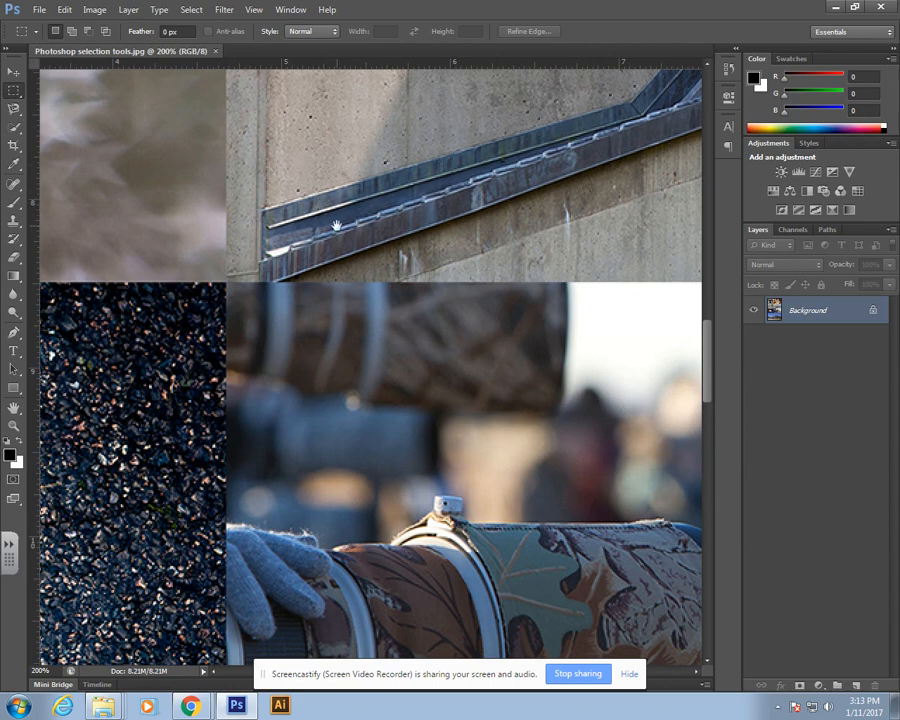
{"action": "left_click_drag", "start_coordinate": [169, 117], "coordinate": [450, 516]}
{"action": "mouse_move", "coordinate": [217, 176]}
{"action": "left_mouse_down"}
{"action": "mouse_move", "coordinate": [299, 269]}
{"action": "mouse_move", "coordinate": [400, 430]}
{"action": "left_mouse_up"}
{"action": "mouse_move", "coordinate": [265, 215]}
{"action": "left_mouse_down"}
{"action": "mouse_move", "coordinate": [392, 348]}
{"action": "mouse_move", "coordinate": [447, 509]}
{"action": "left_mouse_up"}
{"action": "left_click_drag", "start_coordinate": [253, 288], "coordinate": [247, 458]}
{"action": "mouse_move", "coordinate": [262, 400]}
{"action": "left_mouse_down"}
{"action": "mouse_move", "coordinate": [267, 424]}
{"action": "mouse_move", "coordinate": [252, 492]}
{"action": "left_mouse_up"}
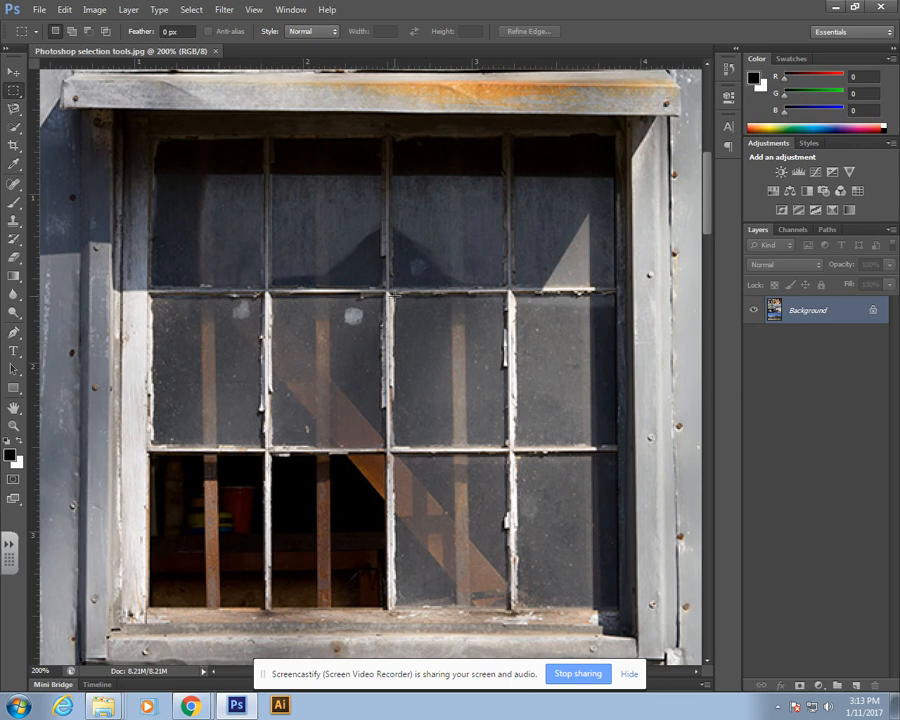
{"action": "left_click_drag", "start_coordinate": [394, 296], "coordinate": [508, 446]}
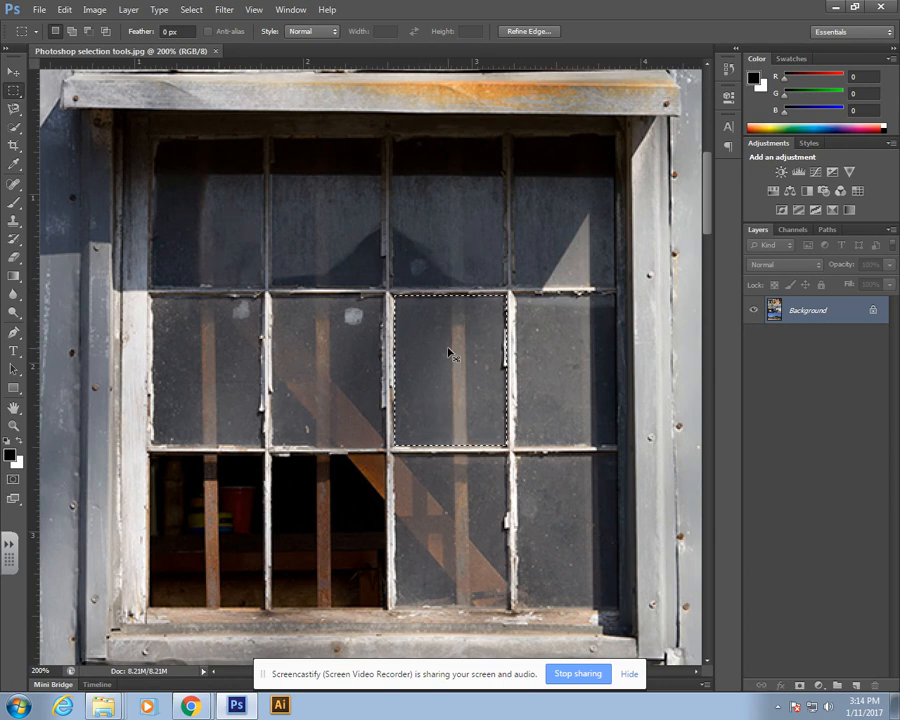
Step: Copy the selected pane onto a new layer and drag the copy downward across the window
{"action": "key", "text": "ctrl+j"}
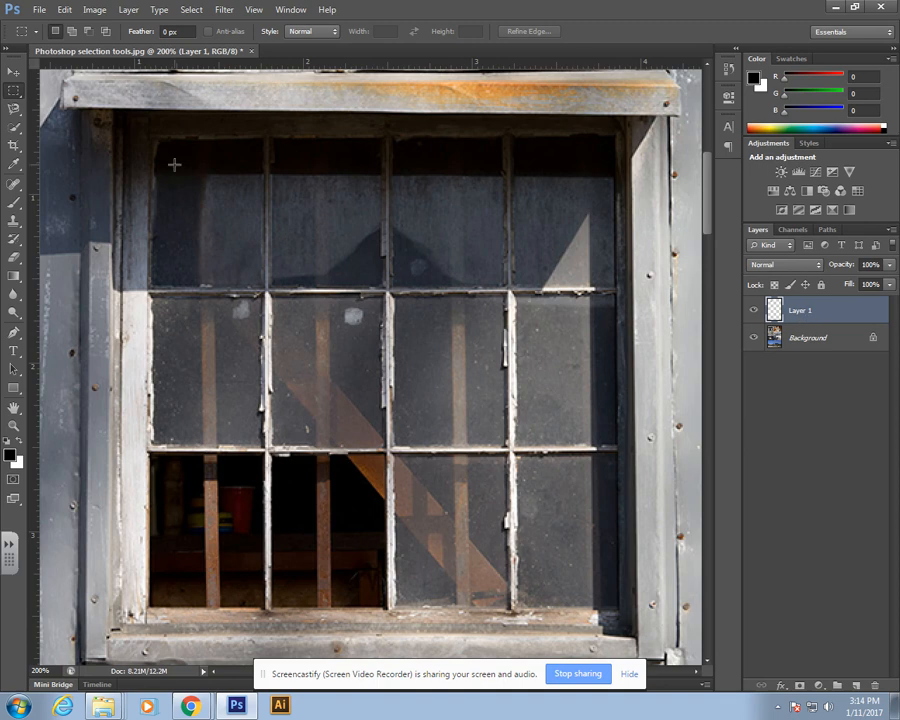
{"action": "left_click", "coordinate": [14, 72]}
{"action": "left_click_drag", "start_coordinate": [497, 362], "coordinate": [365, 436]}
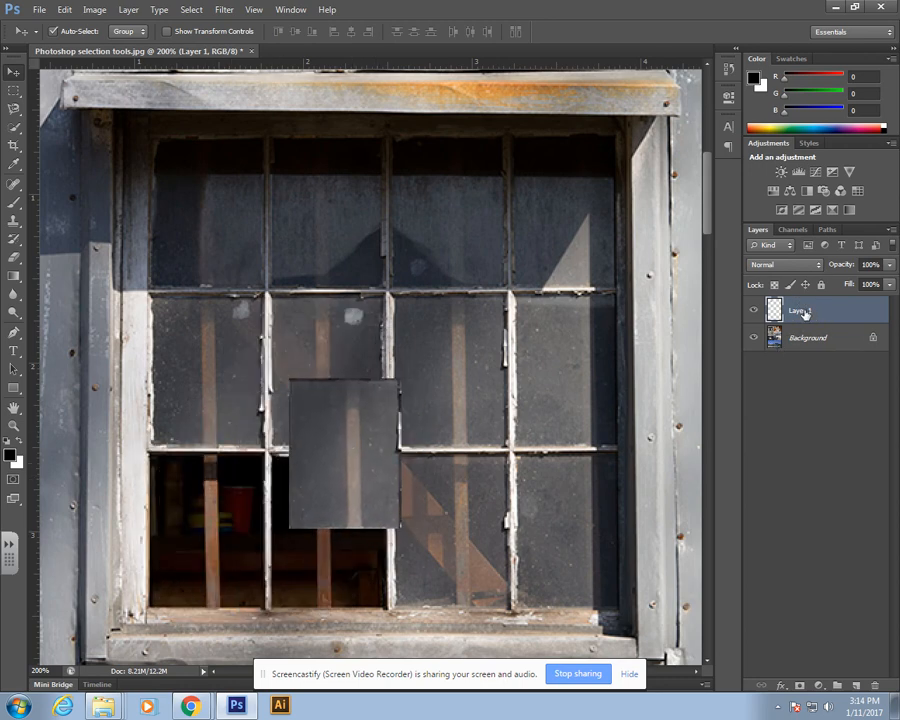
Step: Rename the new layer as Window pane 1
{"action": "double_click", "coordinate": [800, 312]}
{"action": "type", "text": "W"}
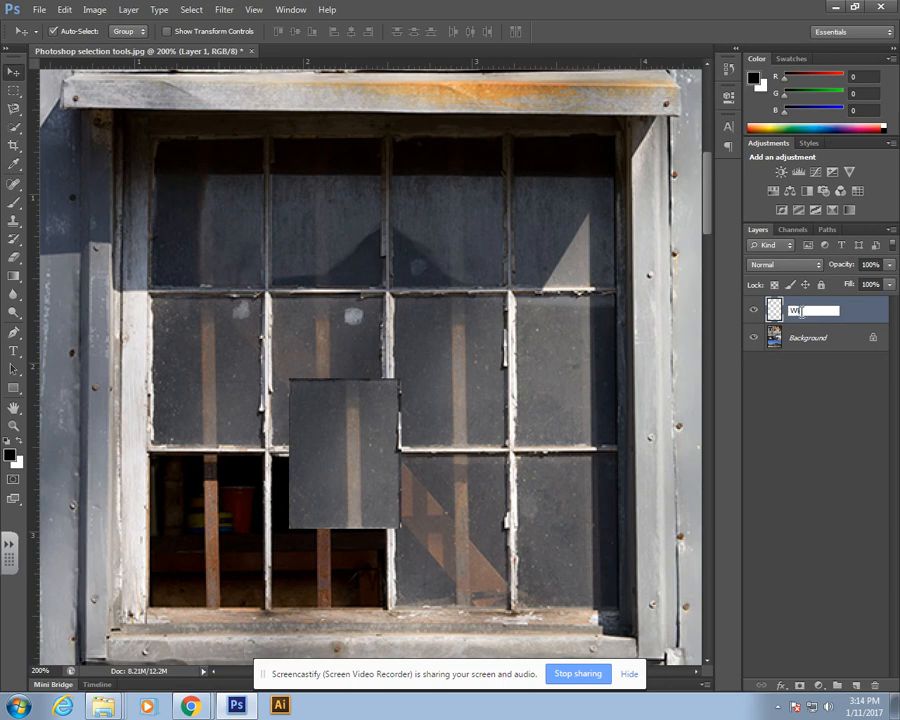
{"action": "type", "text": "indow pane 1"}
{"action": "key", "text": "Return"}
Step: Place the pane copy over the lower-left pane and stretch it with Free Transform to fill that opening
{"action": "left_click_drag", "start_coordinate": [363, 424], "coordinate": [218, 481]}
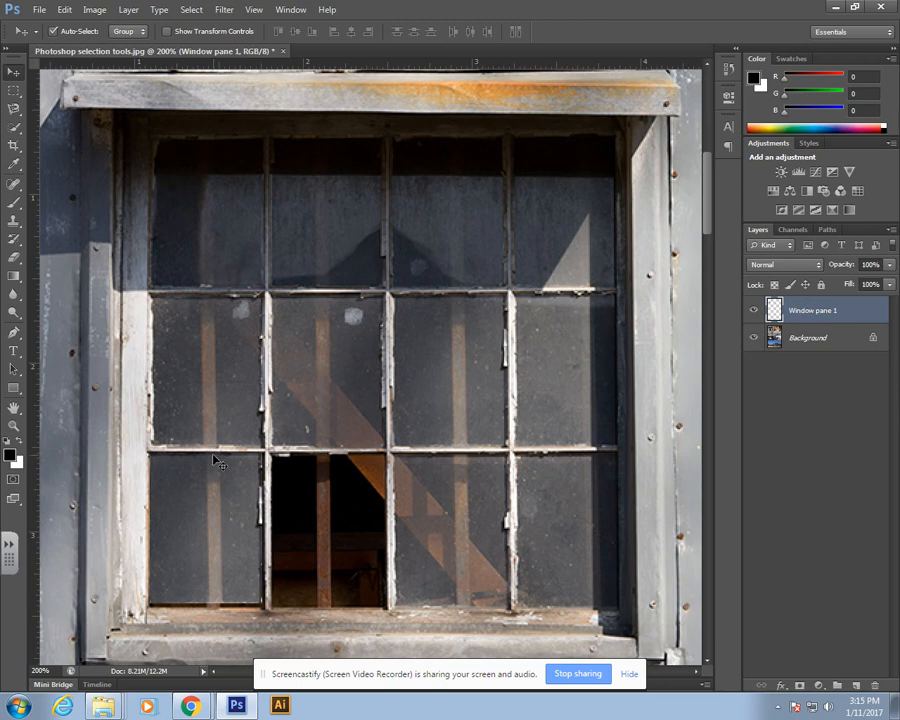
{"action": "key", "text": "ctrl+t"}
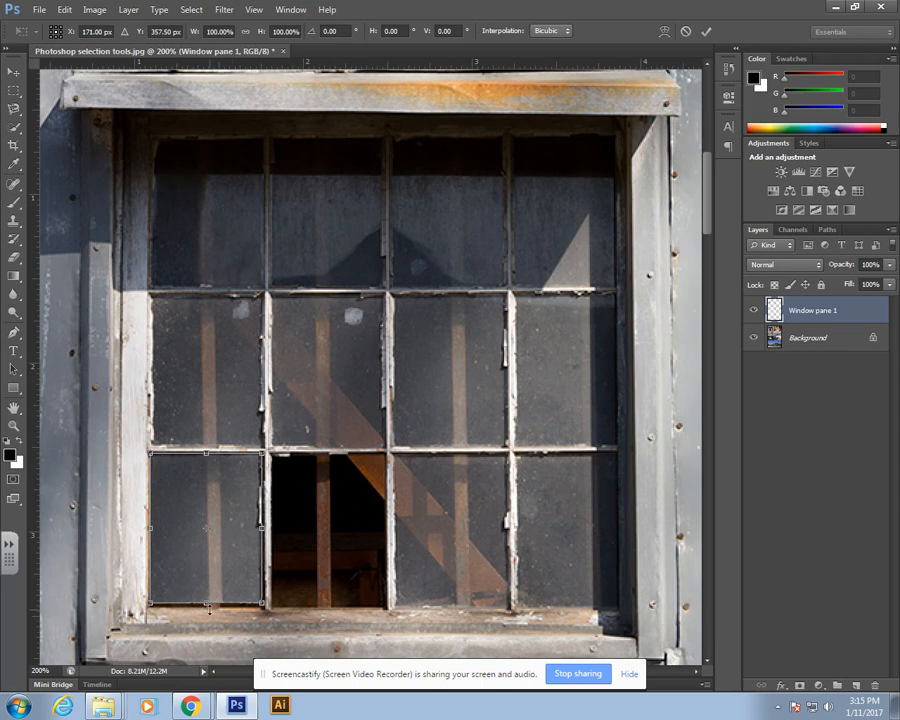
{"action": "mouse_move", "coordinate": [264, 604]}
{"action": "left_mouse_down"}
{"action": "mouse_move", "coordinate": [444, 600]}
{"action": "mouse_move", "coordinate": [296, 476]}
{"action": "mouse_move", "coordinate": [389, 617]}
{"action": "mouse_move", "coordinate": [172, 440]}
{"action": "mouse_move", "coordinate": [52, 170]}
{"action": "mouse_move", "coordinate": [266, 588]}
{"action": "mouse_move", "coordinate": [266, 606]}
{"action": "left_mouse_up"}
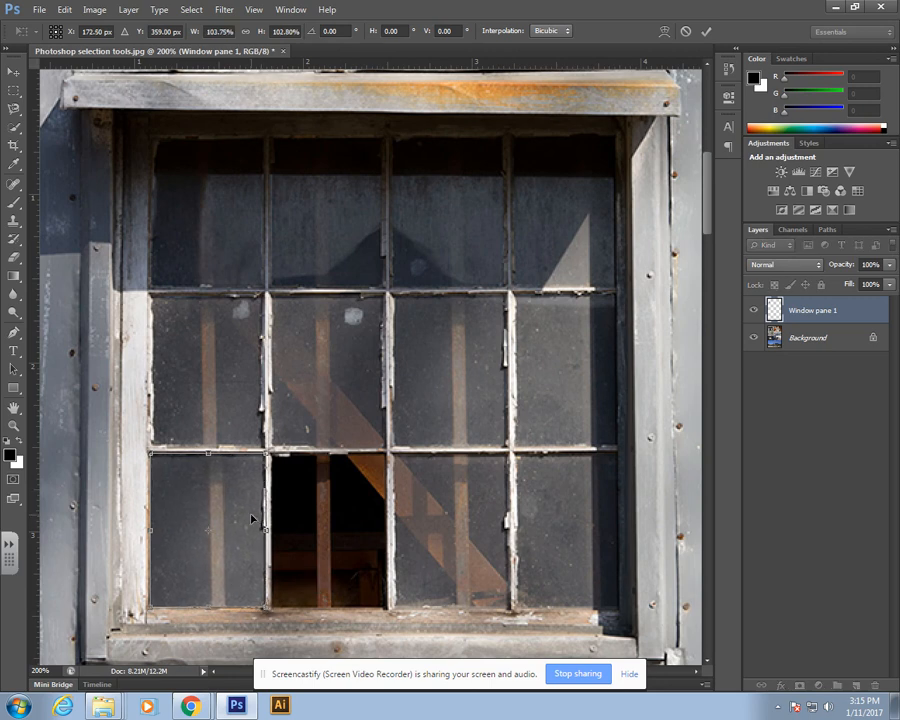
{"action": "left_click_drag", "start_coordinate": [149, 530], "coordinate": [135, 531]}
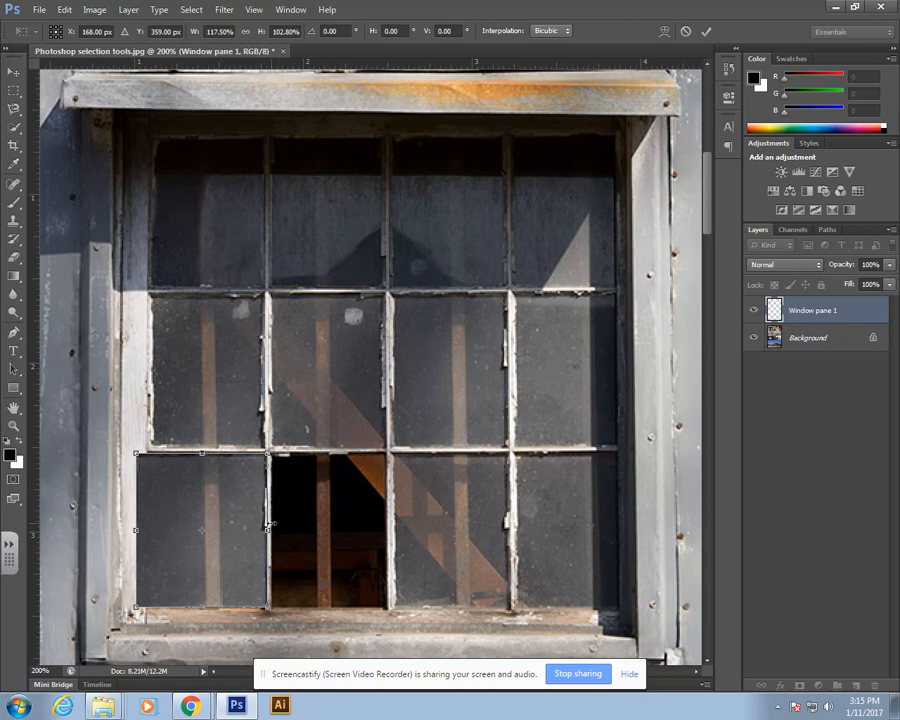
{"action": "left_click_drag", "start_coordinate": [267, 531], "coordinate": [264, 531]}
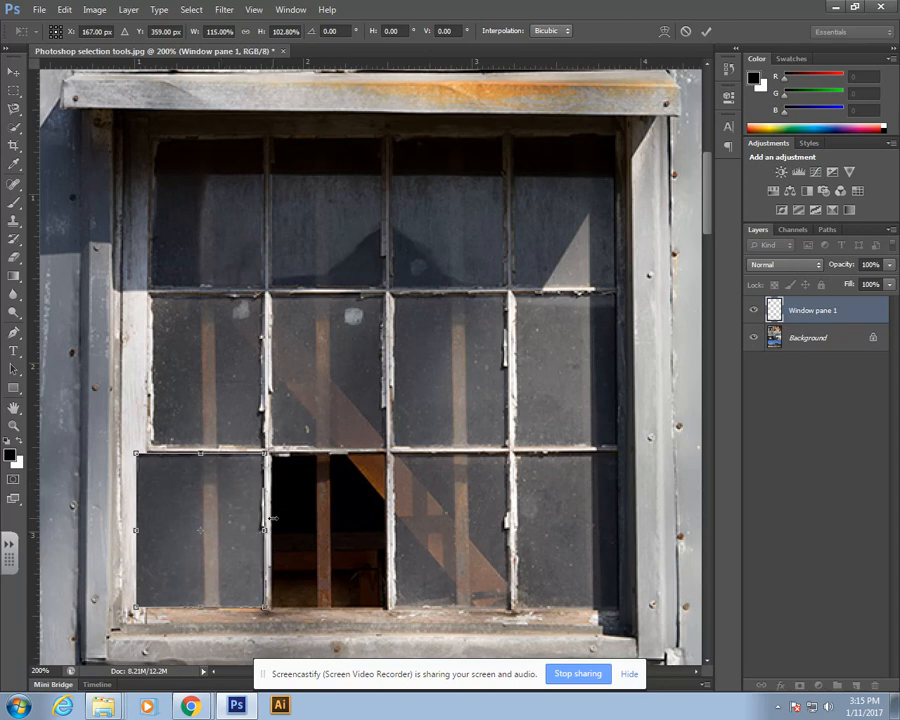
{"action": "left_click", "coordinate": [13, 73]}
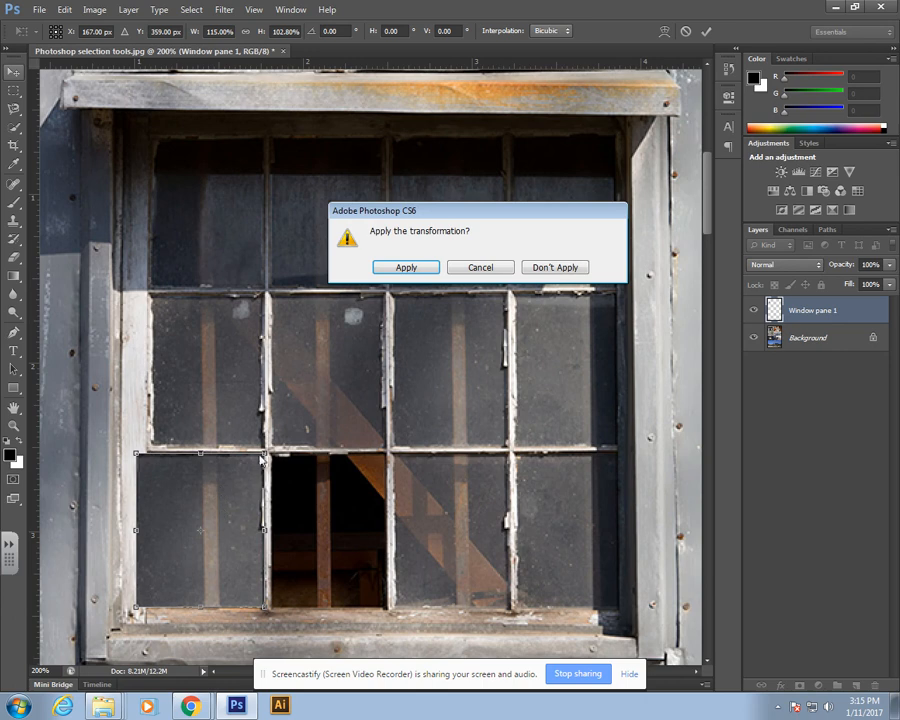
{"action": "left_click", "coordinate": [408, 267]}
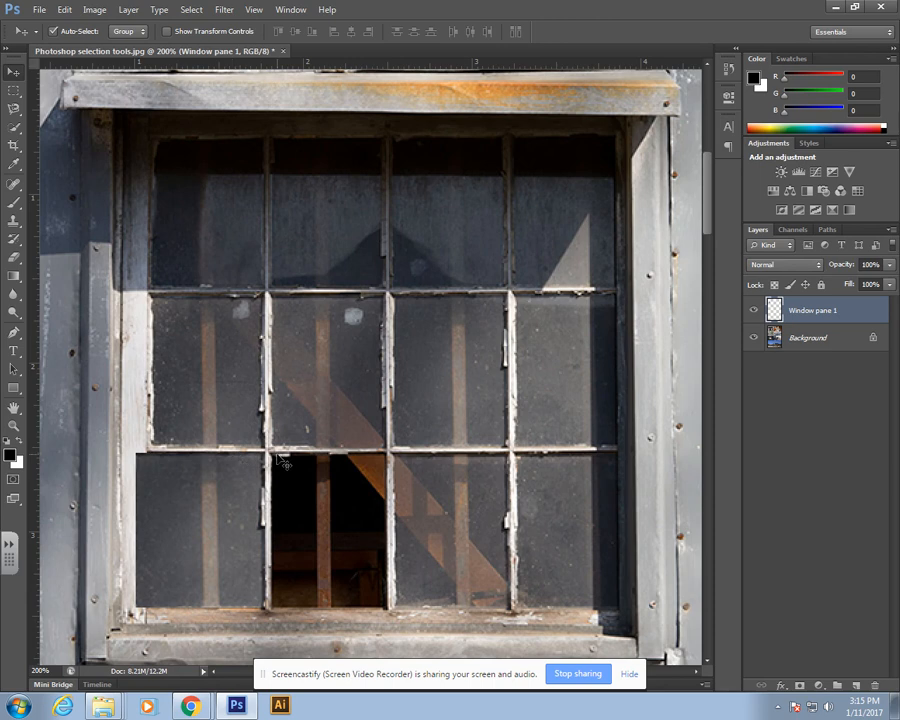
Step: Select and delete the strip of the pane copy overlapping the window's left frame
{"action": "key", "text": "ctrl+t"}
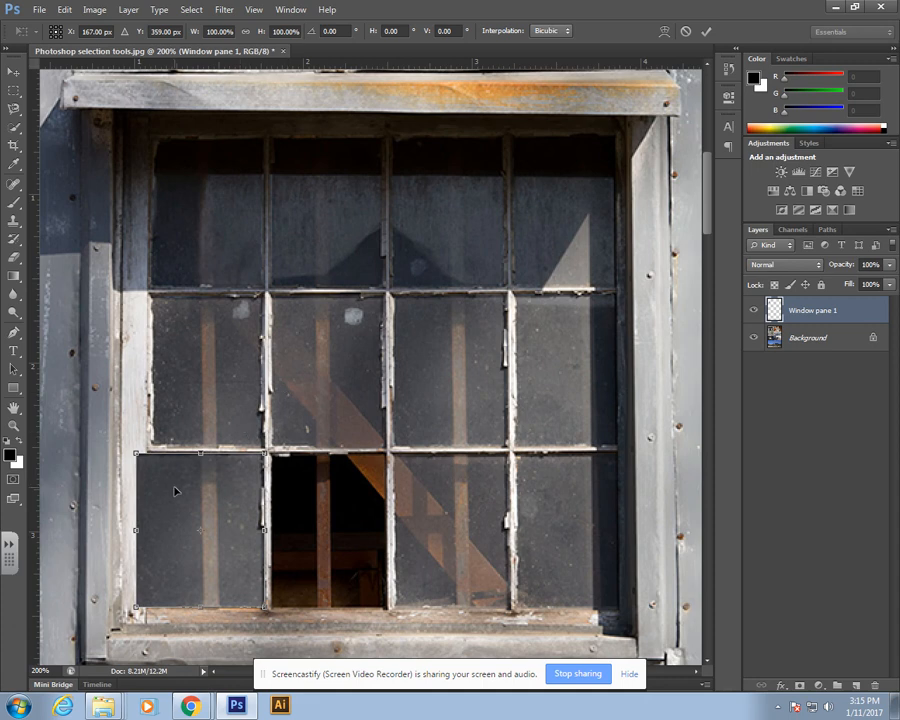
{"action": "key", "text": "Return"}
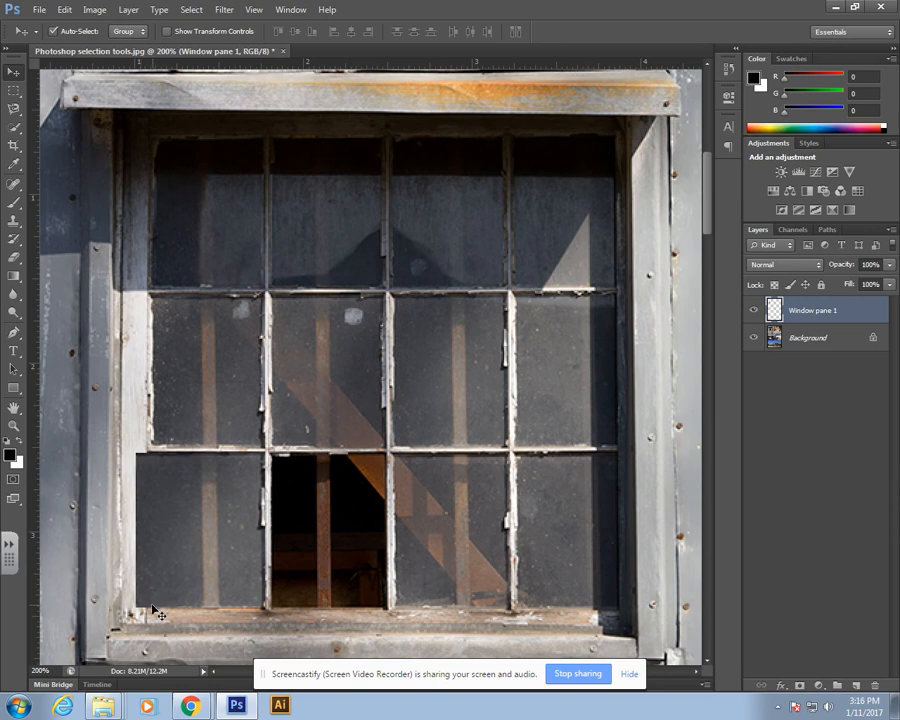
{"action": "left_click", "coordinate": [13, 90]}
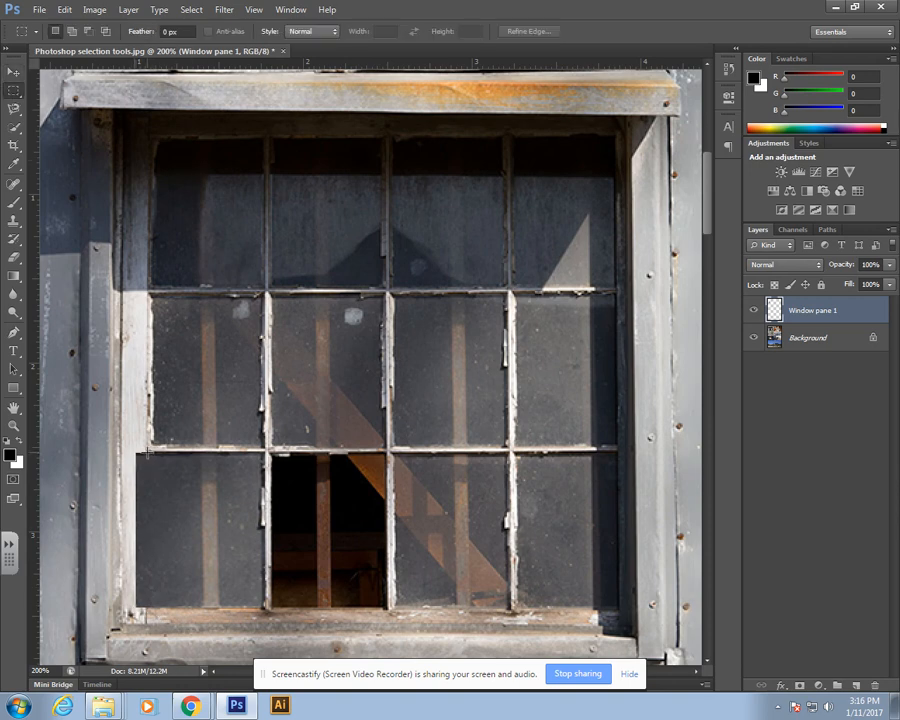
{"action": "left_click_drag", "start_coordinate": [146, 453], "coordinate": [132, 615]}
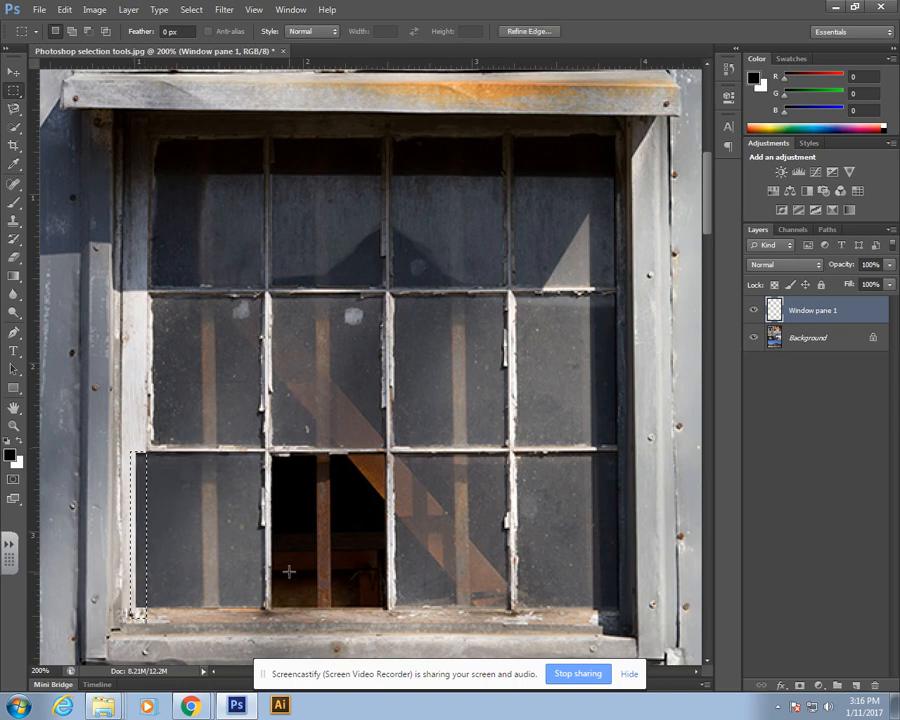
{"action": "left_click", "coordinate": [148, 473]}
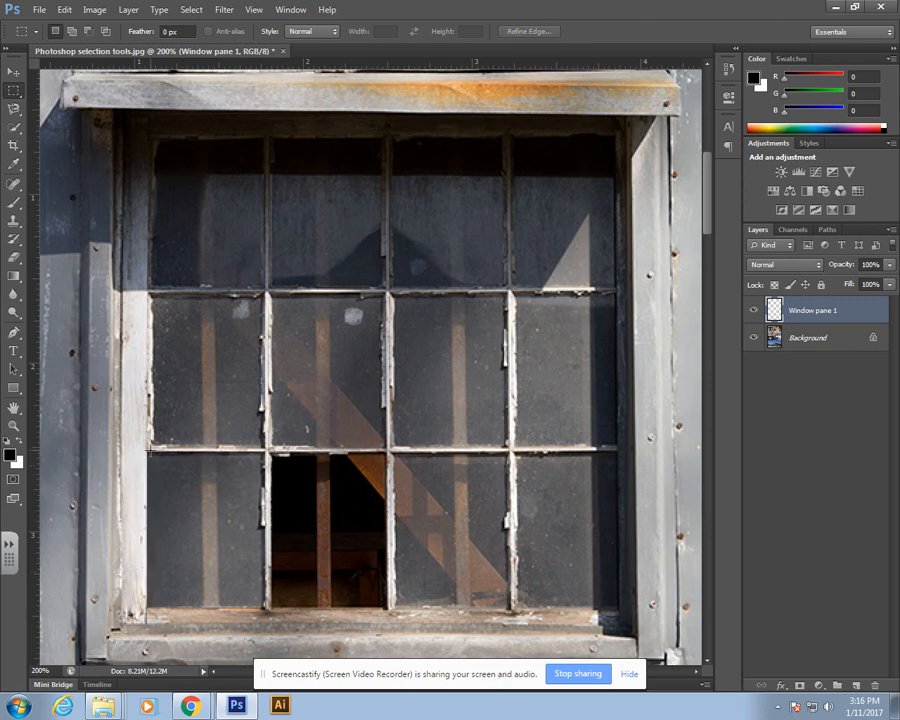
{"action": "left_click_drag", "start_coordinate": [148, 452], "coordinate": [123, 615]}
{"action": "key", "text": "Delete"}
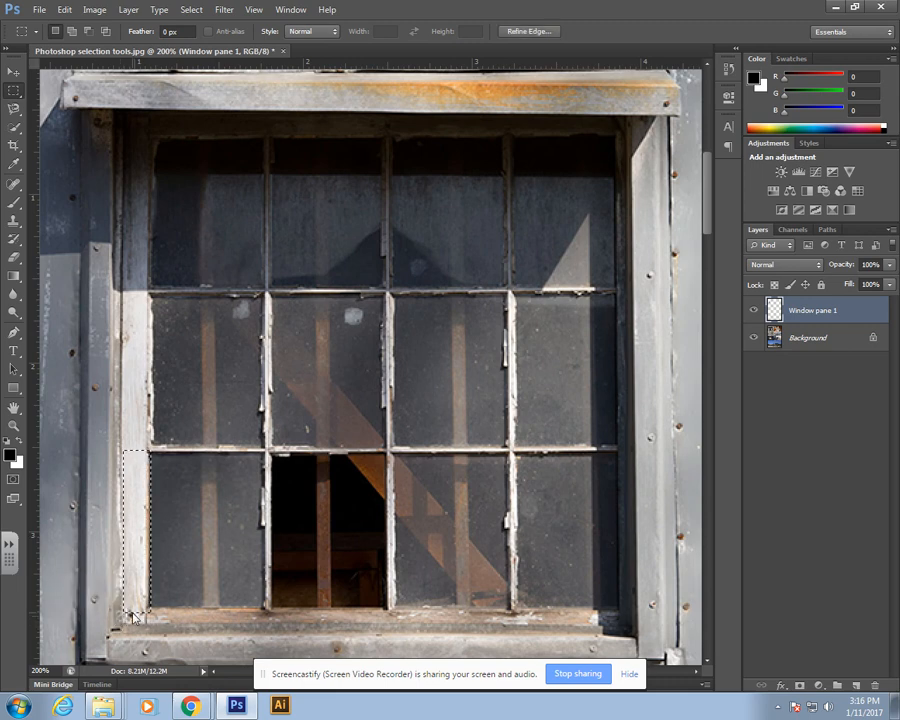
Step: Select and delete a wider strip along the pane copy's left side
{"action": "left_click", "coordinate": [215, 540]}
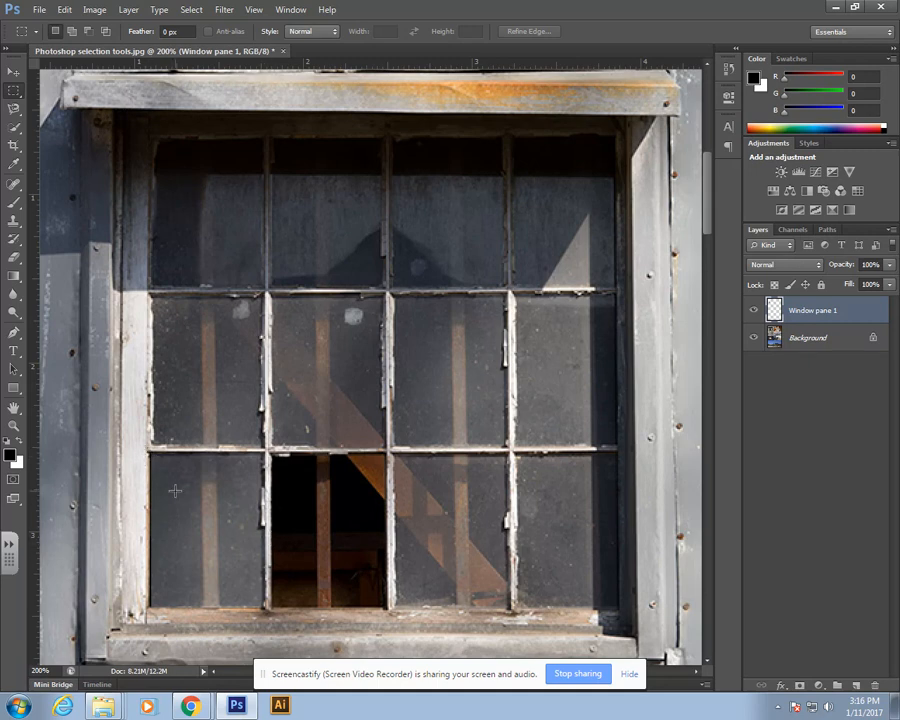
{"action": "left_click_drag", "start_coordinate": [135, 436], "coordinate": [200, 625]}
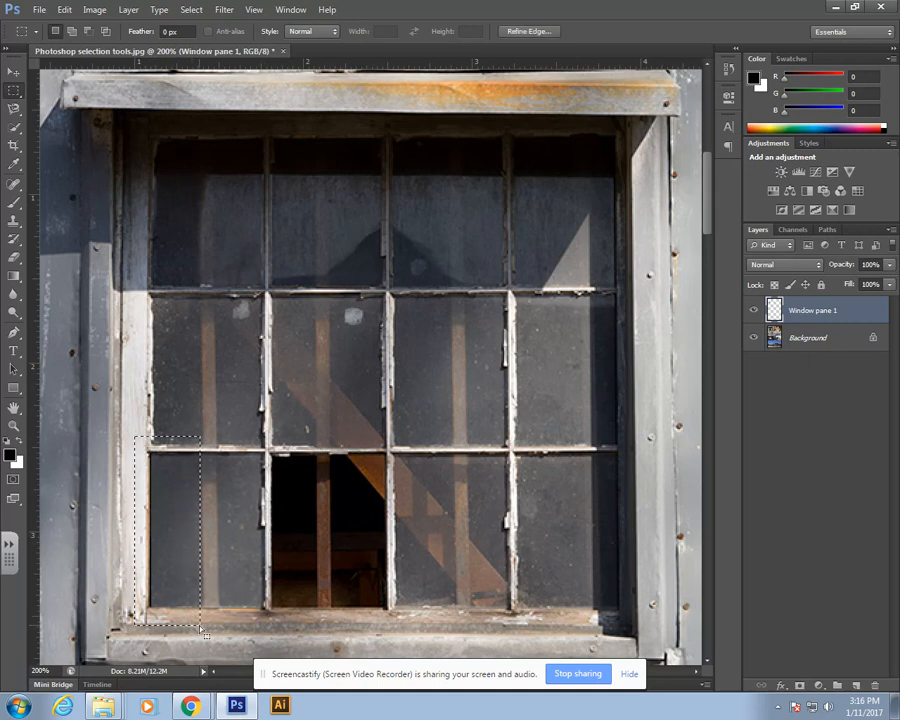
{"action": "left_click_drag", "start_coordinate": [128, 432], "coordinate": [178, 623]}
{"action": "key", "text": "Delete"}
{"action": "left_click", "coordinate": [178, 508]}
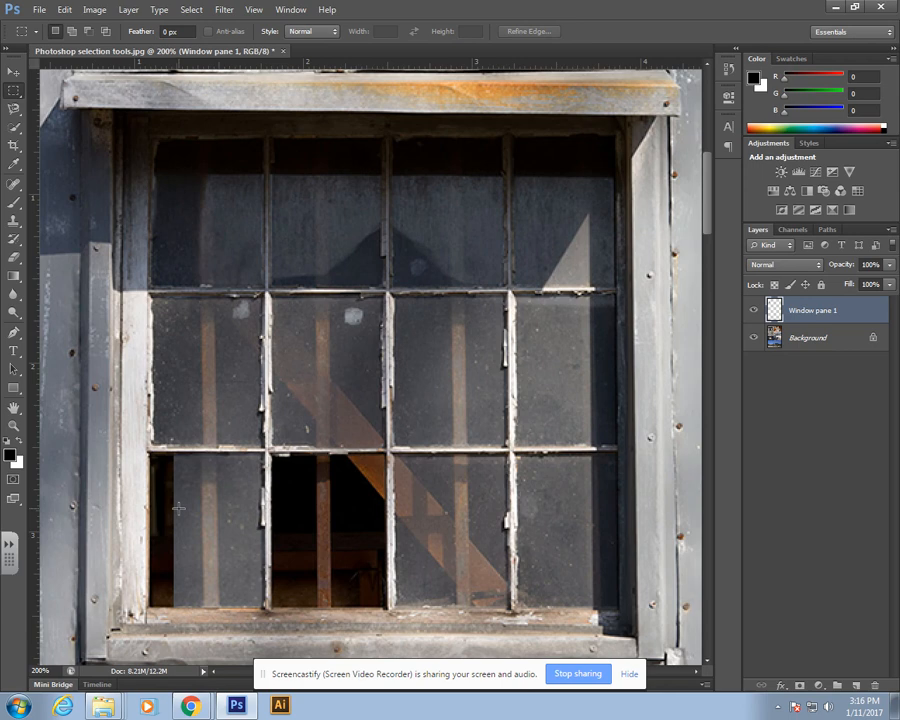
Step: Undo the wider strip deletion and the extra selection changes
{"action": "key", "text": "ctrl+z"}
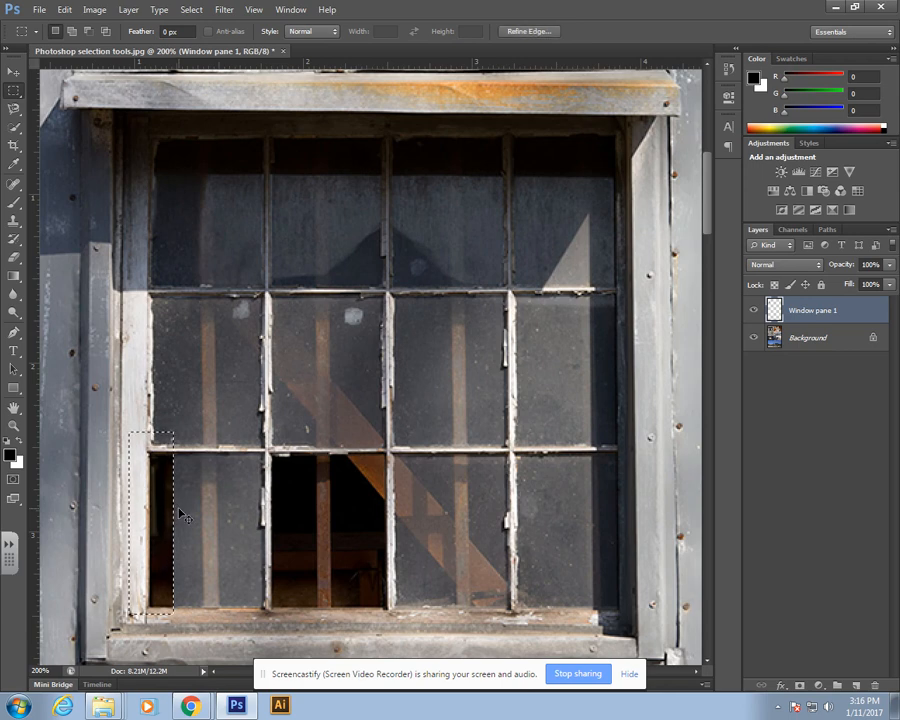
{"action": "left_click", "coordinate": [180, 514]}
{"action": "key", "text": "ctrl+z"}
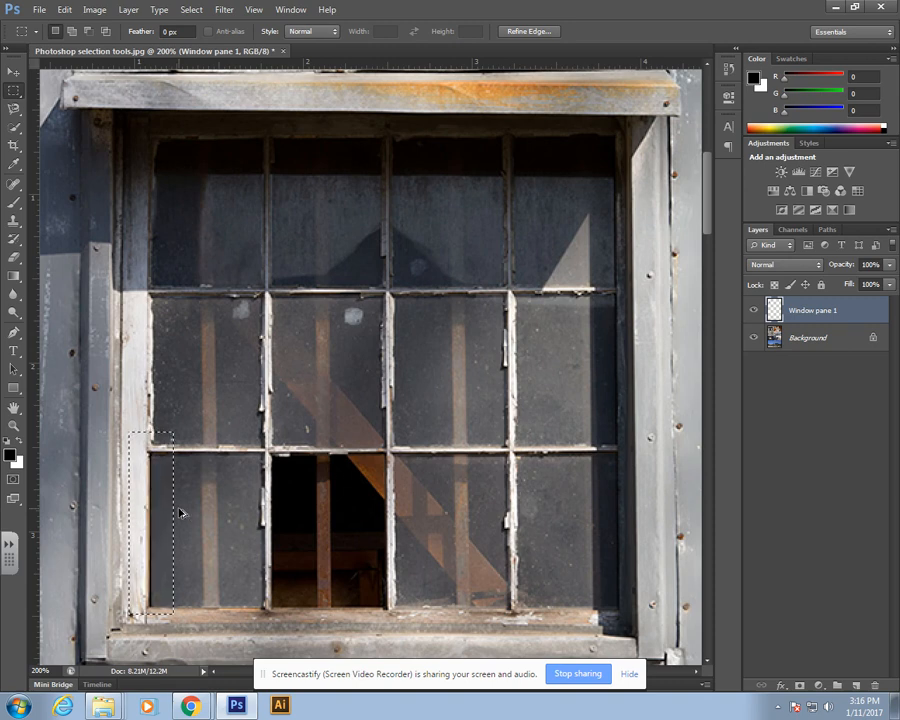
{"action": "left_click", "coordinate": [180, 514]}
{"action": "key", "text": "ctrl+z"}
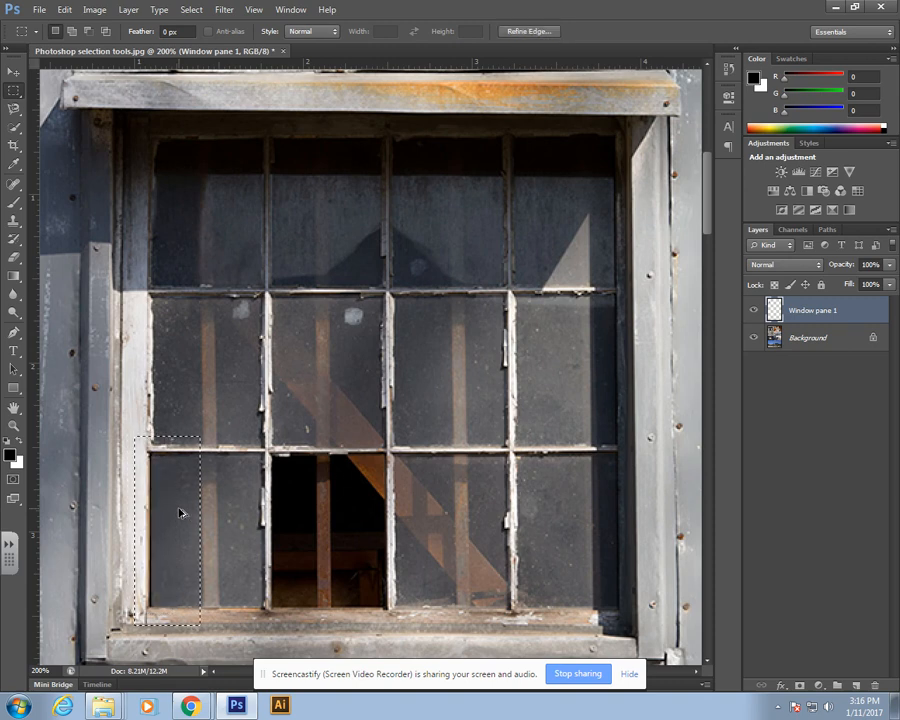
Step: Clear the selection and duplicate the Window pane 1 layer, naming the copy Window pane 2
{"action": "key", "text": "ctrl+z"}
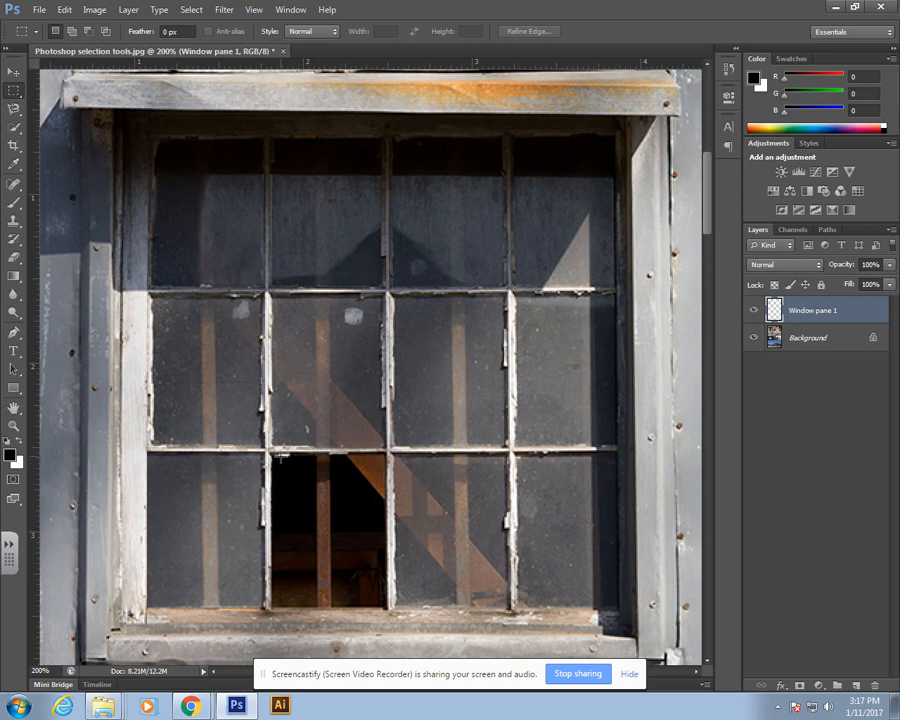
{"action": "right_click", "coordinate": [819, 313]}
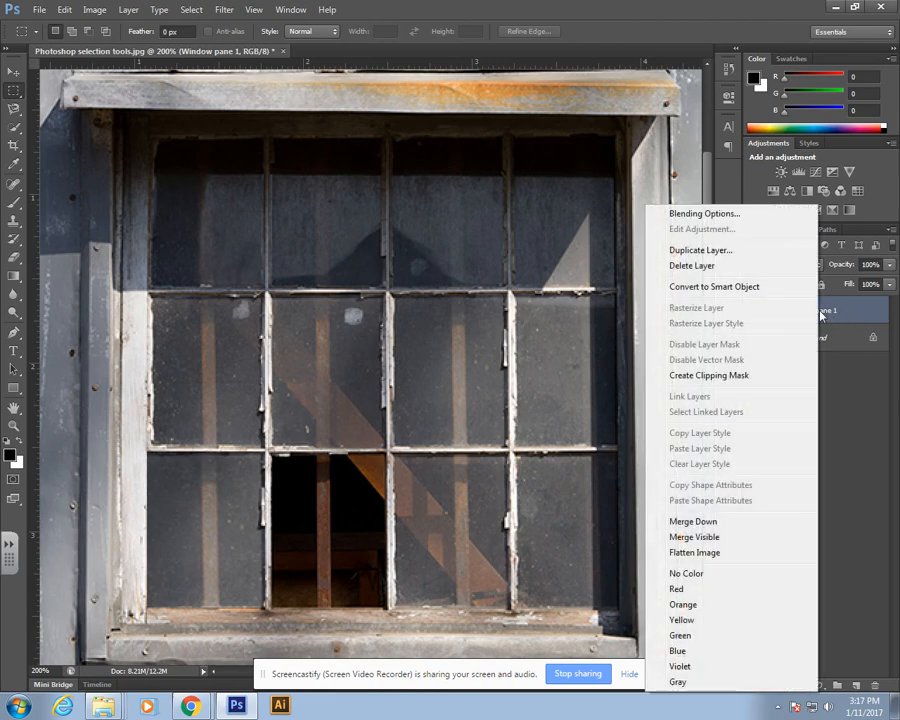
{"action": "left_click", "coordinate": [713, 253]}
{"action": "left_click_drag", "start_coordinate": [464, 230], "coordinate": [413, 233]}
{"action": "type", "text": "2"}
{"action": "left_click", "coordinate": [572, 218]}
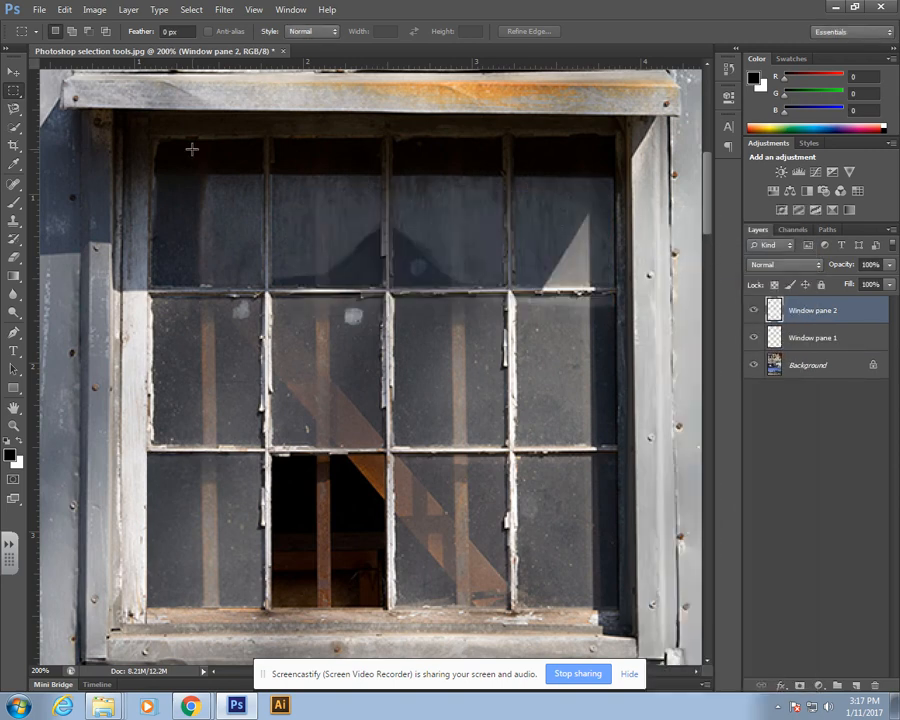
Step: Move the Window pane 2 copy from the lower-left pane over the broken lower-middle pane
{"action": "left_click", "coordinate": [13, 73]}
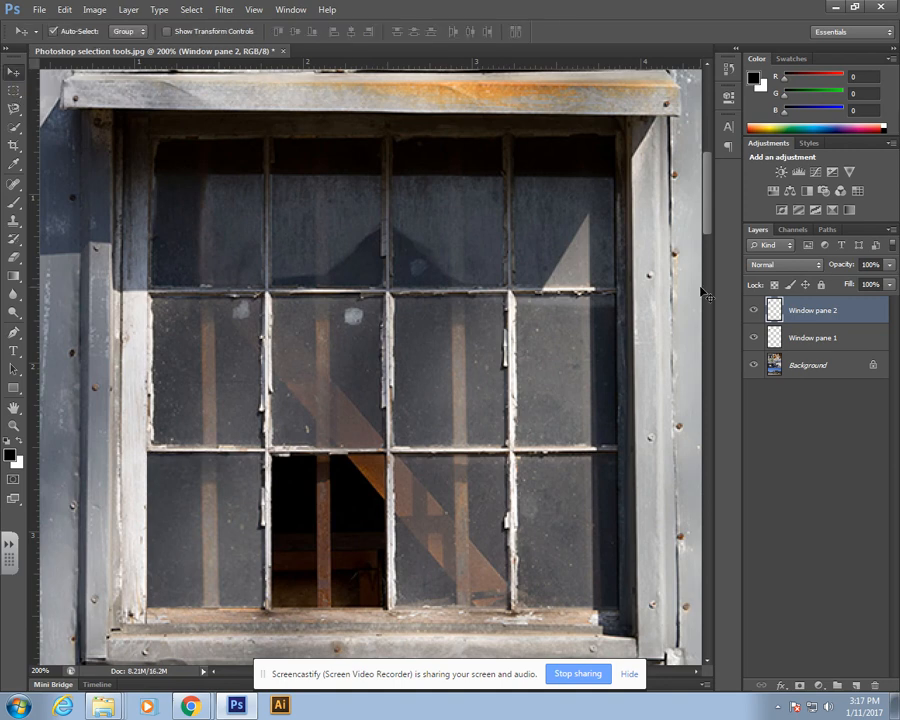
{"action": "left_click_drag", "start_coordinate": [233, 491], "coordinate": [353, 486]}
{"action": "left_click", "coordinate": [347, 502]}
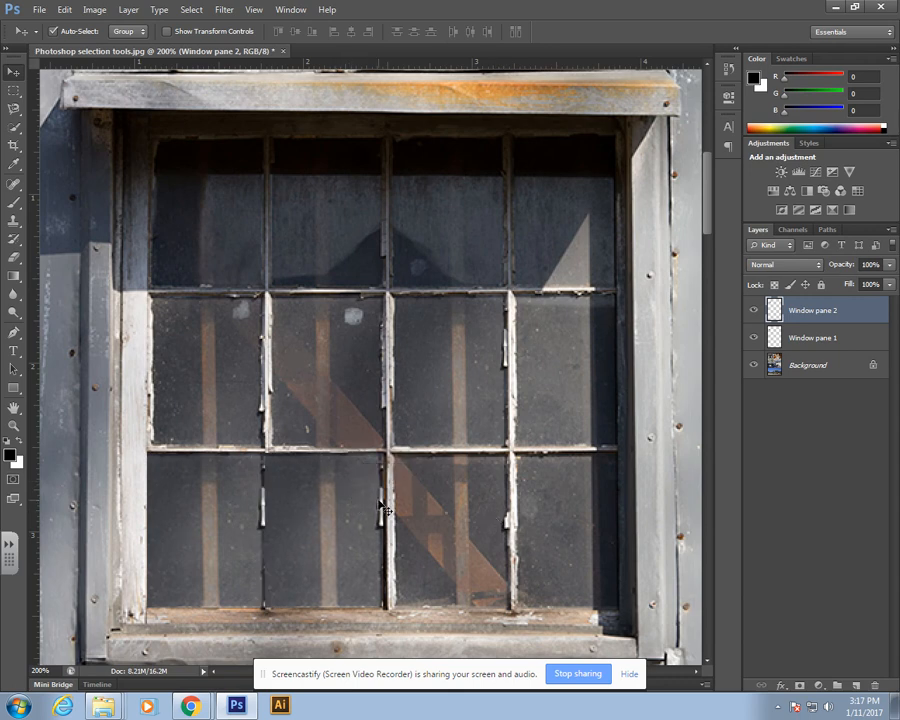
{"action": "left_click", "coordinate": [373, 497]}
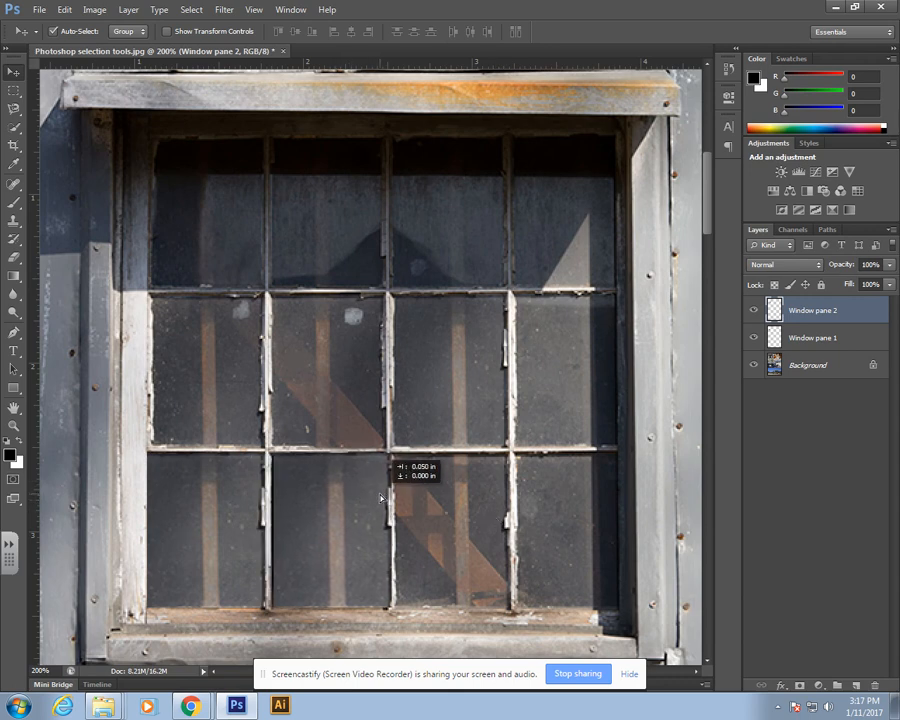
{"action": "left_click_drag", "start_coordinate": [371, 498], "coordinate": [379, 497]}
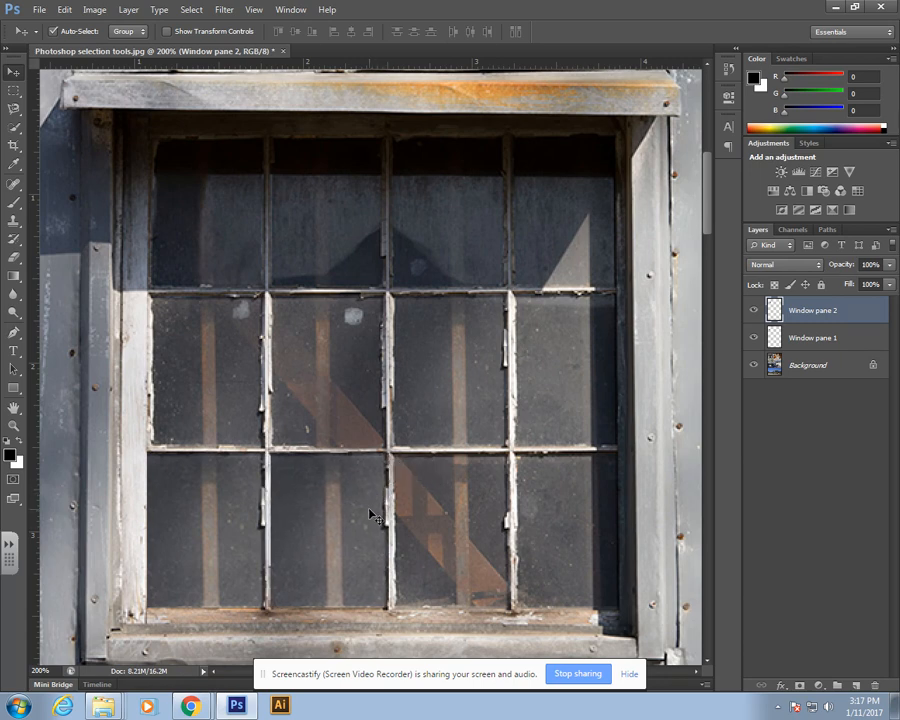
{"action": "left_click_drag", "start_coordinate": [338, 505], "coordinate": [355, 503]}
Step: Turn off Snap and fine-tune the copy's position over the broken pane
{"action": "left_click", "coordinate": [250, 9]}
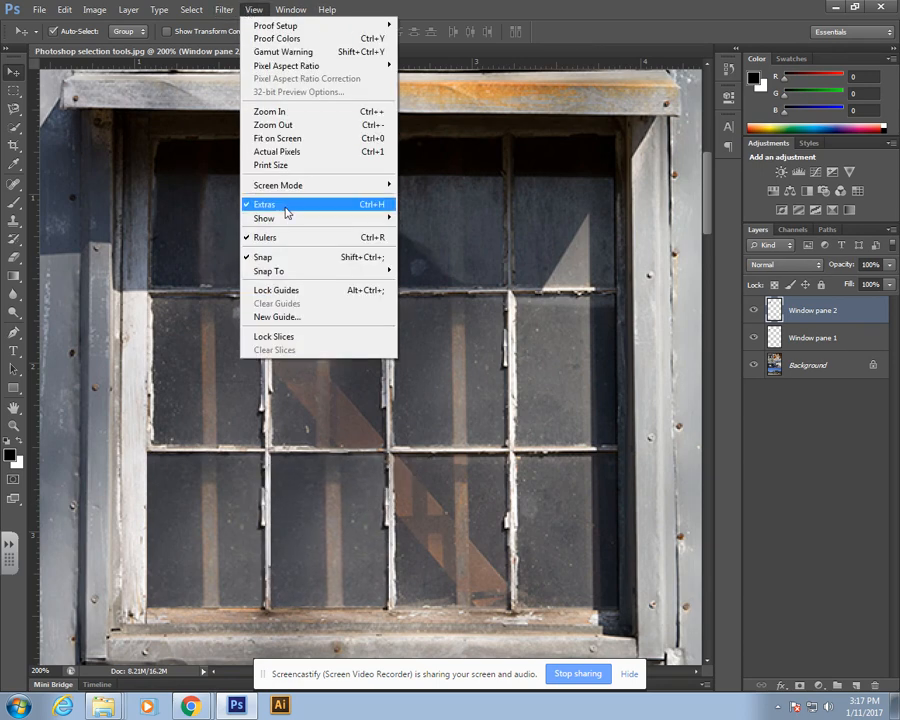
{"action": "left_click", "coordinate": [288, 258]}
{"action": "left_click_drag", "start_coordinate": [348, 540], "coordinate": [354, 546]}
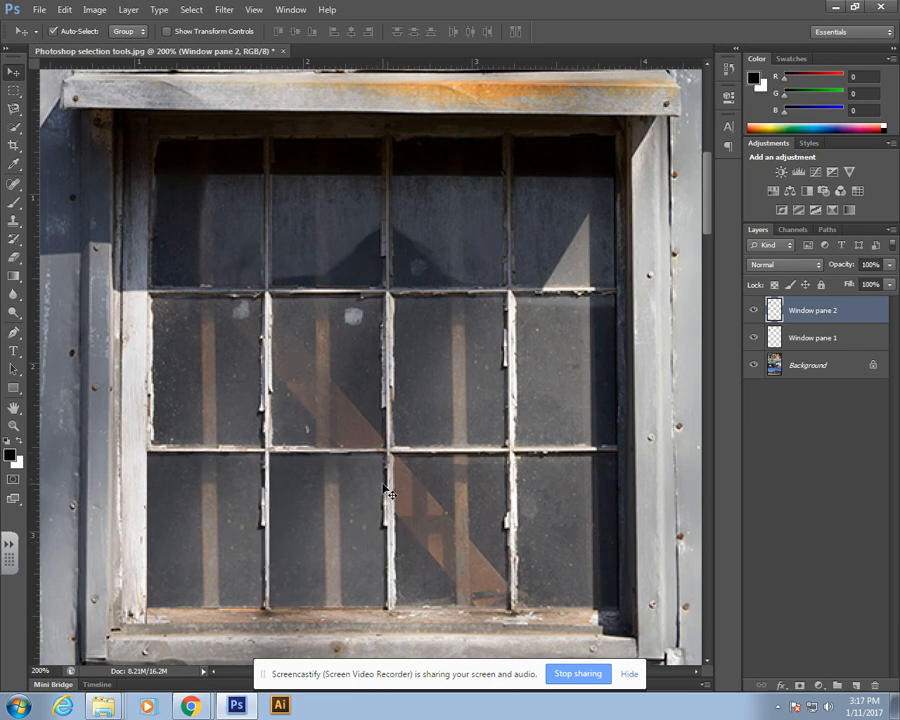
{"action": "left_click_drag", "start_coordinate": [352, 484], "coordinate": [353, 486]}
{"action": "left_click_drag", "start_coordinate": [362, 476], "coordinate": [356, 471]}
Step: Stretch the pane copy with Free Transform so it fills the broken pane's opening
{"action": "key", "text": "ctrl+t"}
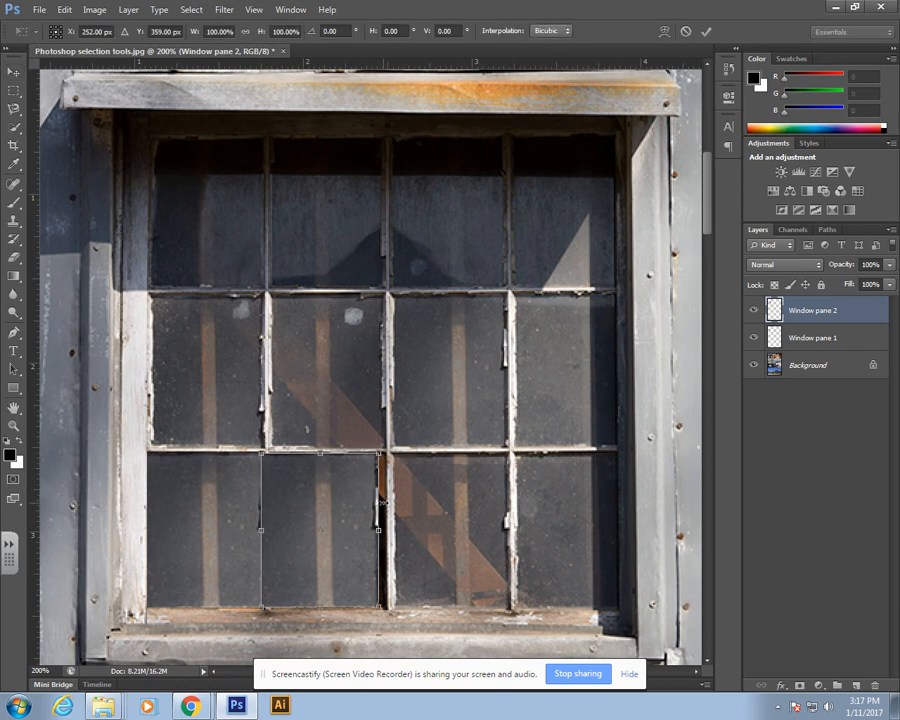
{"action": "left_click_drag", "start_coordinate": [379, 530], "coordinate": [387, 530]}
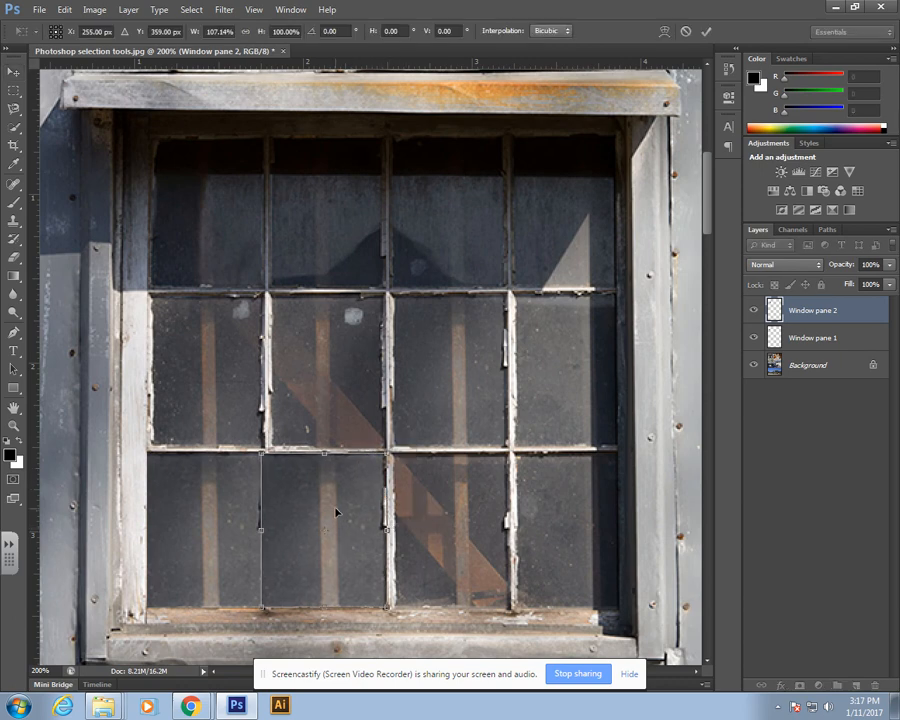
{"action": "left_click_drag", "start_coordinate": [323, 485], "coordinate": [320, 485]}
{"action": "left_click_drag", "start_coordinate": [388, 524], "coordinate": [392, 528]}
{"action": "key", "text": "Return"}
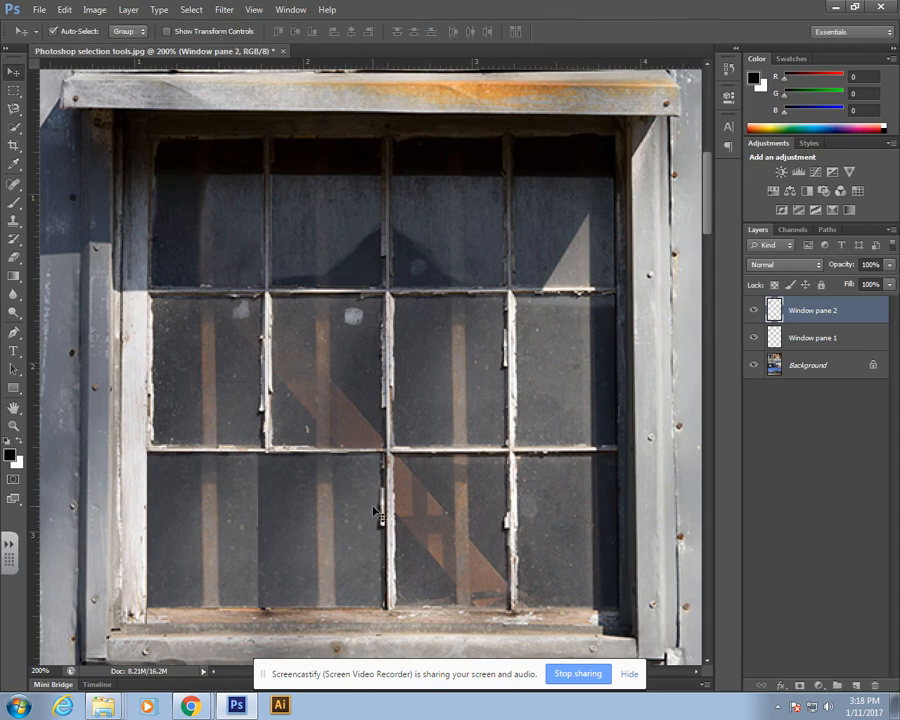
Step: Step back two history states and drag the pane copy onto the broken pane again
{"action": "key", "text": "ctrl+alt+z"}
{"action": "key", "text": "ctrl+alt+z"}
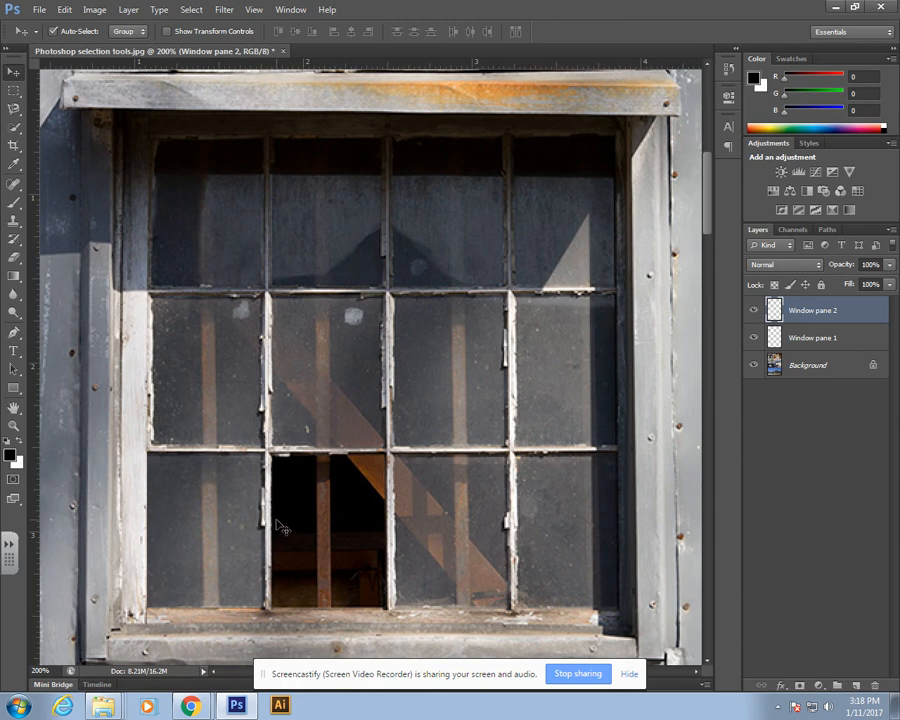
{"action": "left_click_drag", "start_coordinate": [227, 526], "coordinate": [346, 521]}
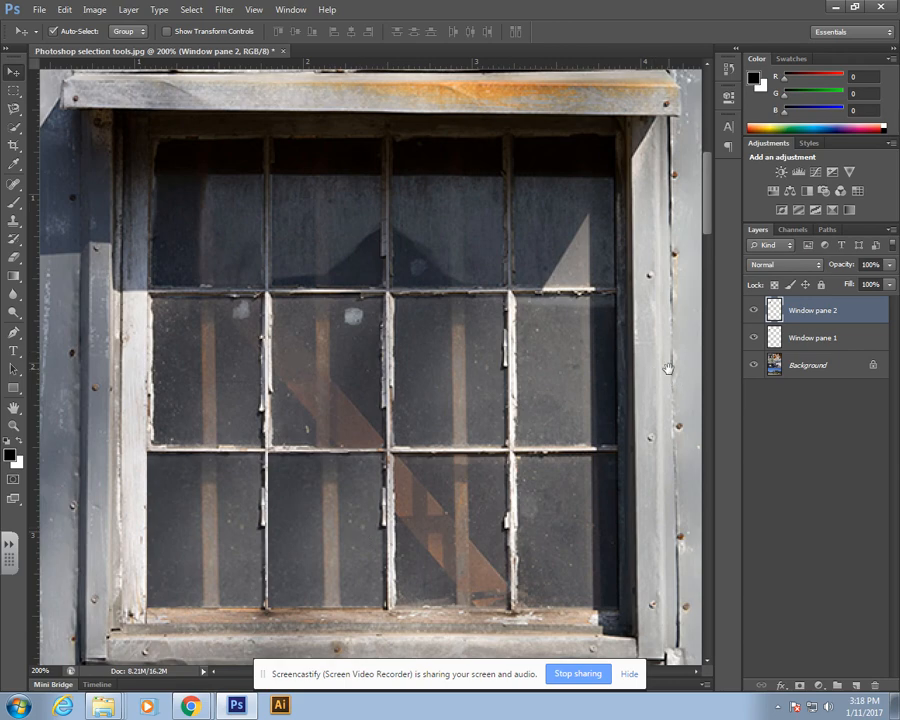
Step: Select the central paper lantern with the Elliptical Marquee tool and try to copy it from the pane layer
{"action": "left_click_drag", "start_coordinate": [665, 373], "coordinate": [421, 377]}
{"action": "left_click_drag", "start_coordinate": [630, 362], "coordinate": [253, 386]}
{"action": "left_click_drag", "start_coordinate": [560, 373], "coordinate": [472, 376]}
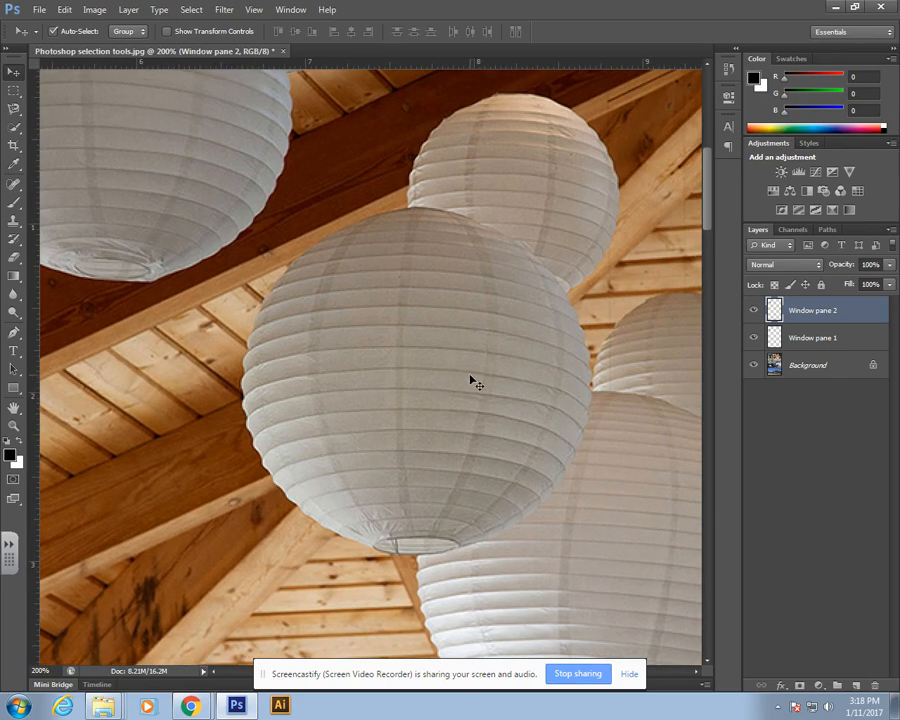
{"action": "key", "text": "ctrl+minus"}
{"action": "left_click_drag", "start_coordinate": [500, 303], "coordinate": [416, 322]}
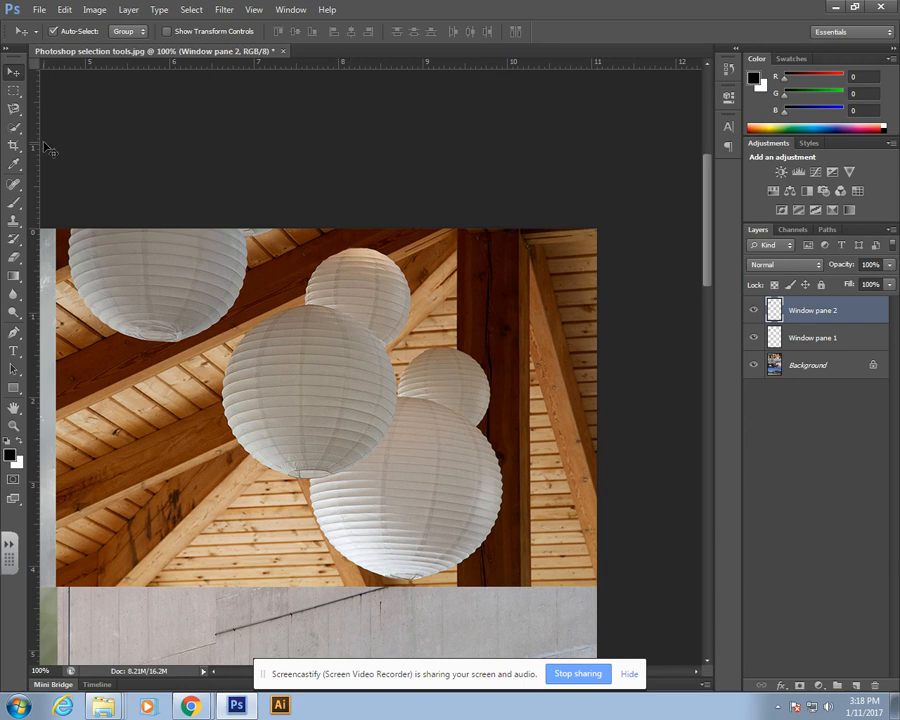
{"action": "left_click", "coordinate": [15, 91]}
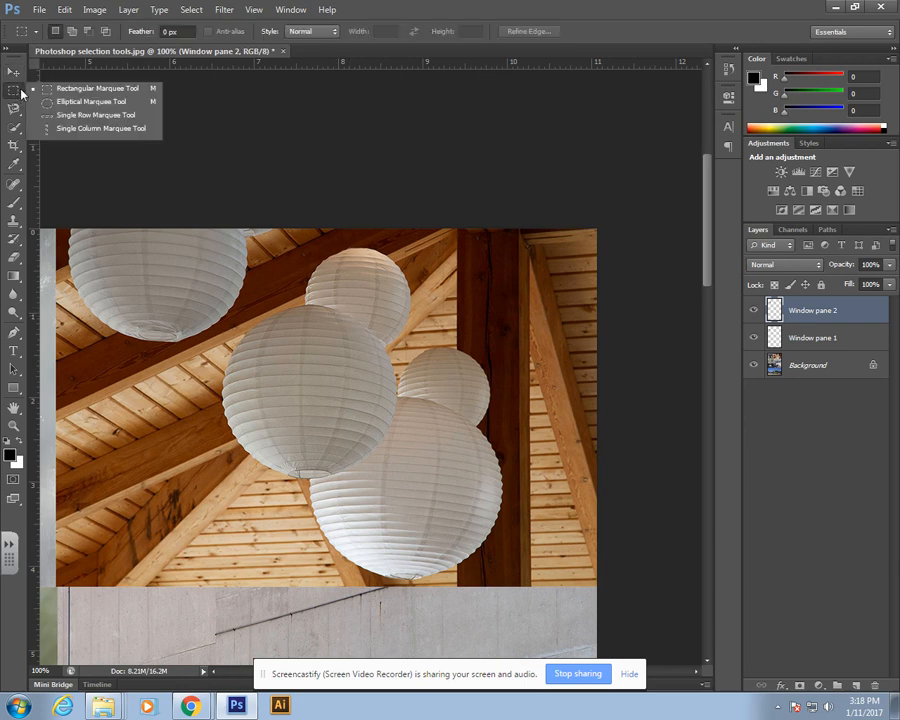
{"action": "left_click", "coordinate": [71, 105]}
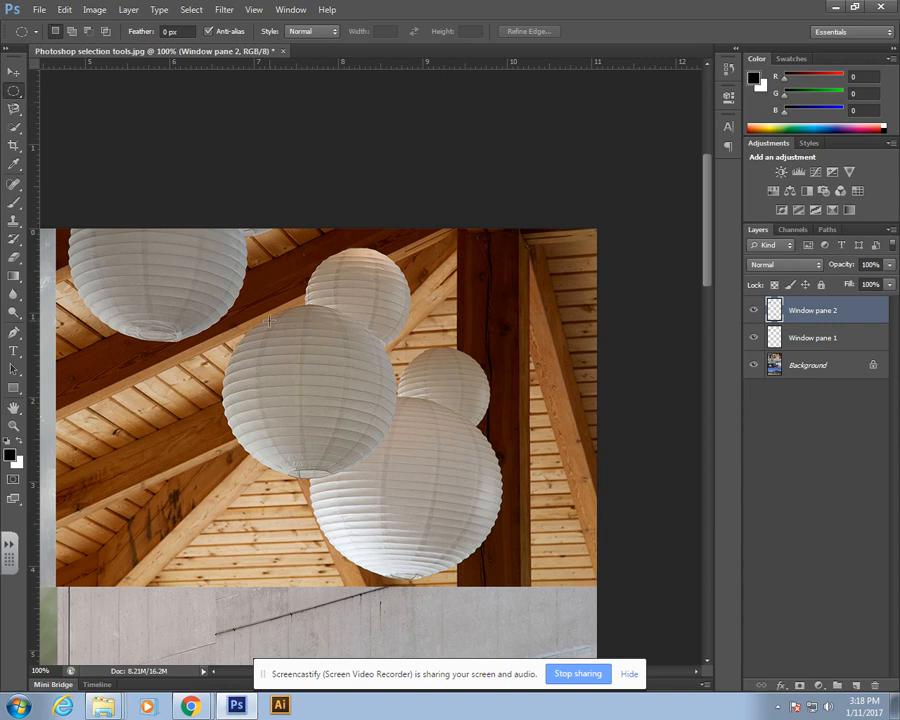
{"action": "left_click_drag", "start_coordinate": [240, 300], "coordinate": [395, 478]}
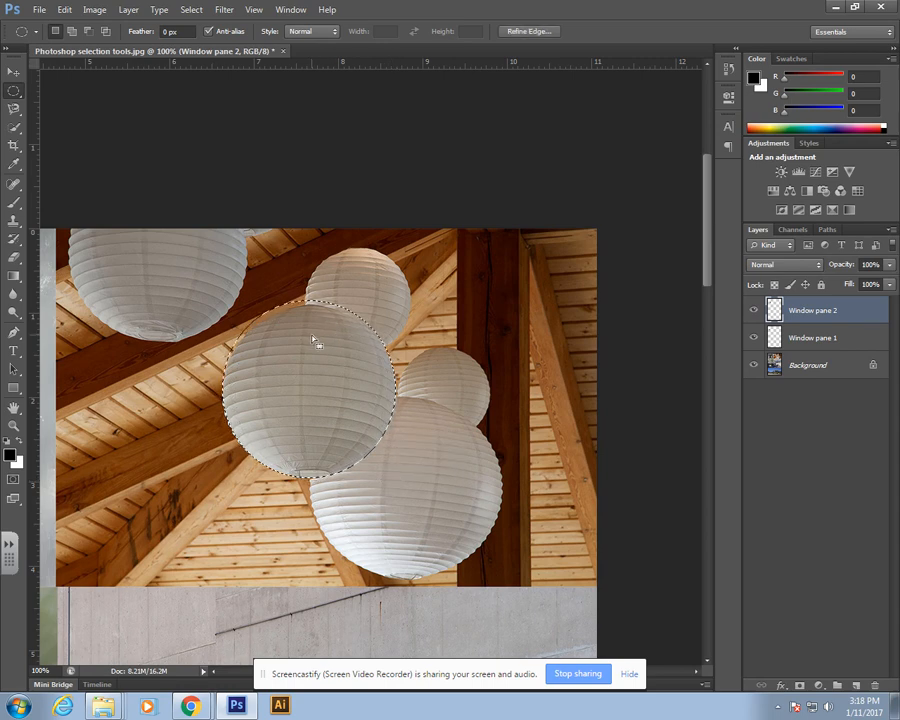
{"action": "key", "text": "ctrl+c"}
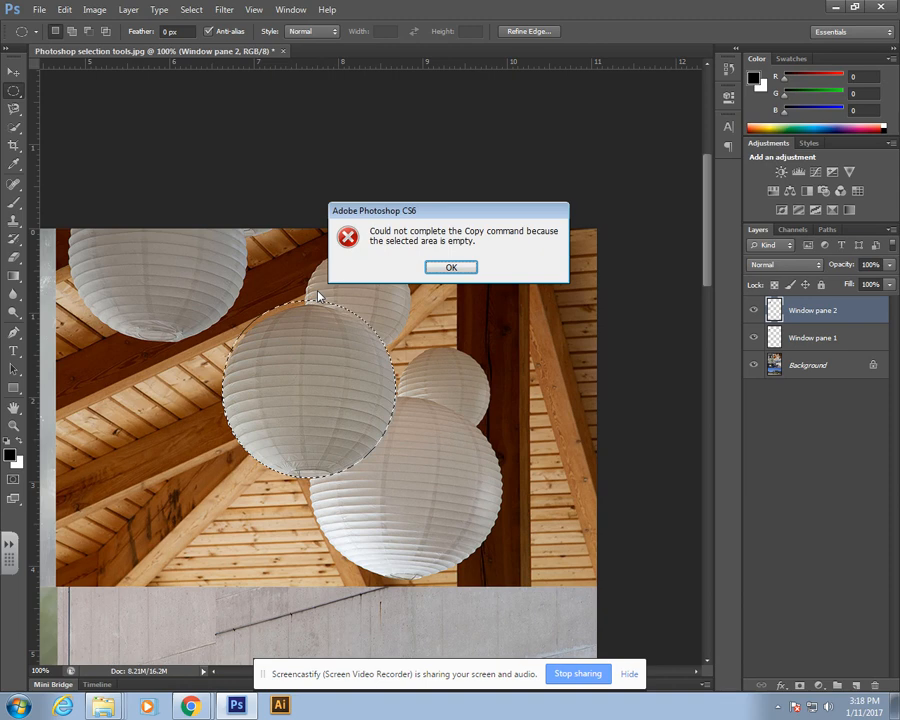
{"action": "left_click", "coordinate": [455, 268]}
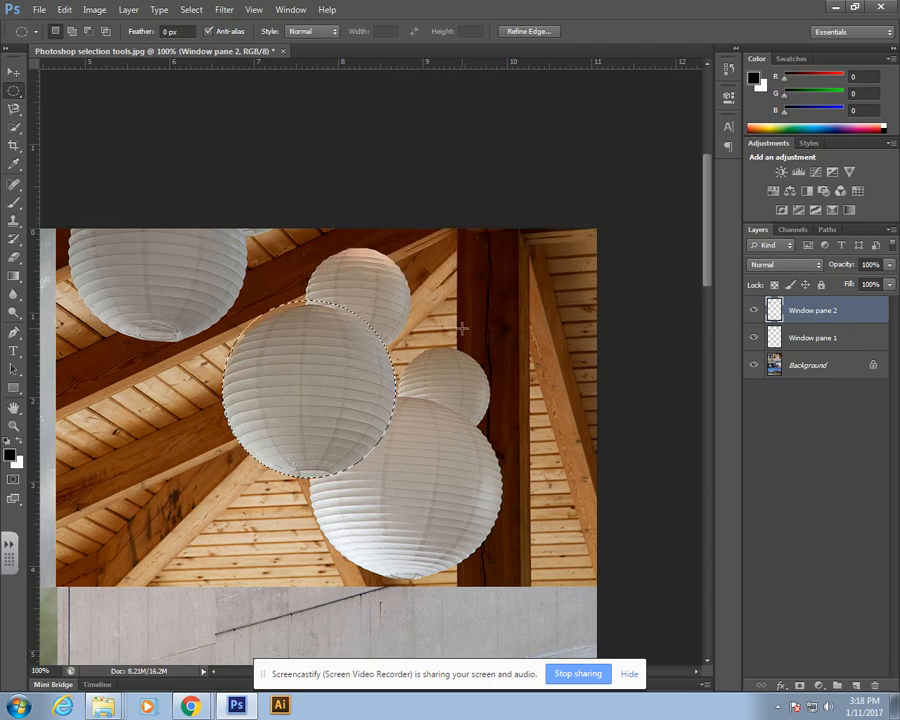
Step: Deselect the ellipse and make the Background layer active
{"action": "left_click_drag", "start_coordinate": [198, 412], "coordinate": [466, 386]}
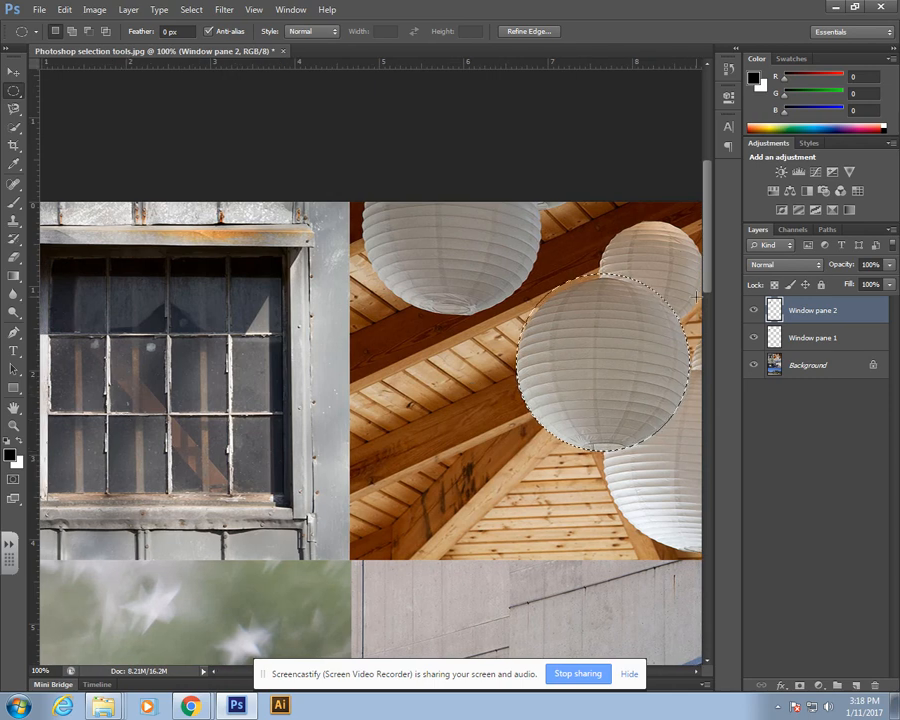
{"action": "left_click", "coordinate": [588, 350]}
{"action": "left_click_drag", "start_coordinate": [641, 345], "coordinate": [543, 339]}
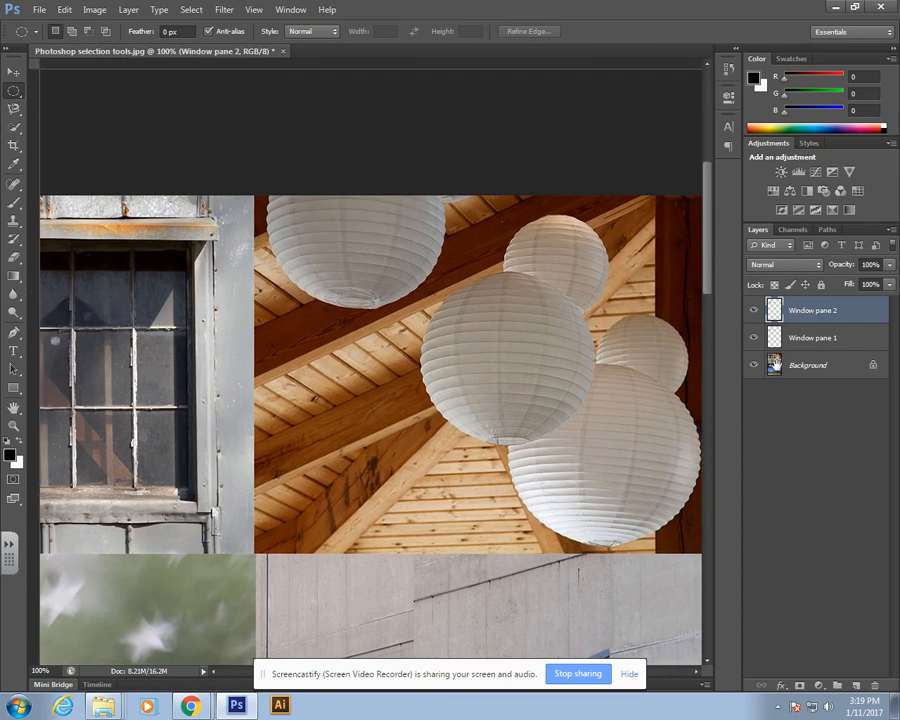
{"action": "left_click", "coordinate": [810, 368]}
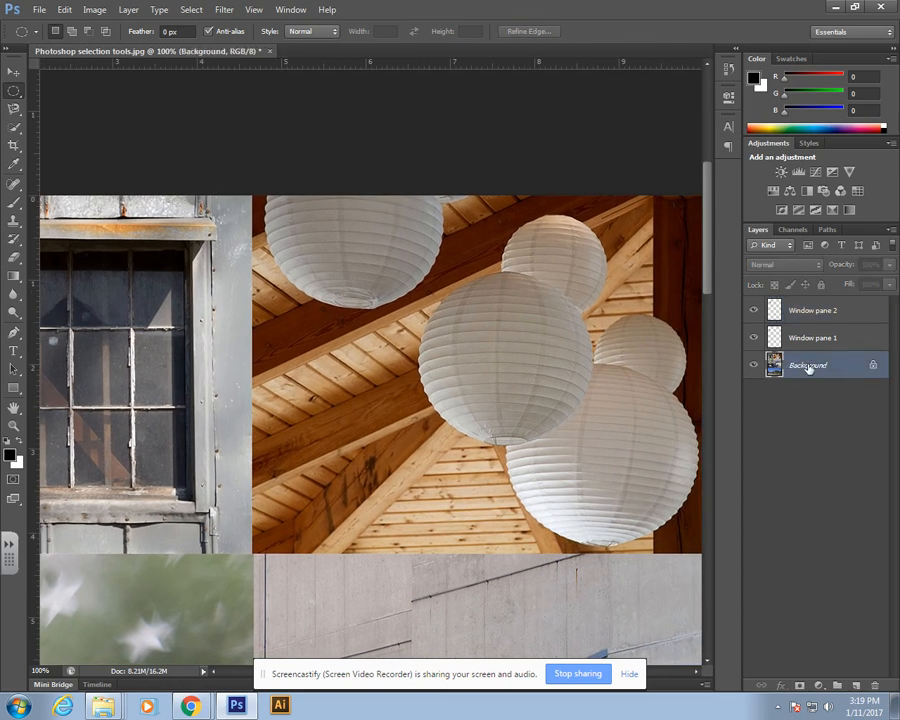
Step: Draw a circular selection about 2 inches wide around the central lantern and reposition it to fit
{"action": "left_click_drag", "start_coordinate": [639, 315], "coordinate": [516, 363]}
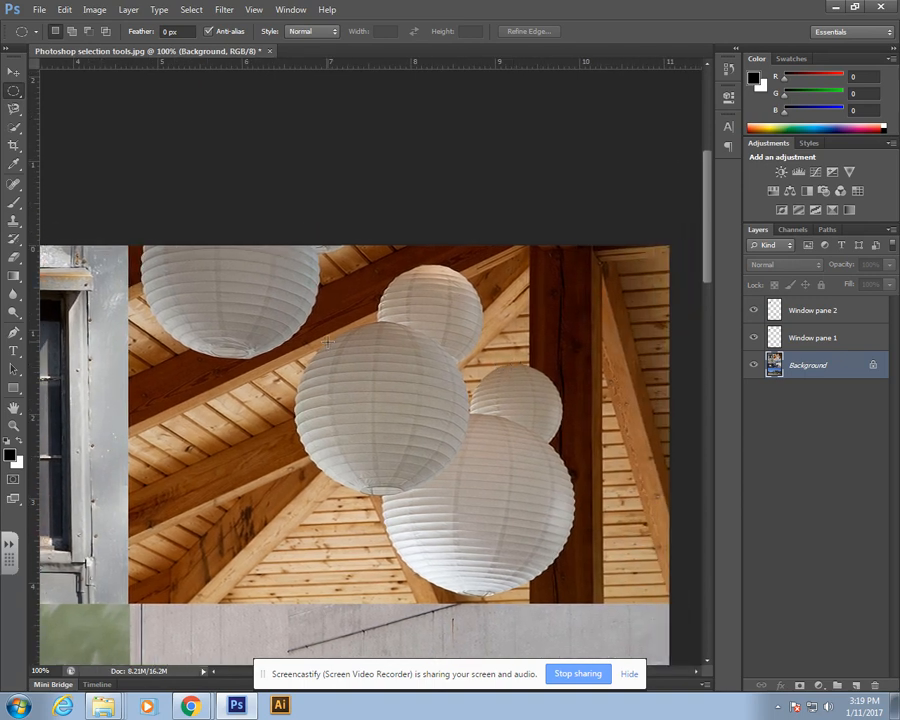
{"action": "left_click_drag", "start_coordinate": [315, 326], "coordinate": [491, 498]}
{"action": "left_click_drag", "start_coordinate": [478, 494], "coordinate": [440, 456]}
{"action": "left_click", "coordinate": [418, 428]}
{"action": "left_click_drag", "start_coordinate": [324, 323], "coordinate": [454, 468]}
{"action": "left_click", "coordinate": [372, 402]}
{"action": "left_click_drag", "start_coordinate": [284, 341], "coordinate": [475, 500]}
{"action": "left_click_drag", "start_coordinate": [328, 332], "coordinate": [493, 496]}
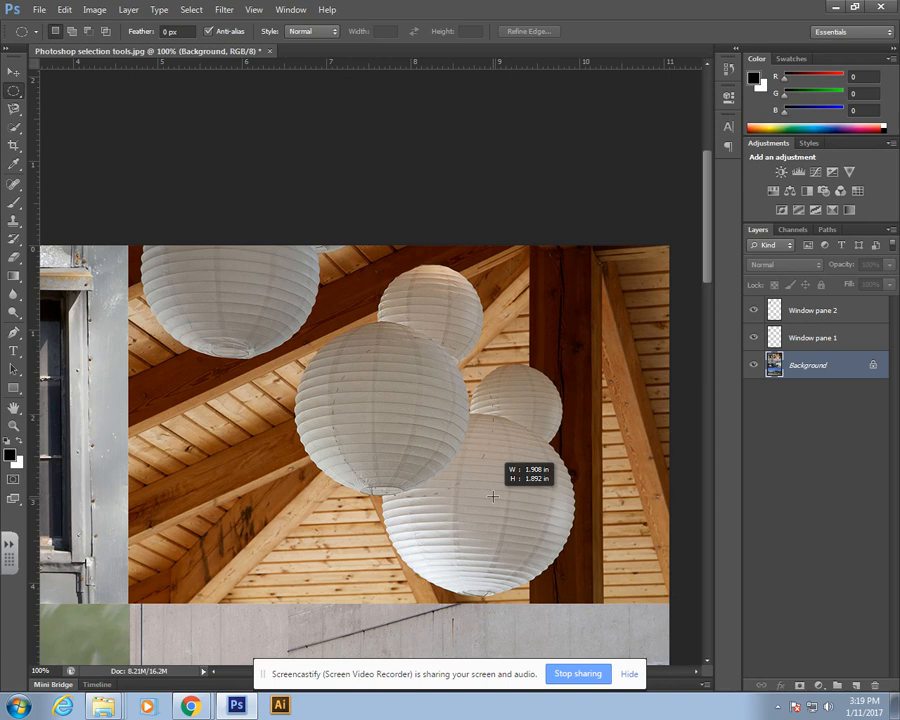
{"action": "left_click_drag", "start_coordinate": [493, 496], "coordinate": [470, 492]}
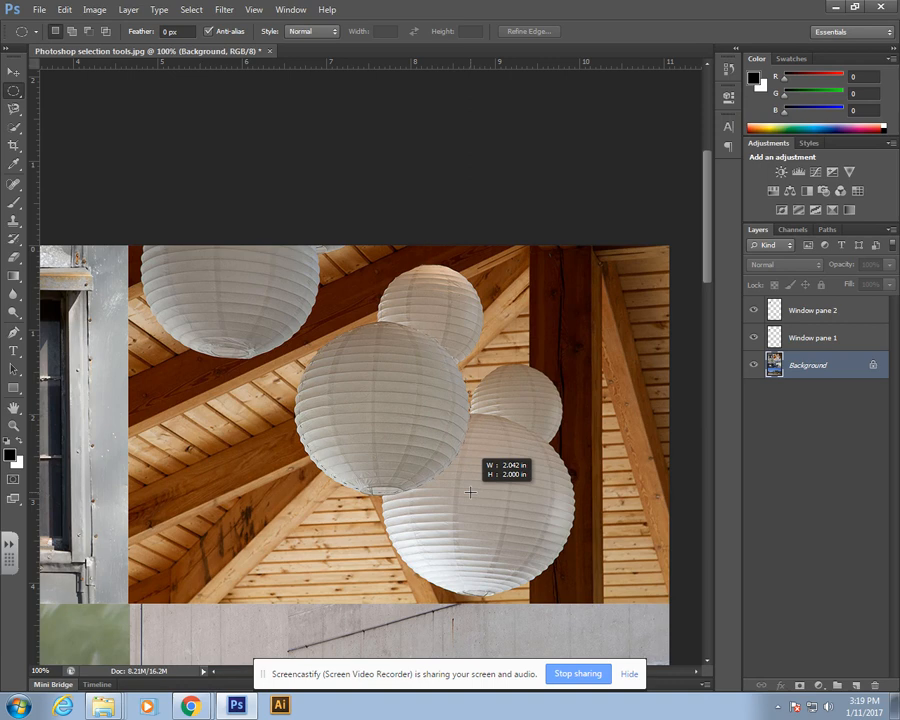
{"action": "key", "text": "space"}
{"action": "left_click_drag", "start_coordinate": [470, 492], "coordinate": [470, 493]}
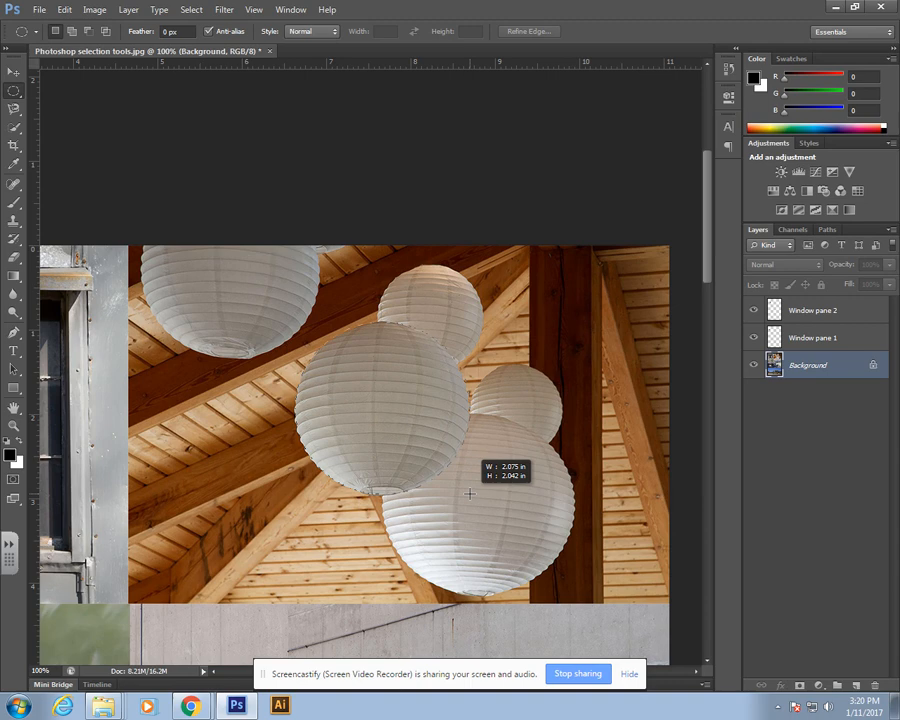
{"action": "left_click_drag", "start_coordinate": [469, 493], "coordinate": [470, 494]}
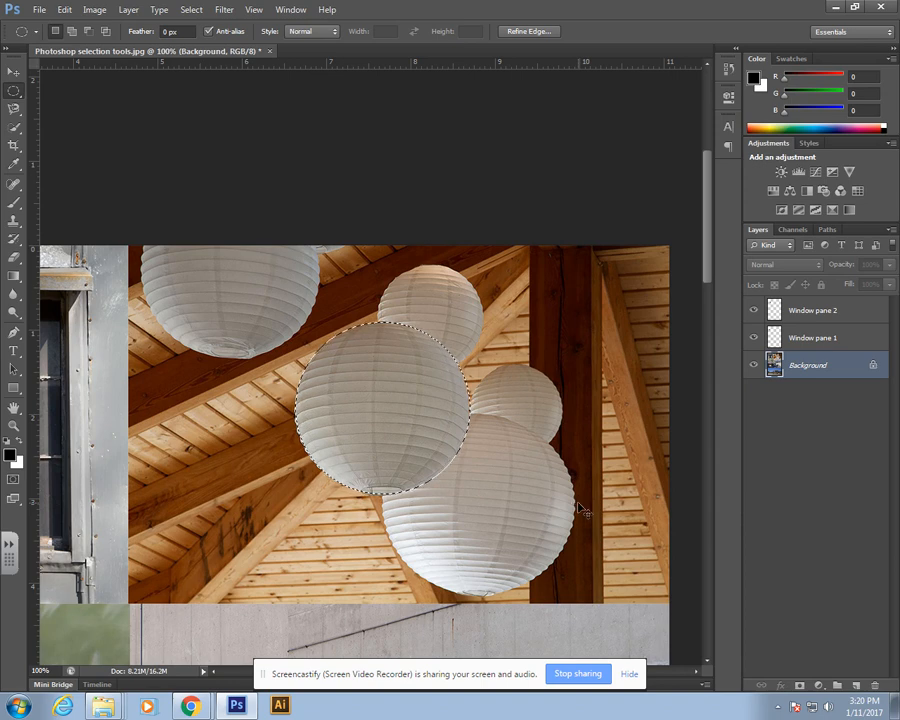
Step: Copy the lantern selection to a new layer and move that copy down and to the left
{"action": "key", "text": "ctrl+j"}
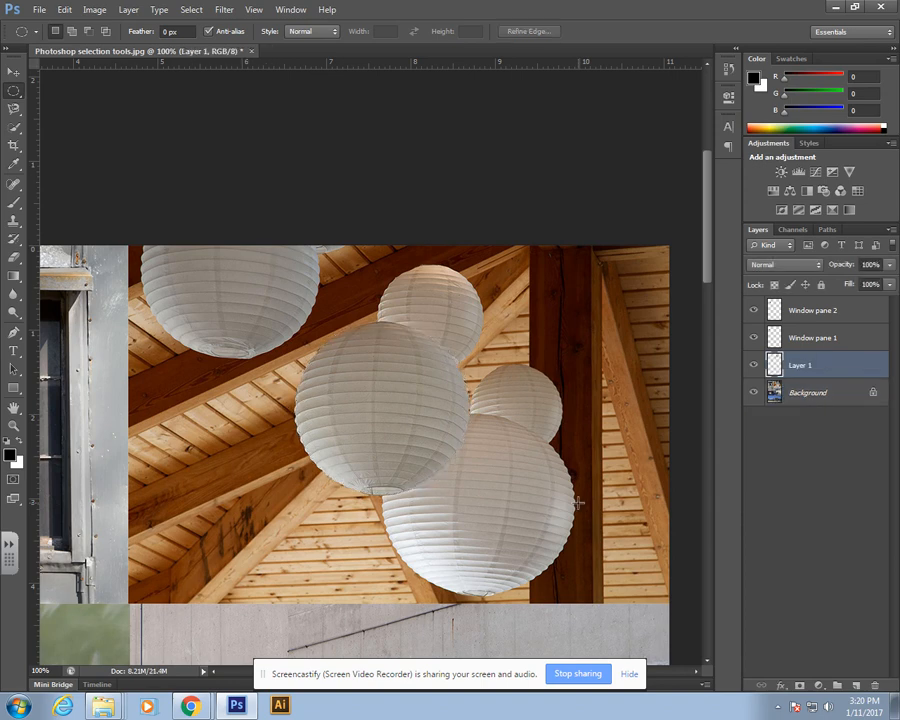
{"action": "key", "text": "v"}
{"action": "left_click_drag", "start_coordinate": [459, 414], "coordinate": [290, 508]}
{"action": "left_click_drag", "start_coordinate": [391, 445], "coordinate": [435, 437]}
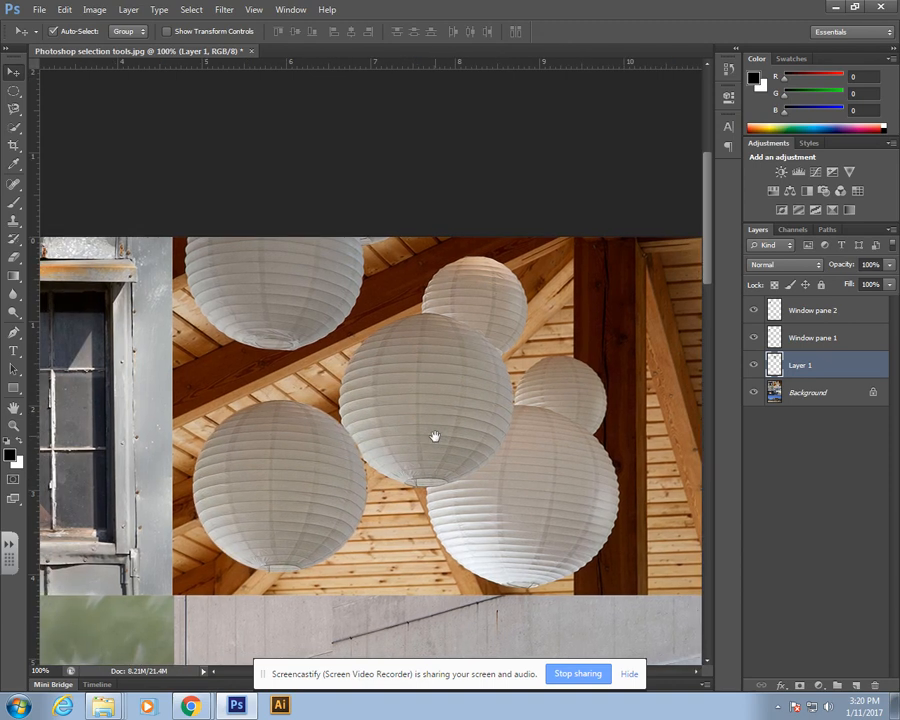
{"action": "mouse_move", "coordinate": [361, 489]}
{"action": "left_mouse_down"}
{"action": "mouse_move", "coordinate": [319, 488]}
{"action": "mouse_move", "coordinate": [348, 487]}
{"action": "left_mouse_up"}
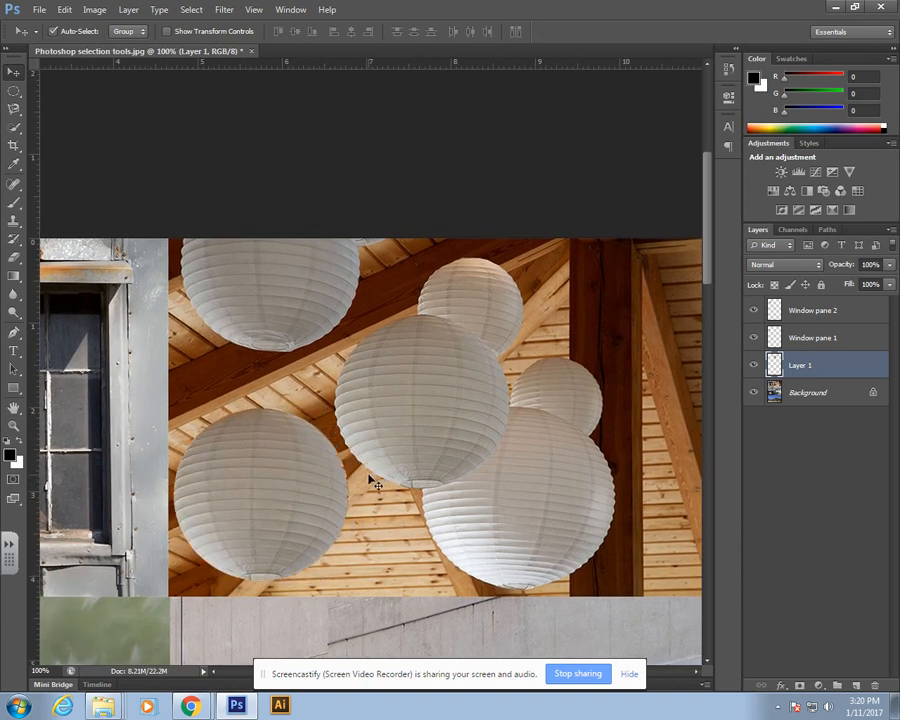
Step: Shrink the lantern copy with Free Transform
{"action": "key", "text": "ctrl+t"}
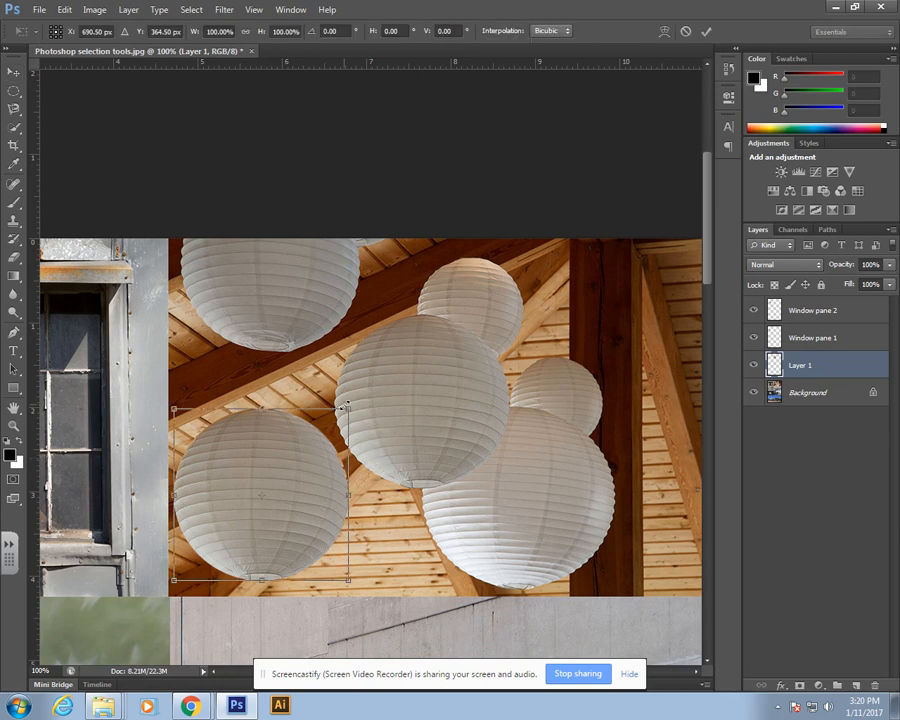
{"action": "left_click_drag", "start_coordinate": [347, 408], "coordinate": [290, 474]}
{"action": "key", "text": "Return"}
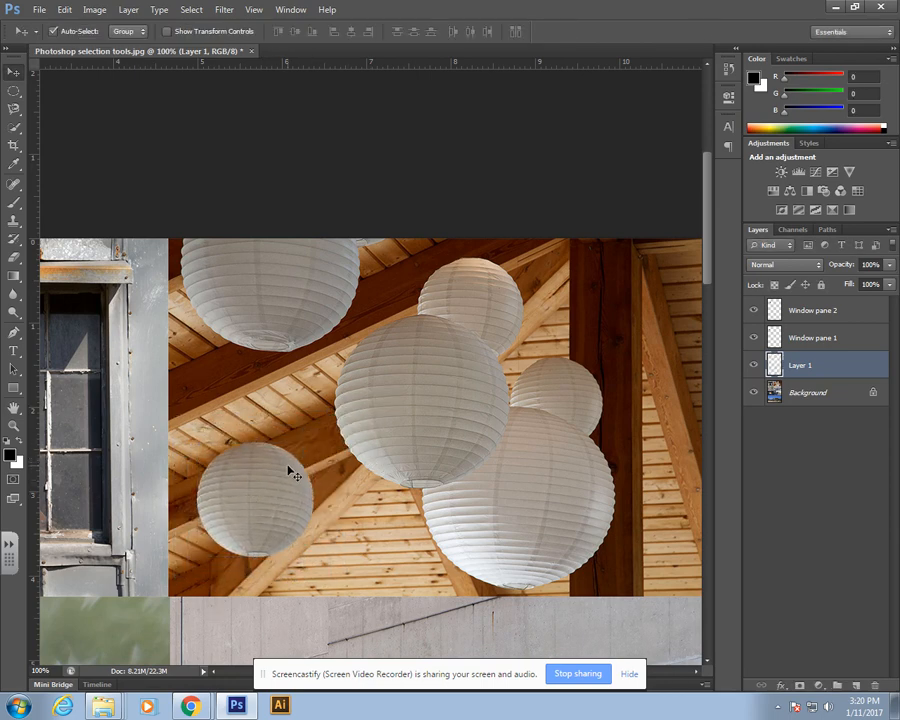
Step: Rename the lantern copy layer to "Balloon copy"
{"action": "double_click", "coordinate": [799, 366]}
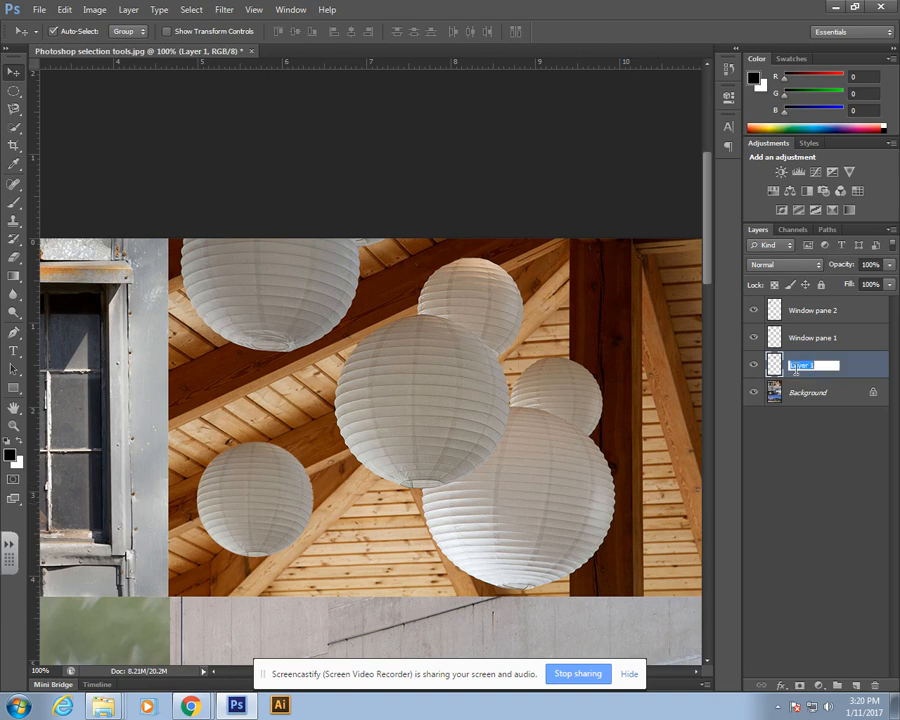
{"action": "type", "text": "Bal"}
{"action": "key", "text": "Return"}
Step: Duplicate the Balloon copy layer
{"action": "right_click", "coordinate": [810, 372]}
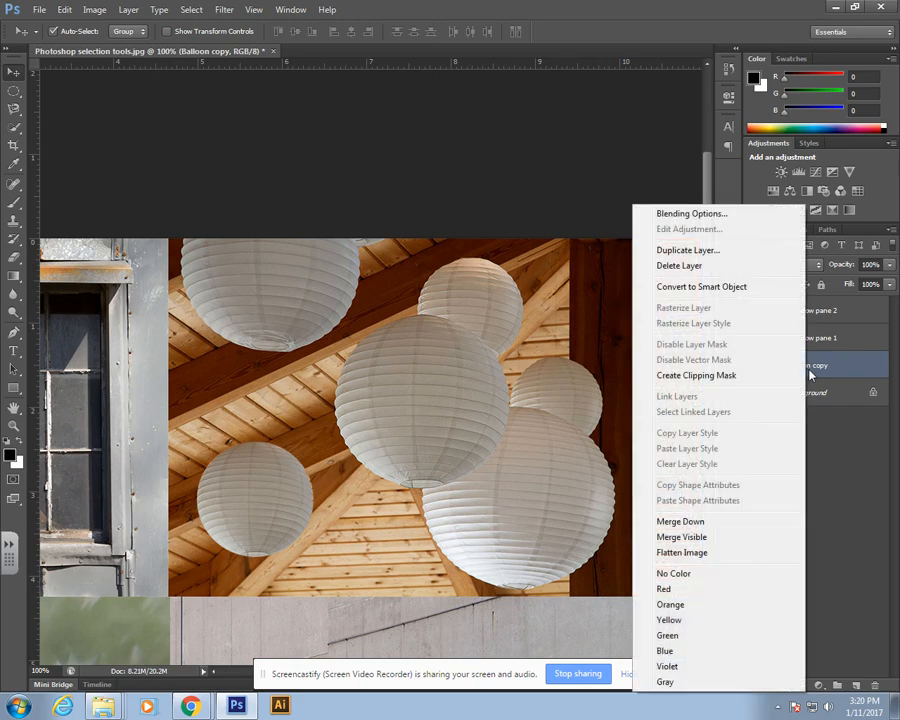
{"action": "left_click", "coordinate": [700, 251]}
{"action": "left_click", "coordinate": [572, 219]}
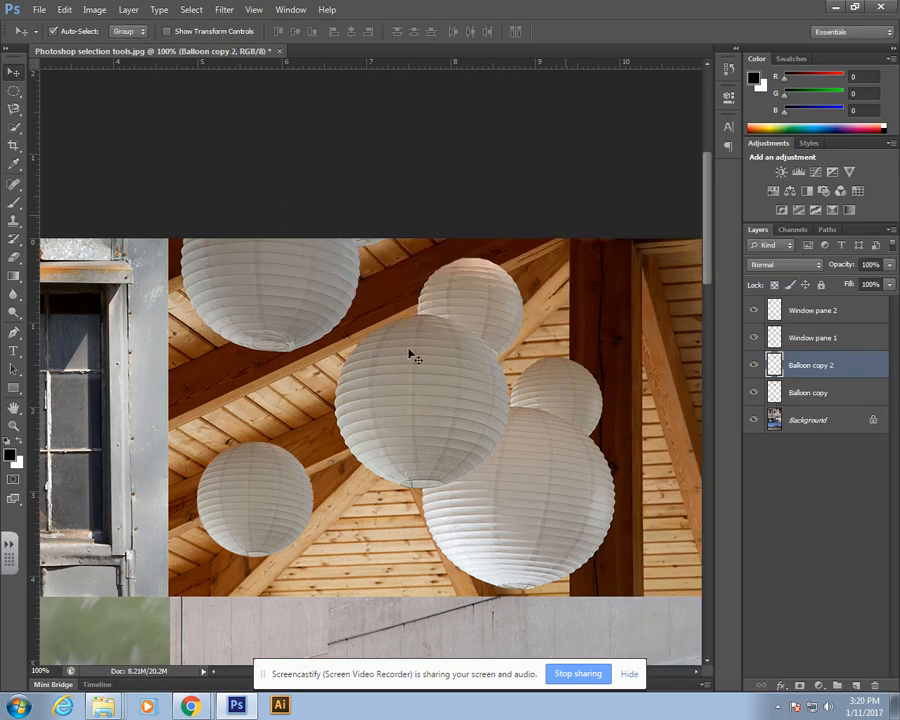
Step: Move the duplicated lantern to the upper right of the roof beams and fine-tune its placement
{"action": "left_click_drag", "start_coordinate": [255, 505], "coordinate": [617, 300]}
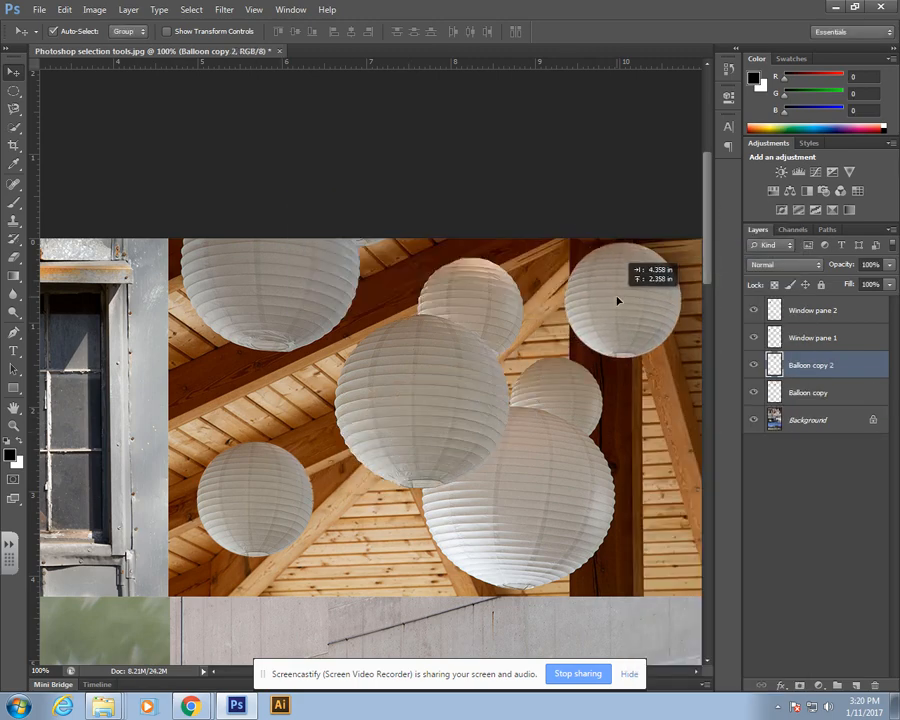
{"action": "mouse_move", "coordinate": [597, 438]}
{"action": "left_mouse_down"}
{"action": "mouse_move", "coordinate": [428, 402]}
{"action": "mouse_move", "coordinate": [581, 433]}
{"action": "left_mouse_up"}
{"action": "left_click_drag", "start_coordinate": [292, 427], "coordinate": [495, 367]}
{"action": "left_click_drag", "start_coordinate": [382, 442], "coordinate": [527, 312]}
{"action": "left_click_drag", "start_coordinate": [530, 500], "coordinate": [619, 286]}
{"action": "left_click_drag", "start_coordinate": [478, 370], "coordinate": [472, 345]}
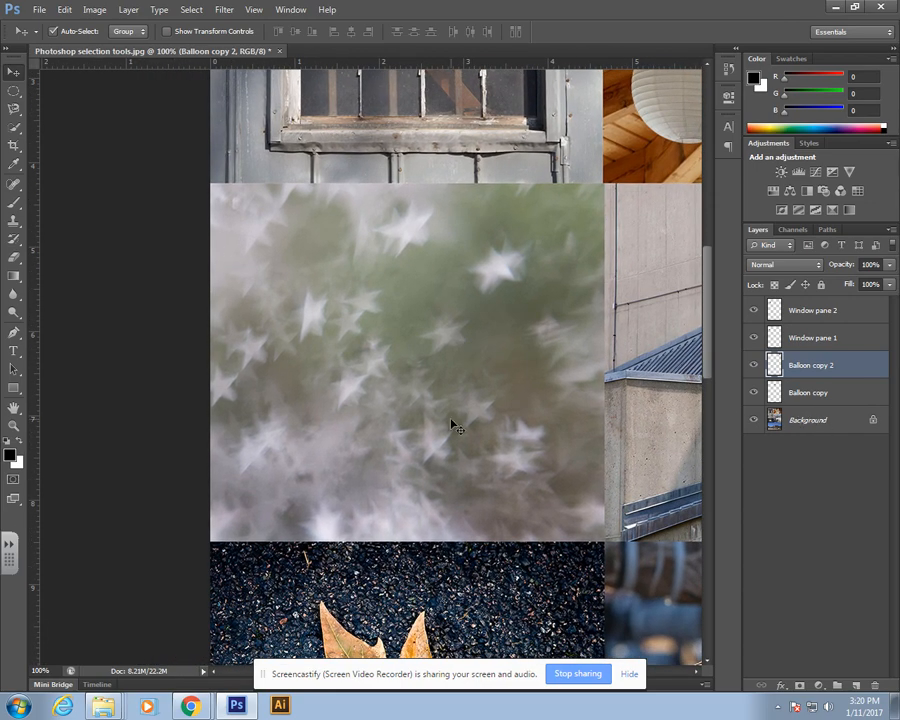
Step: On the Background layer, draw a freehand Lasso selection in a blob shape over the blurred star image
{"action": "left_click", "coordinate": [795, 422]}
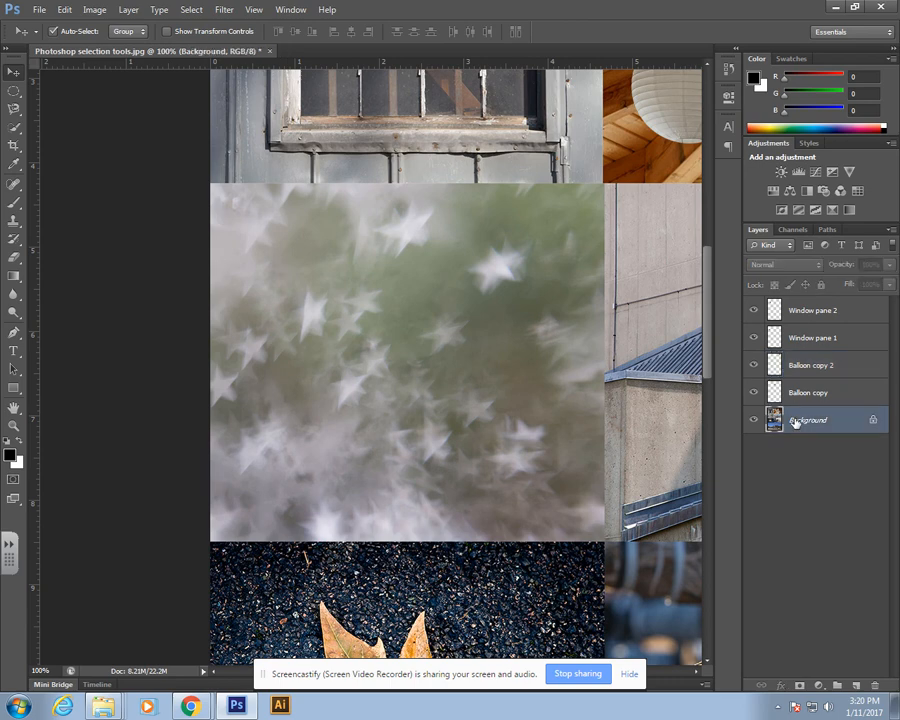
{"action": "left_click", "coordinate": [12, 93]}
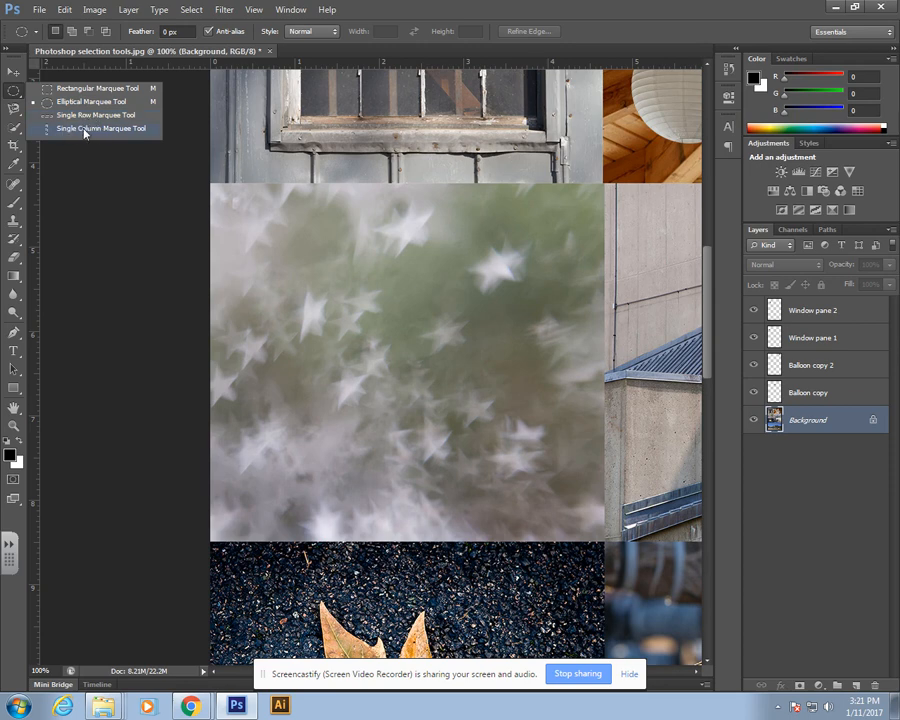
{"action": "left_click", "coordinate": [13, 109]}
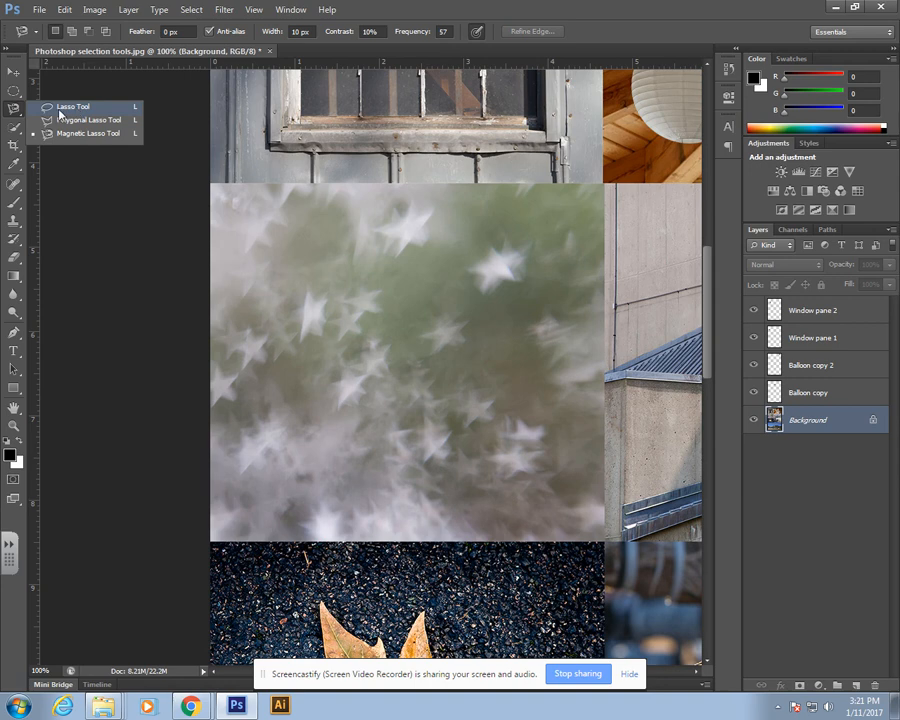
{"action": "left_click", "coordinate": [58, 112]}
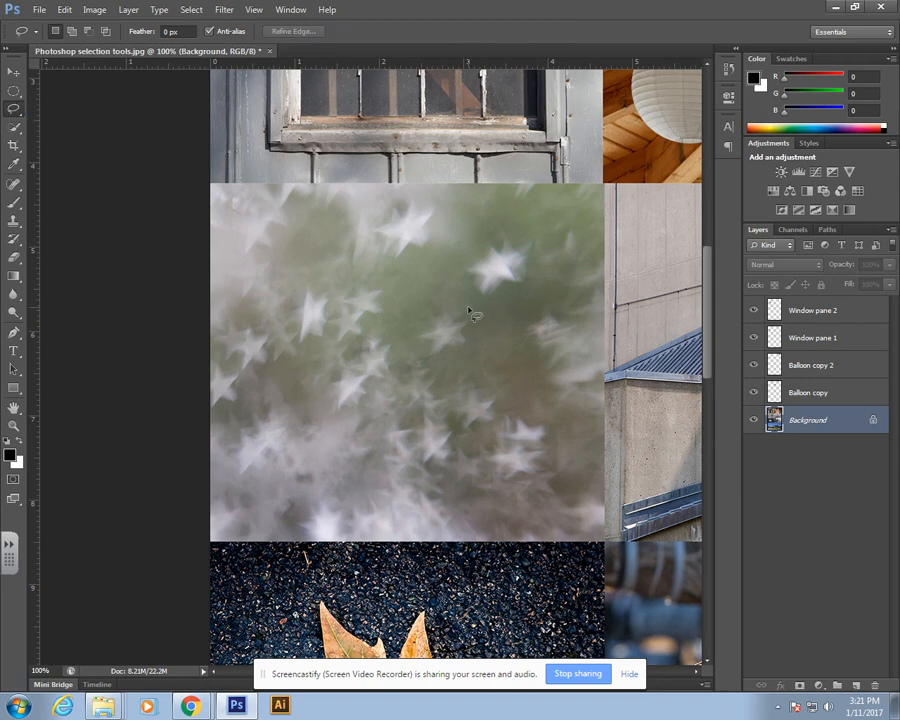
{"action": "mouse_move", "coordinate": [447, 258]}
{"action": "left_mouse_down"}
{"action": "mouse_move", "coordinate": [335, 258]}
{"action": "mouse_move", "coordinate": [355, 331]}
{"action": "mouse_move", "coordinate": [258, 370]}
{"action": "mouse_move", "coordinate": [309, 455]}
{"action": "mouse_move", "coordinate": [393, 408]}
{"action": "mouse_move", "coordinate": [440, 471]}
{"action": "mouse_move", "coordinate": [530, 460]}
{"action": "mouse_move", "coordinate": [500, 352]}
{"action": "mouse_move", "coordinate": [554, 293]}
{"action": "mouse_move", "coordinate": [534, 241]}
{"action": "mouse_move", "coordinate": [444, 259]}
{"action": "left_mouse_up"}
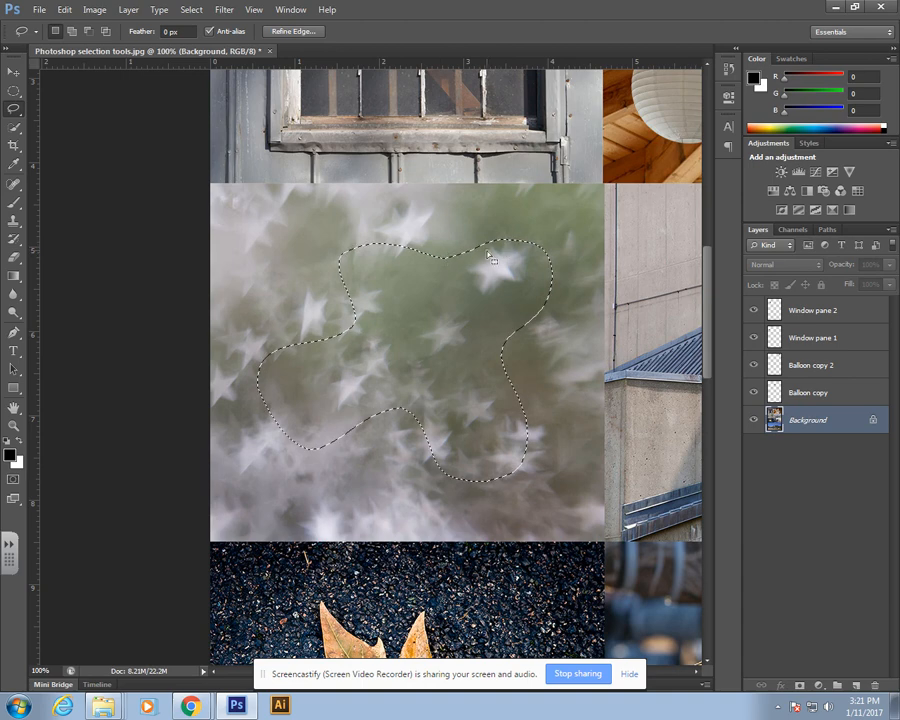
Step: Add a Hue/Saturation adjustment to the blob selection with Hue -123 and Saturation +87
{"action": "left_click", "coordinate": [819, 688]}
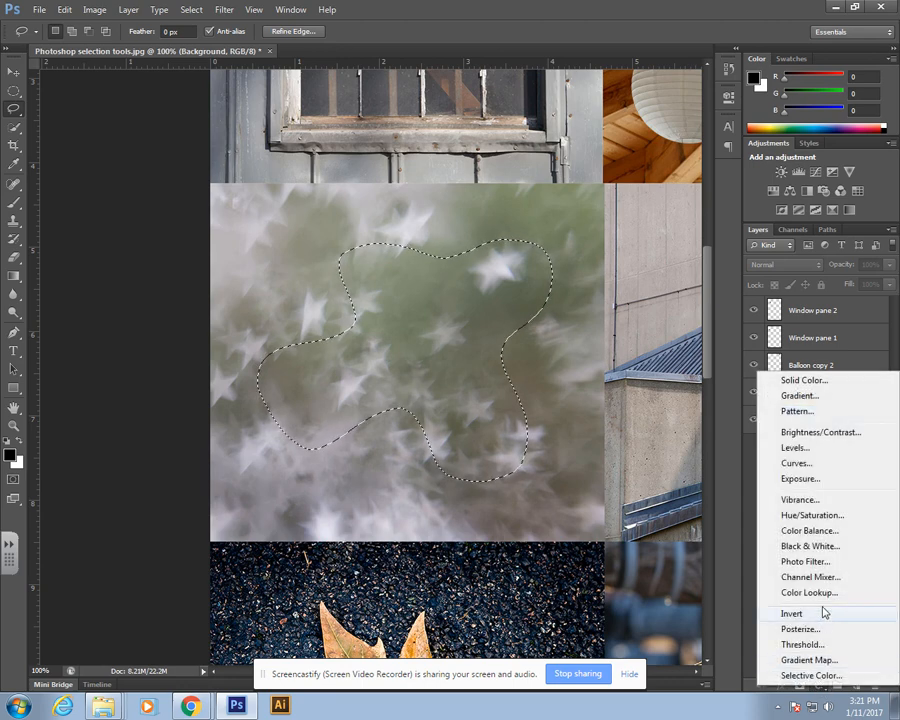
{"action": "left_click", "coordinate": [800, 517]}
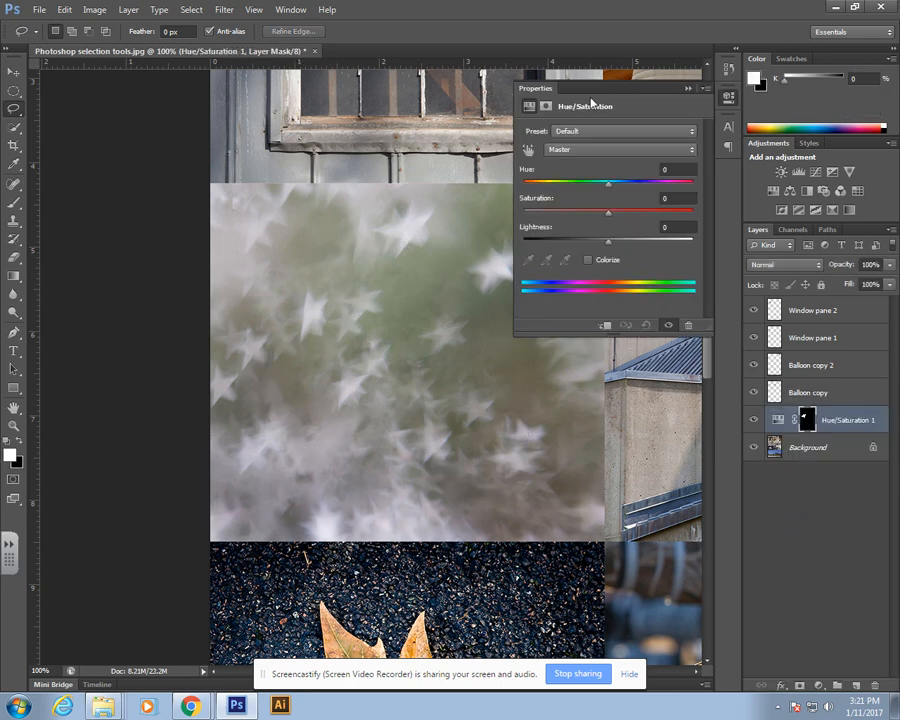
{"action": "left_click_drag", "start_coordinate": [609, 189], "coordinate": [542, 188]}
{"action": "left_click_drag", "start_coordinate": [612, 216], "coordinate": [684, 212]}
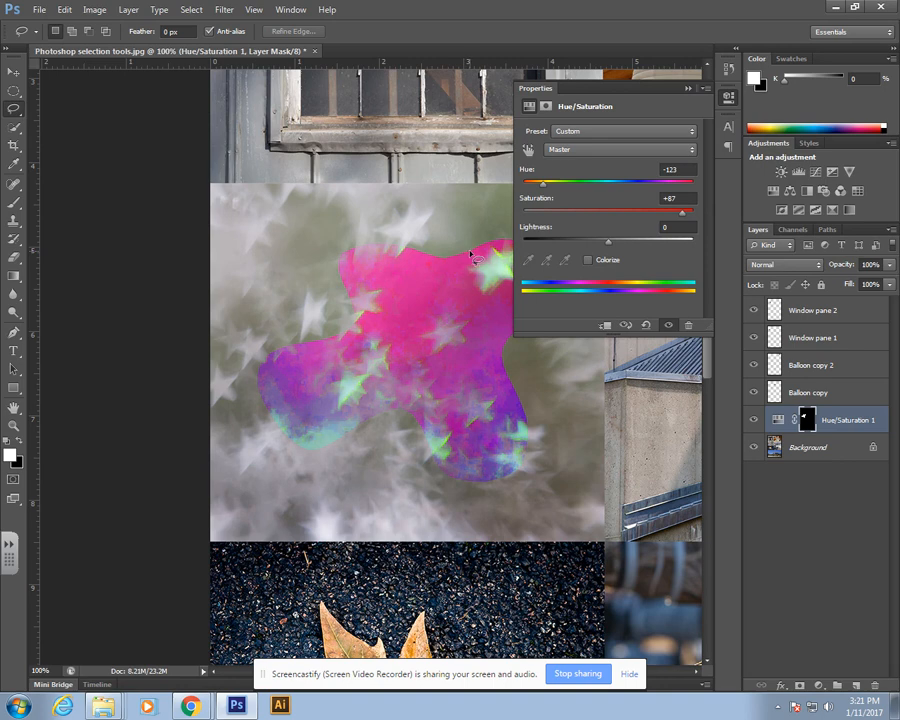
{"action": "left_click", "coordinate": [686, 90]}
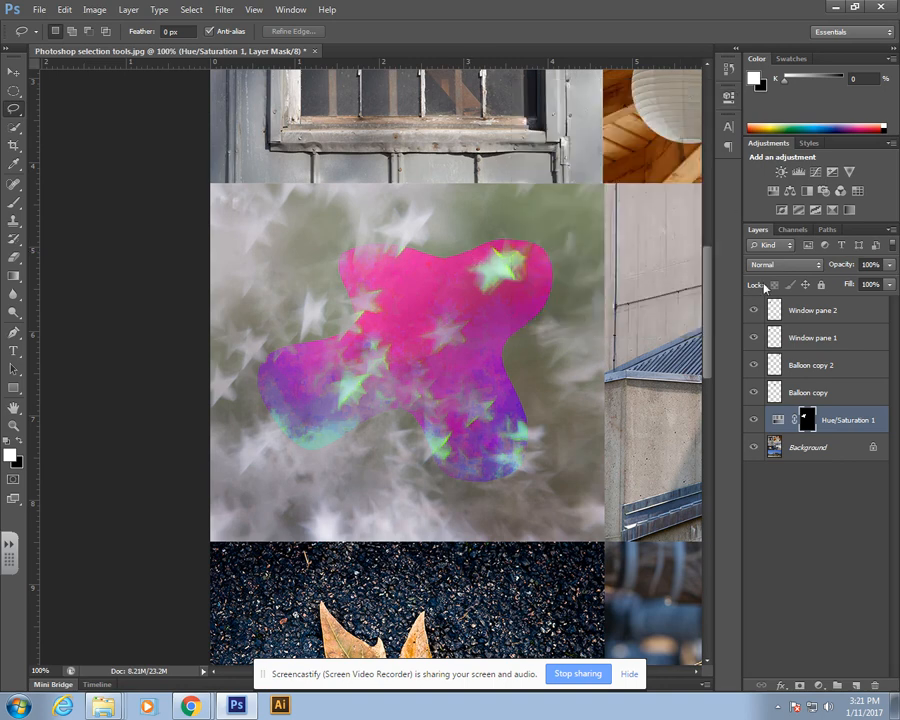
Step: On the Background layer, trace a Polygonal Lasso selection around the blue metal roof of the concrete building
{"action": "left_click", "coordinate": [853, 422]}
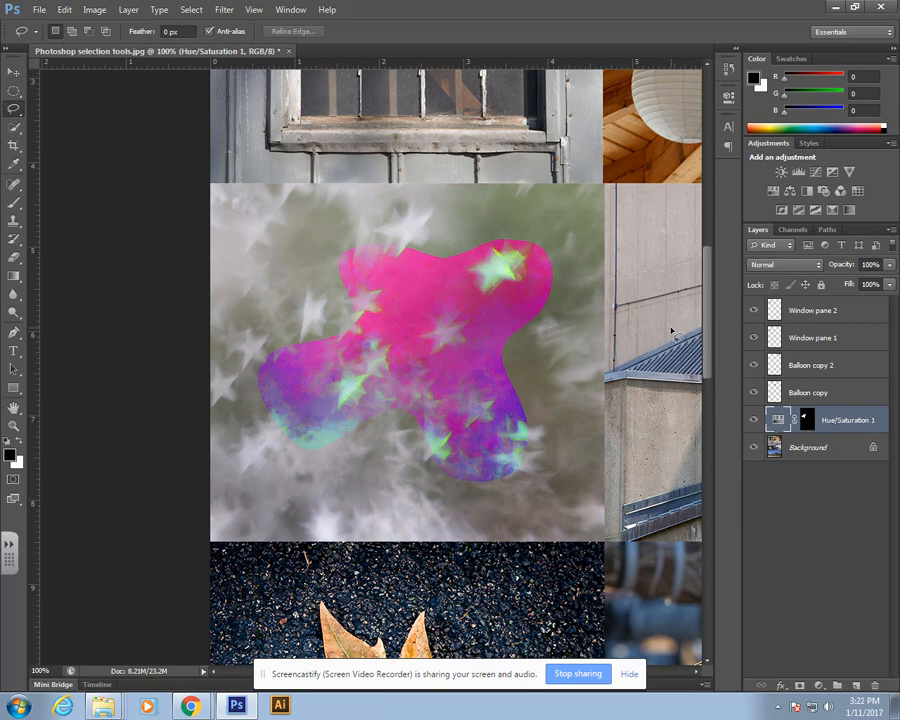
{"action": "left_click_drag", "start_coordinate": [666, 324], "coordinate": [332, 324]}
{"action": "left_click_drag", "start_coordinate": [510, 321], "coordinate": [432, 321]}
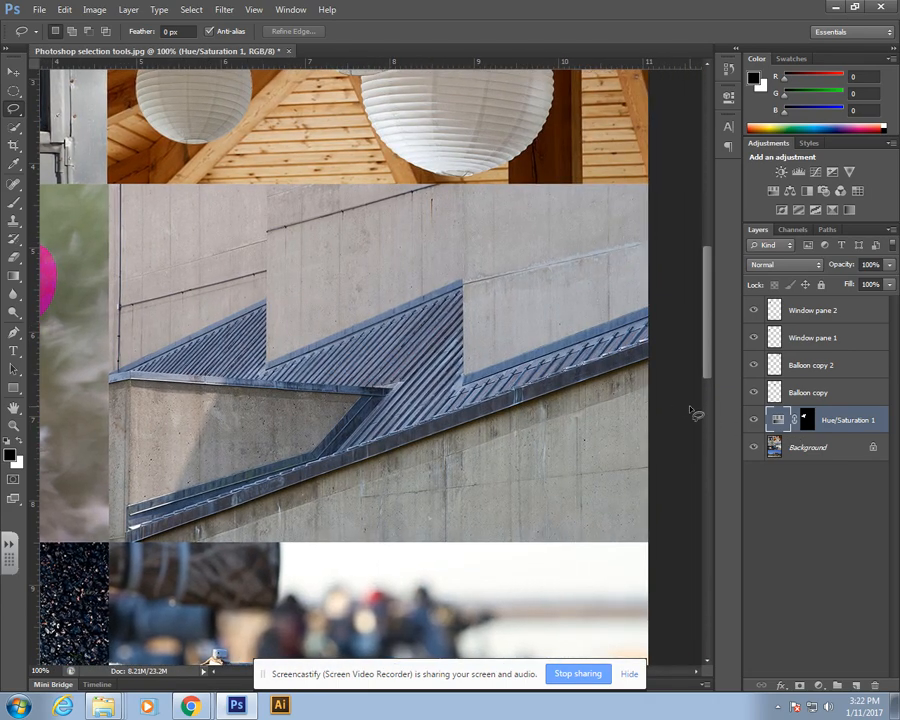
{"action": "left_click", "coordinate": [815, 453]}
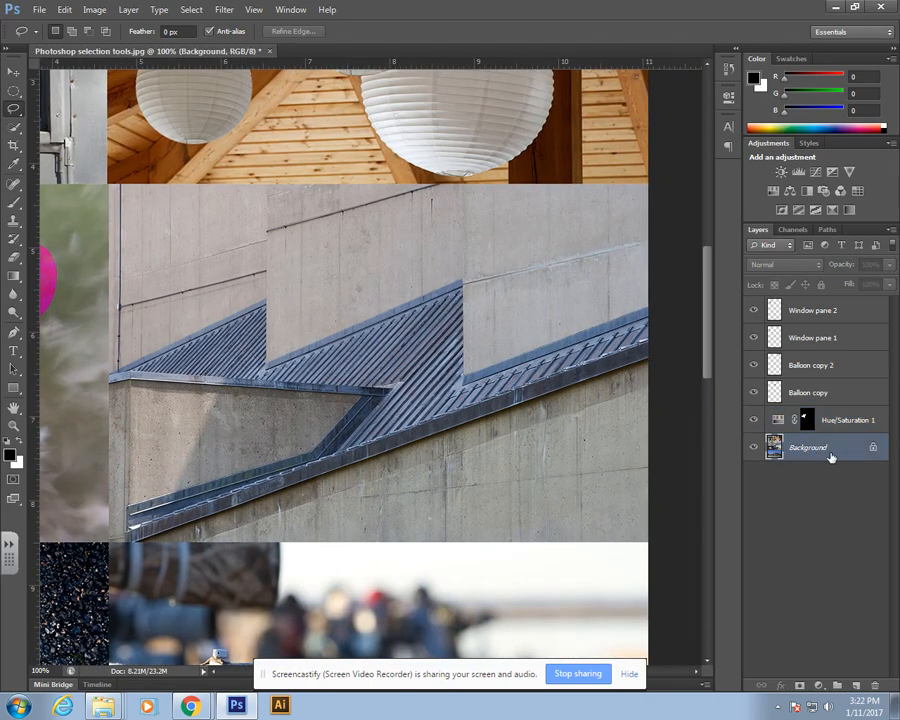
{"action": "left_click", "coordinate": [13, 111]}
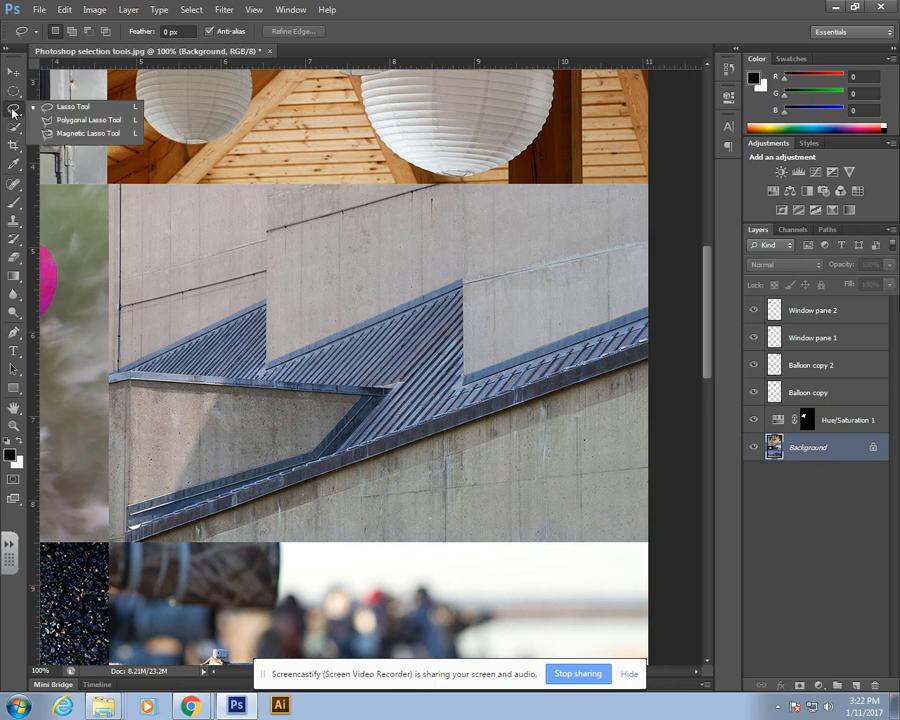
{"action": "left_click", "coordinate": [93, 124]}
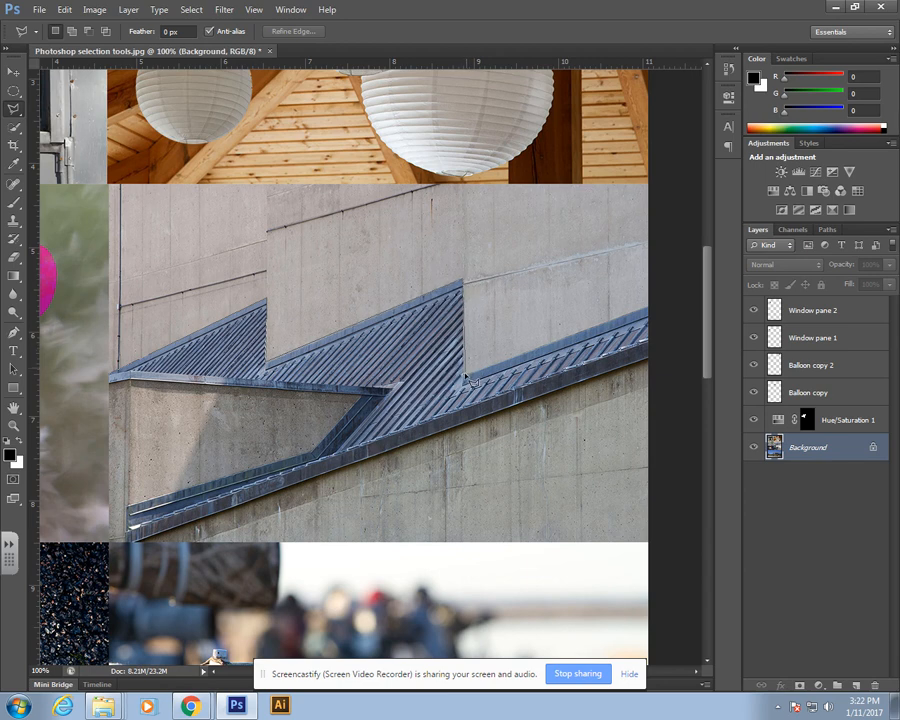
{"action": "left_click", "coordinate": [649, 307]}
{"action": "left_click", "coordinate": [650, 362]}
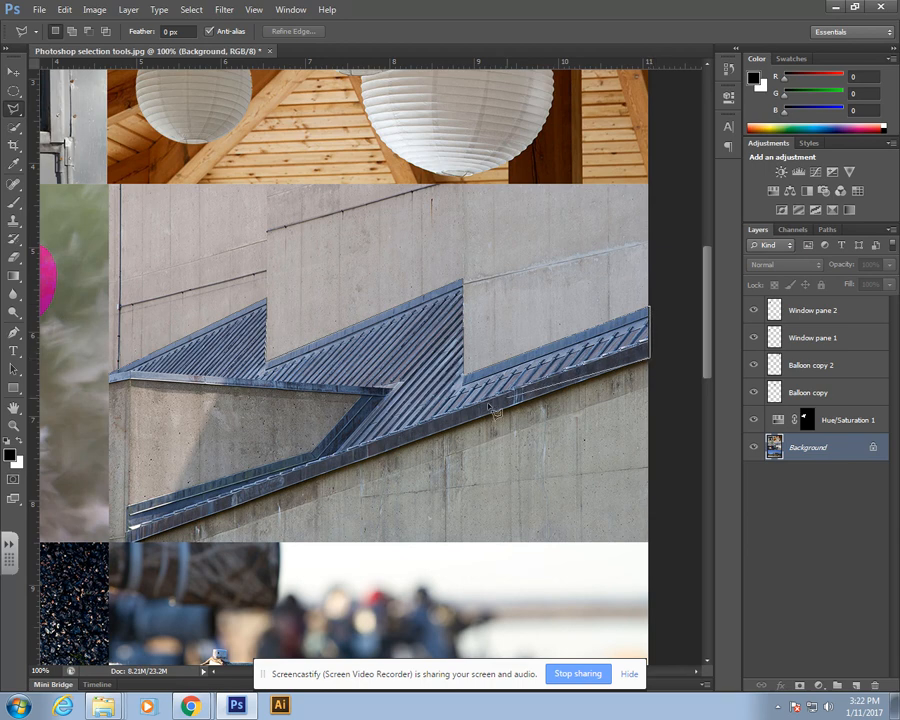
{"action": "left_click", "coordinate": [132, 516]}
{"action": "left_click", "coordinate": [316, 457]}
{"action": "left_click", "coordinate": [366, 400]}
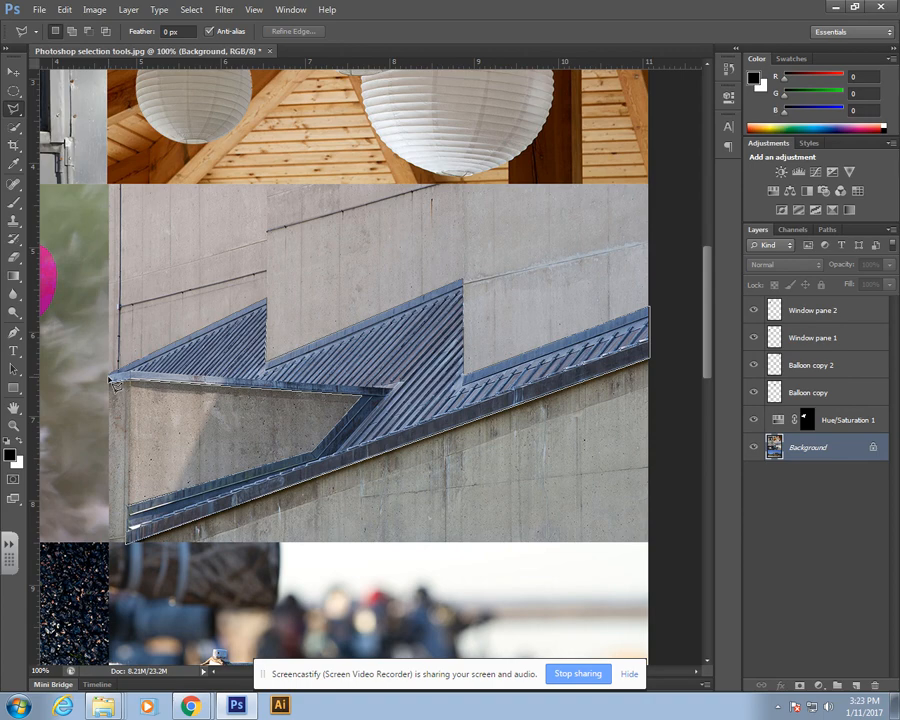
{"action": "left_click", "coordinate": [113, 378]}
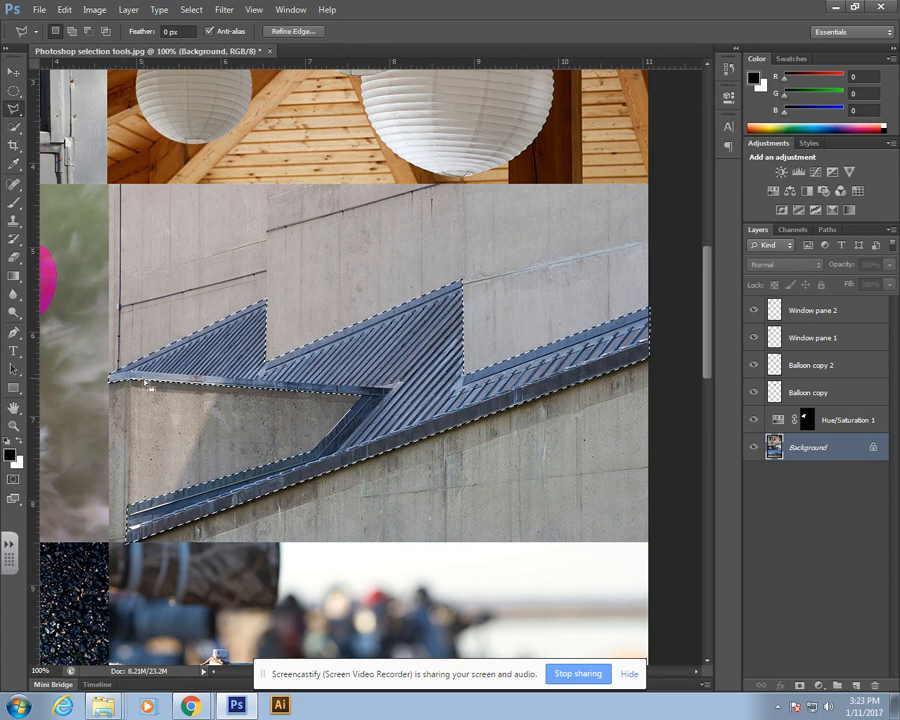
Step: Add a Hue/Saturation adjustment to the roof selection with Hue -54 and Saturation +44
{"action": "left_click", "coordinate": [818, 686]}
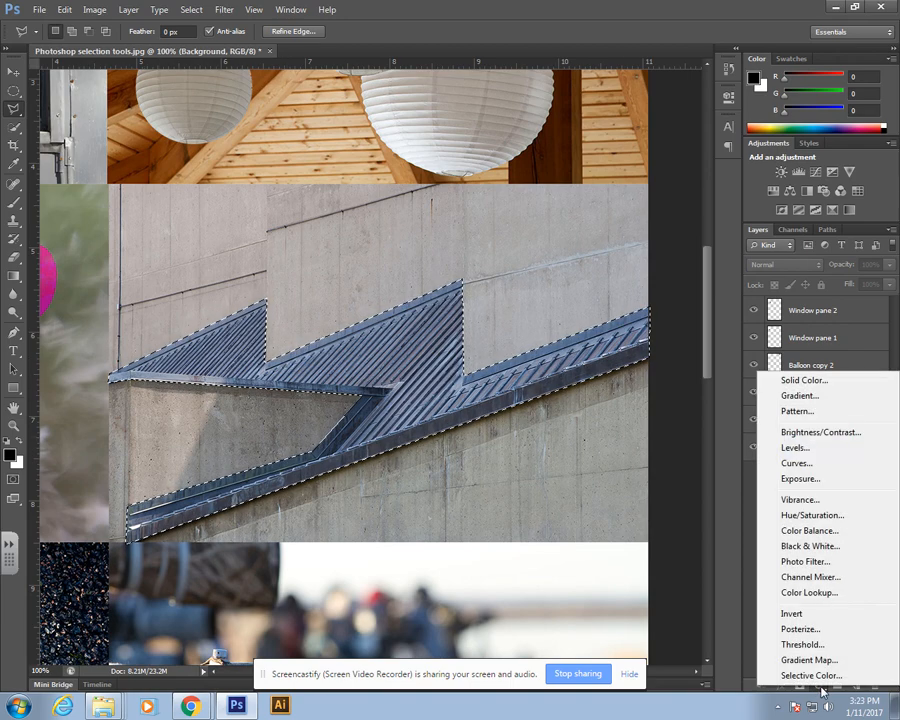
{"action": "left_click", "coordinate": [810, 515]}
{"action": "left_click_drag", "start_coordinate": [608, 183], "coordinate": [572, 188]}
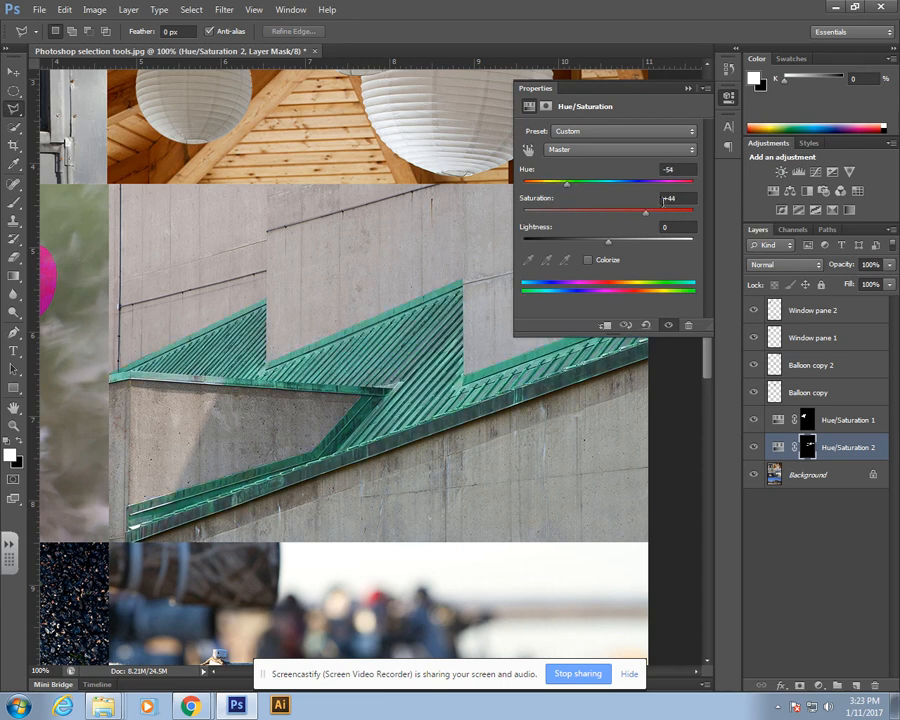
{"action": "left_click", "coordinate": [688, 89]}
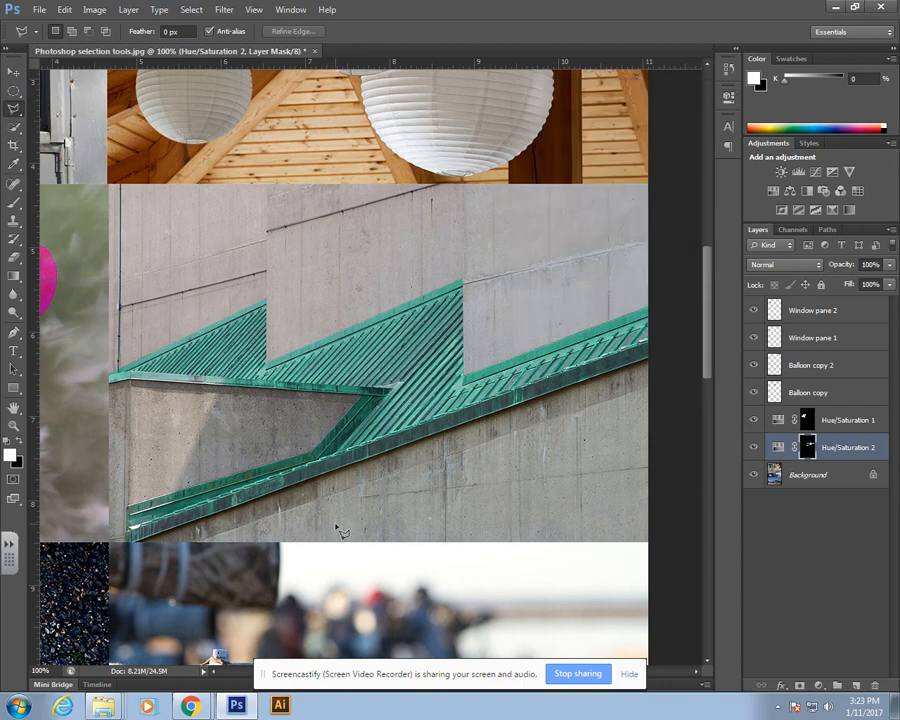
Step: Make the Background layer active, switch to the Magnetic Lasso, and zoom in on the maple leaf image
{"action": "left_click_drag", "start_coordinate": [232, 542], "coordinate": [697, 137]}
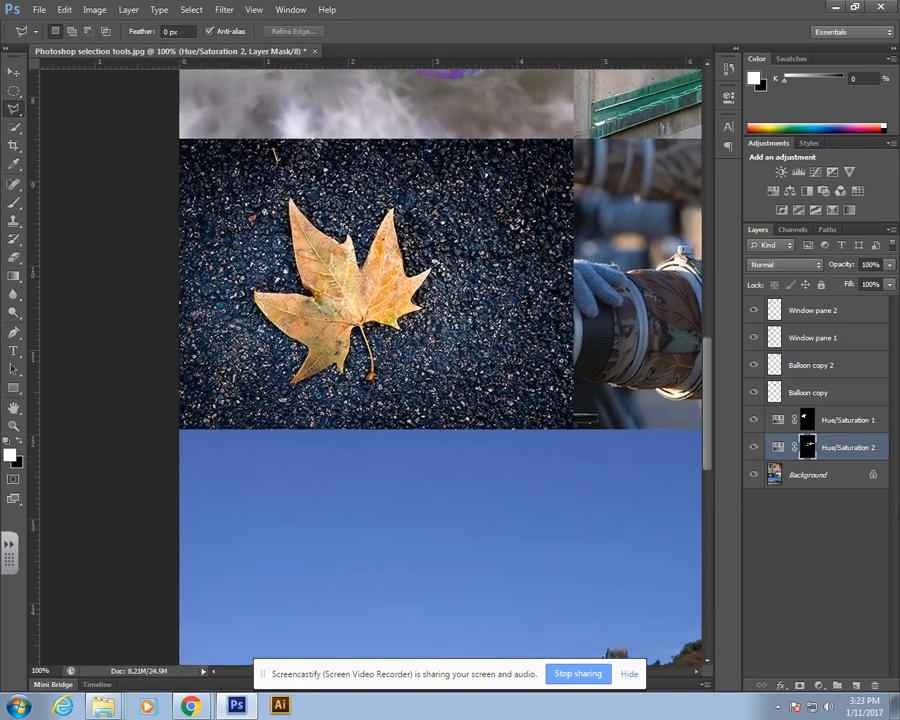
{"action": "left_click", "coordinate": [820, 478]}
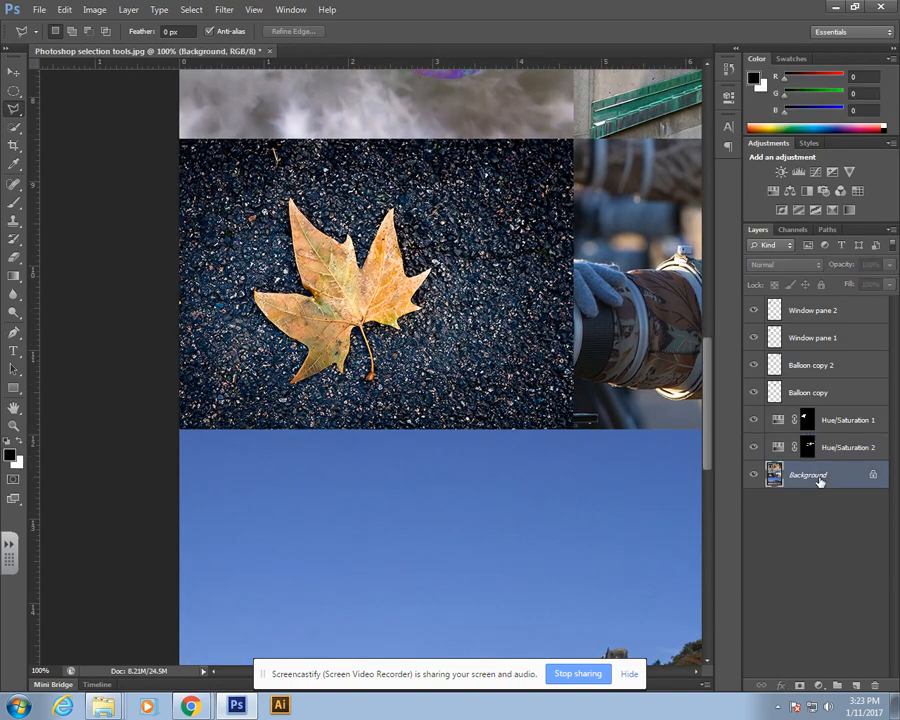
{"action": "left_click", "coordinate": [12, 116]}
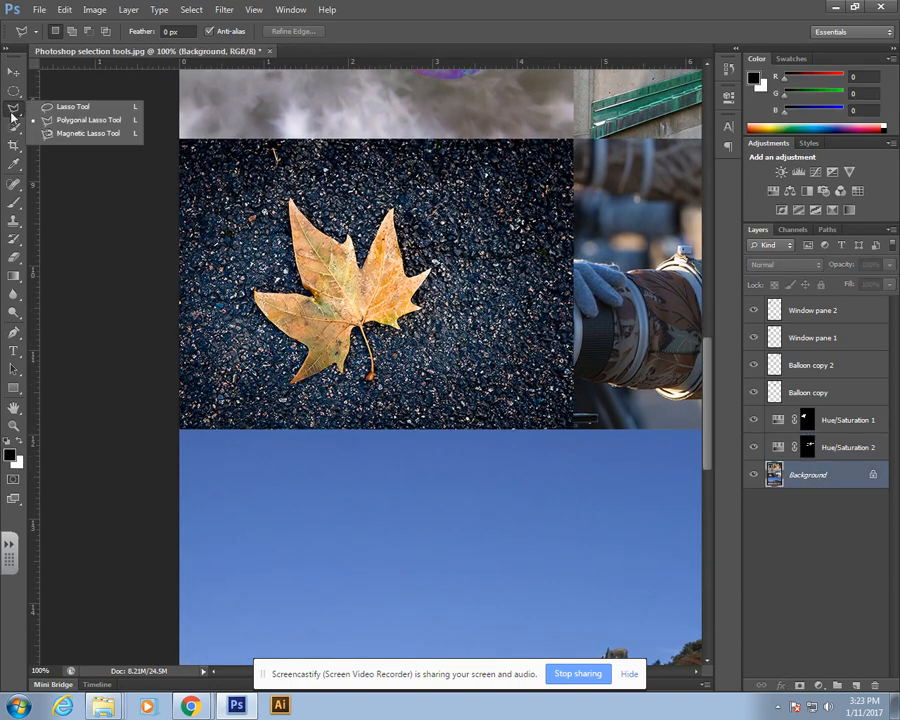
{"action": "left_click", "coordinate": [80, 133]}
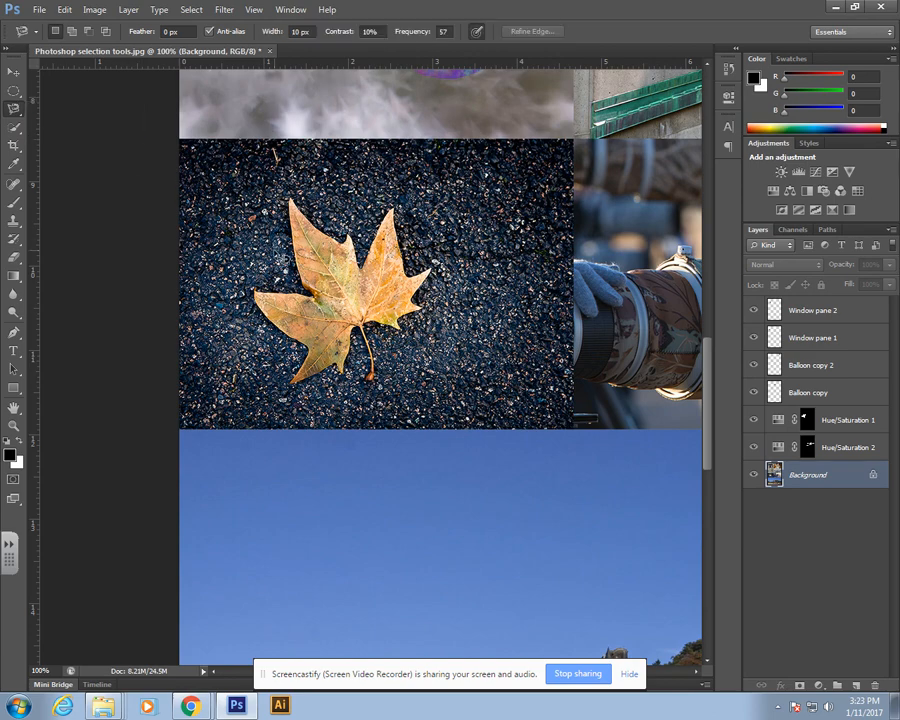
{"action": "key", "text": "ctrl+plus"}
{"action": "left_click_drag", "start_coordinate": [265, 156], "coordinate": [266, 328]}
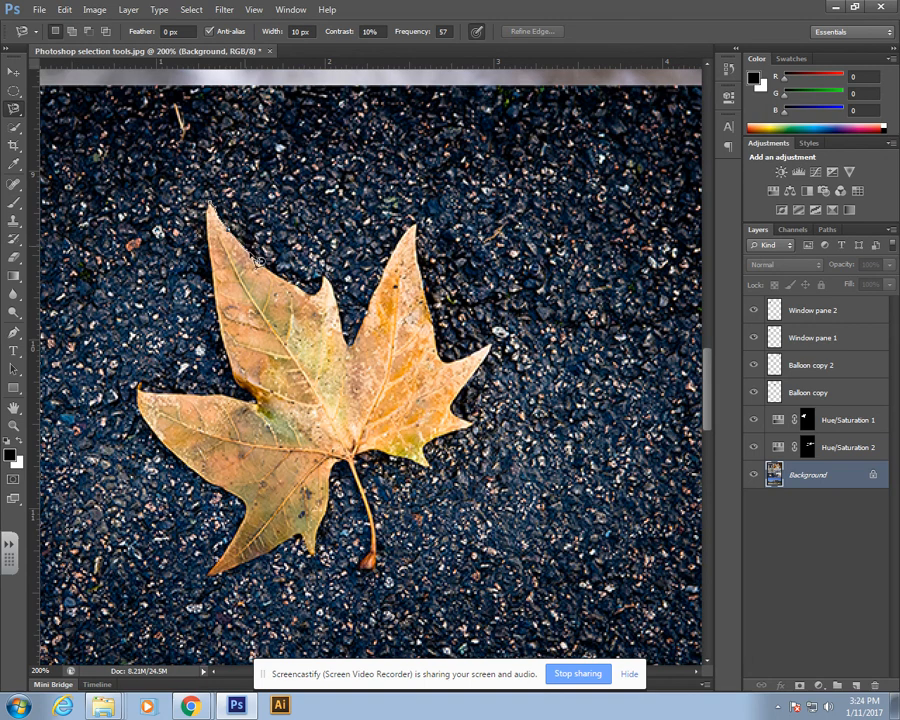
{"action": "left_click", "coordinate": [271, 272]}
{"action": "double_click", "coordinate": [346, 142]}
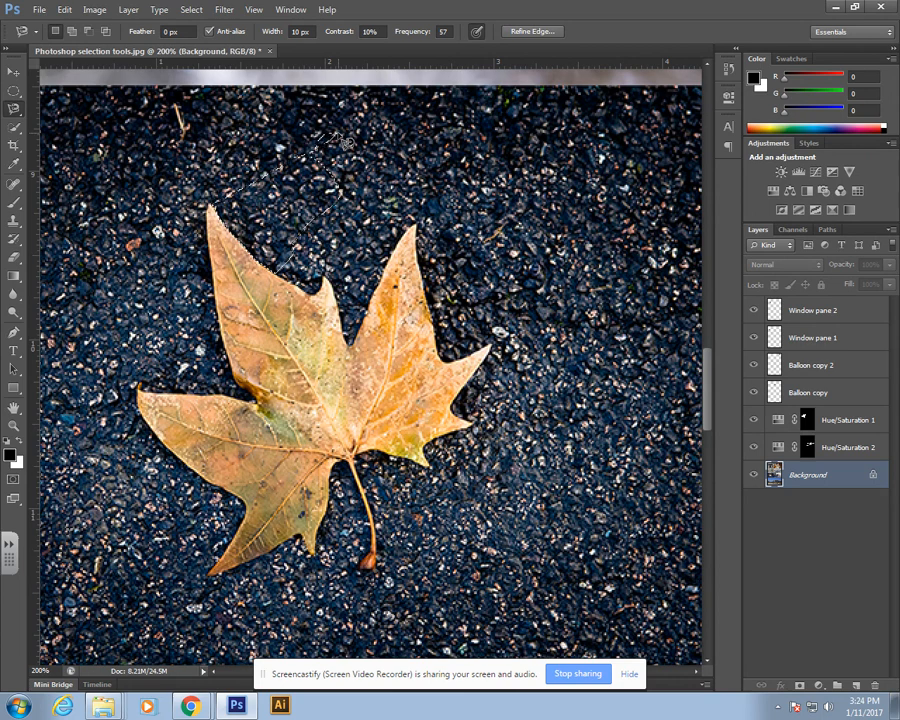
{"action": "key", "text": "ctrl+d"}
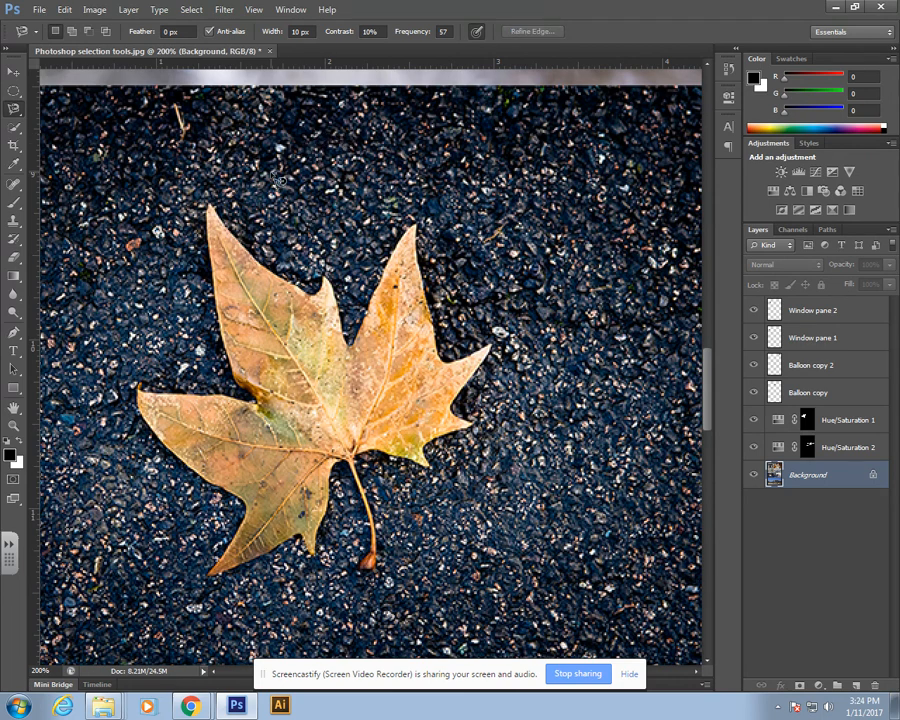
Step: Select the maple leaf with the Magnetic Lasso and add a Hue/Saturation adjustment to it with Hue +160
{"action": "left_click", "coordinate": [212, 208]}
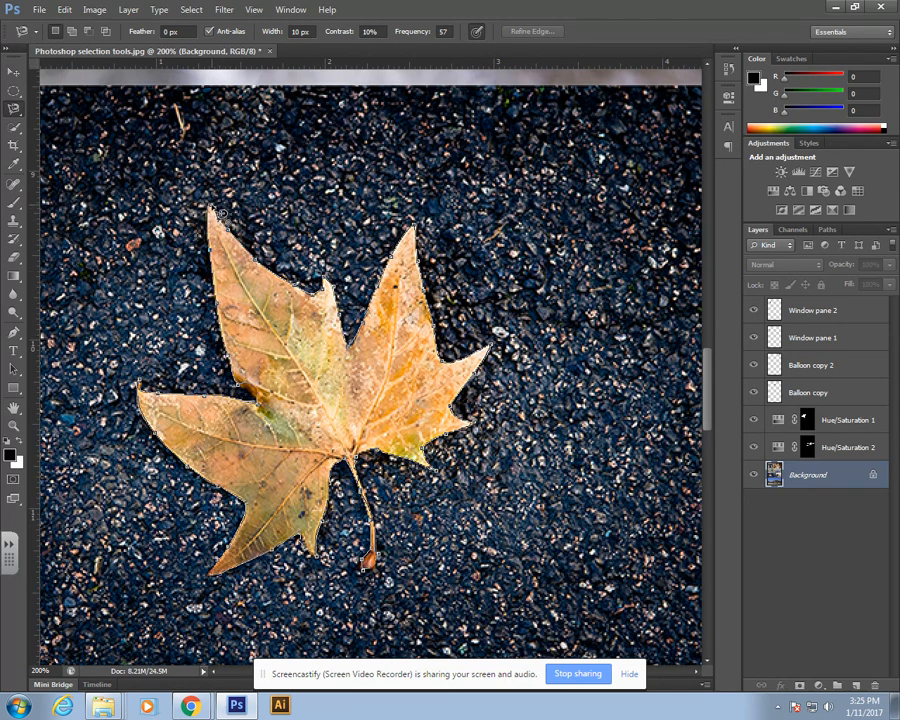
{"action": "left_click", "coordinate": [221, 213]}
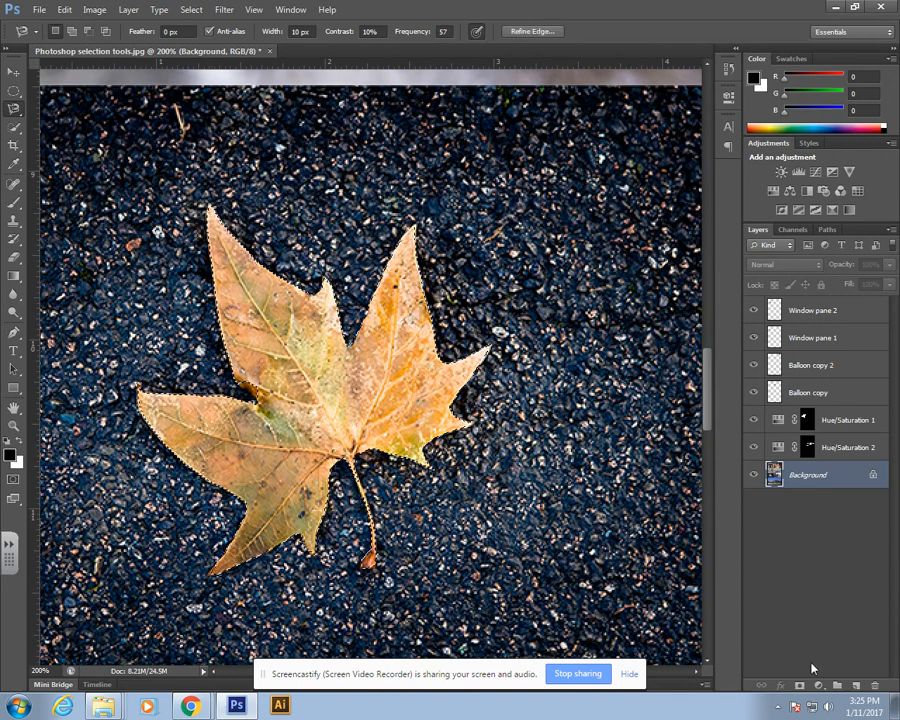
{"action": "left_click", "coordinate": [820, 687]}
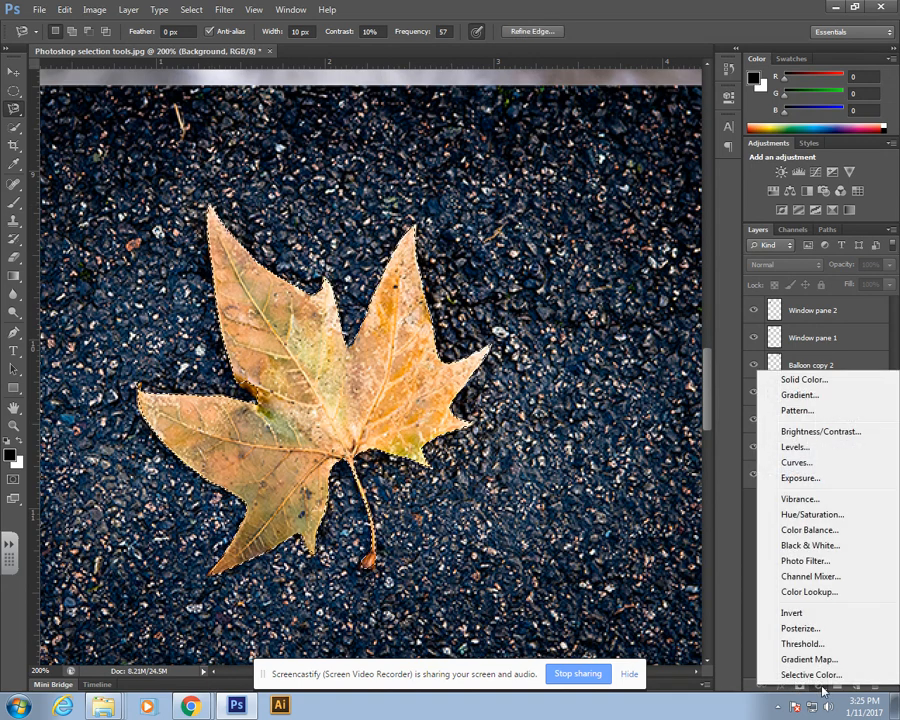
{"action": "left_click", "coordinate": [805, 515]}
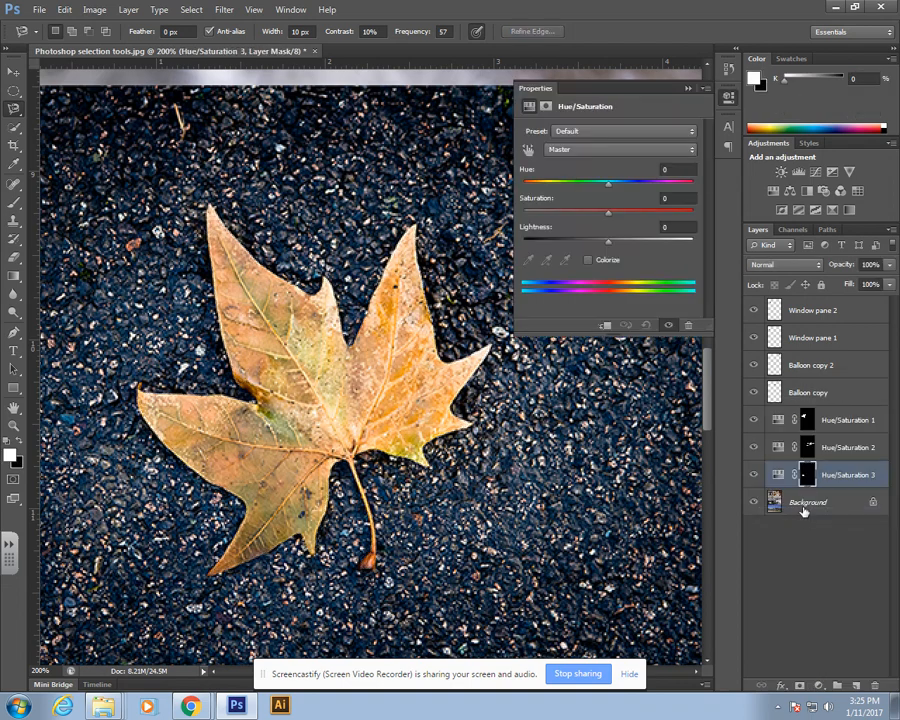
{"action": "left_click_drag", "start_coordinate": [608, 184], "coordinate": [686, 192]}
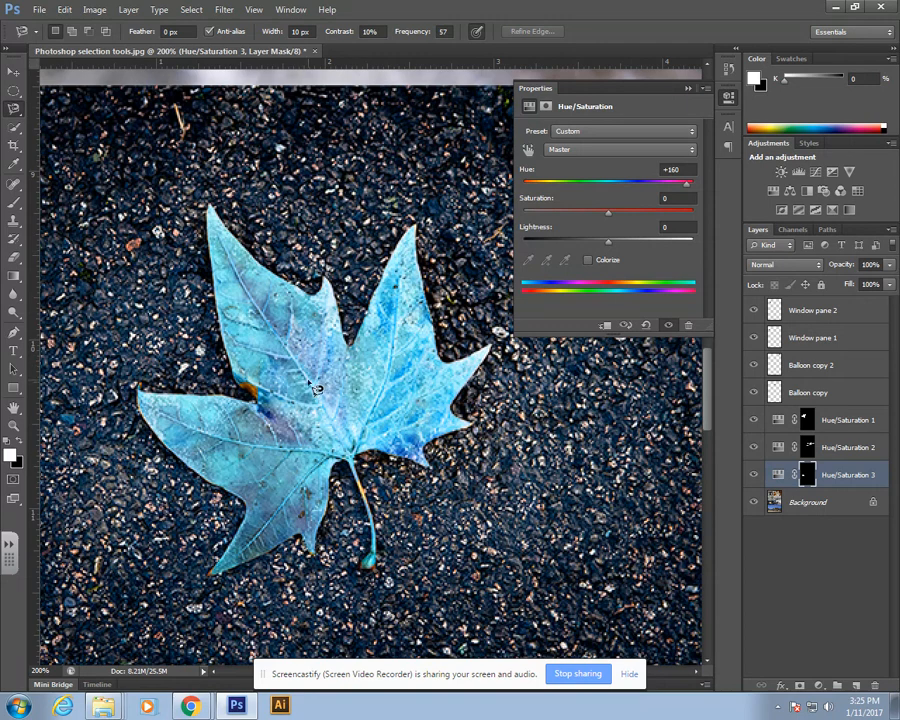
{"action": "left_click", "coordinate": [688, 88]}
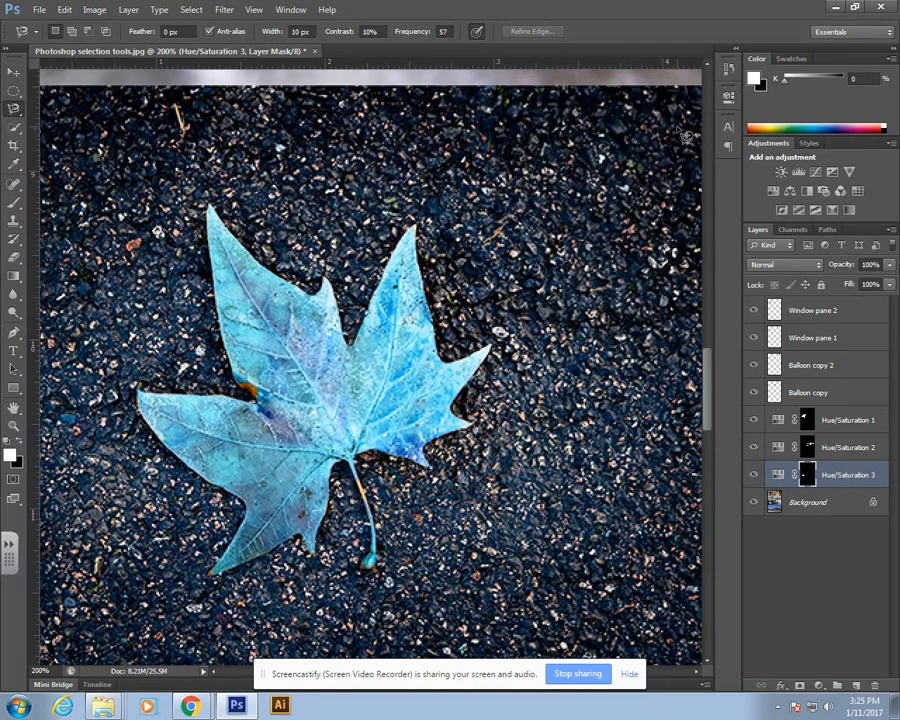
Step: Make the Background layer active and switch to the Quick Selection Tool
{"action": "key", "text": "space"}
{"action": "left_click_drag", "start_coordinate": [613, 375], "coordinate": [276, 329]}
{"action": "left_click", "coordinate": [808, 502]}
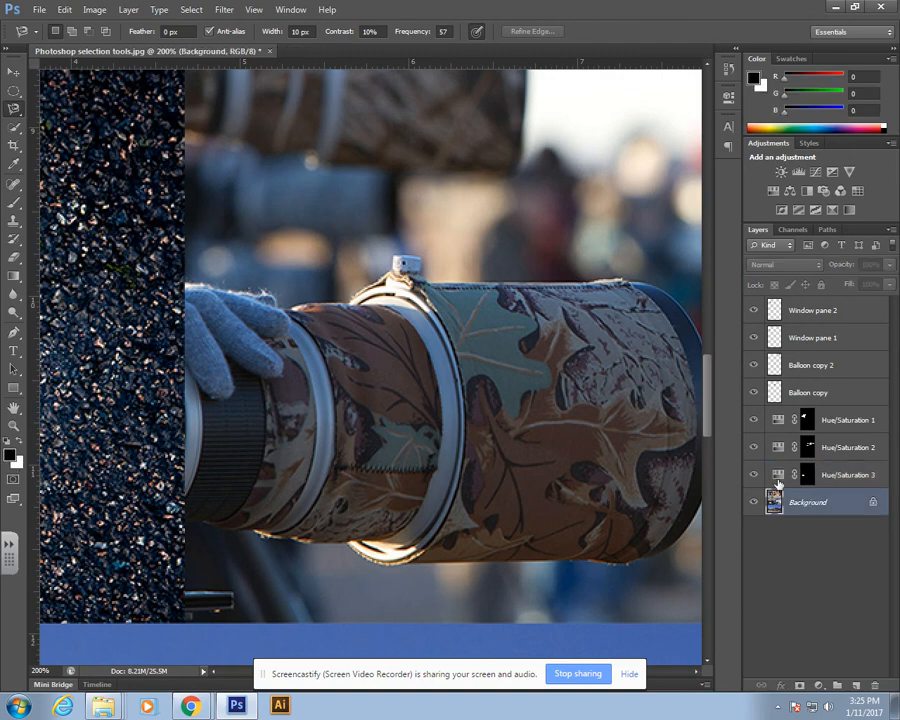
{"action": "left_click", "coordinate": [16, 131]}
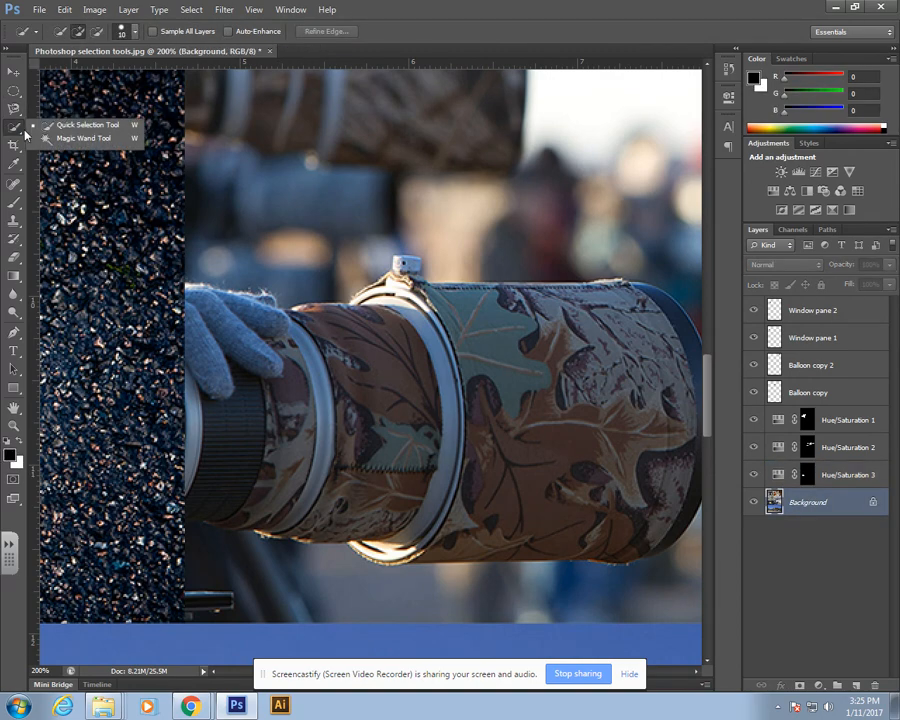
{"action": "left_click", "coordinate": [91, 127]}
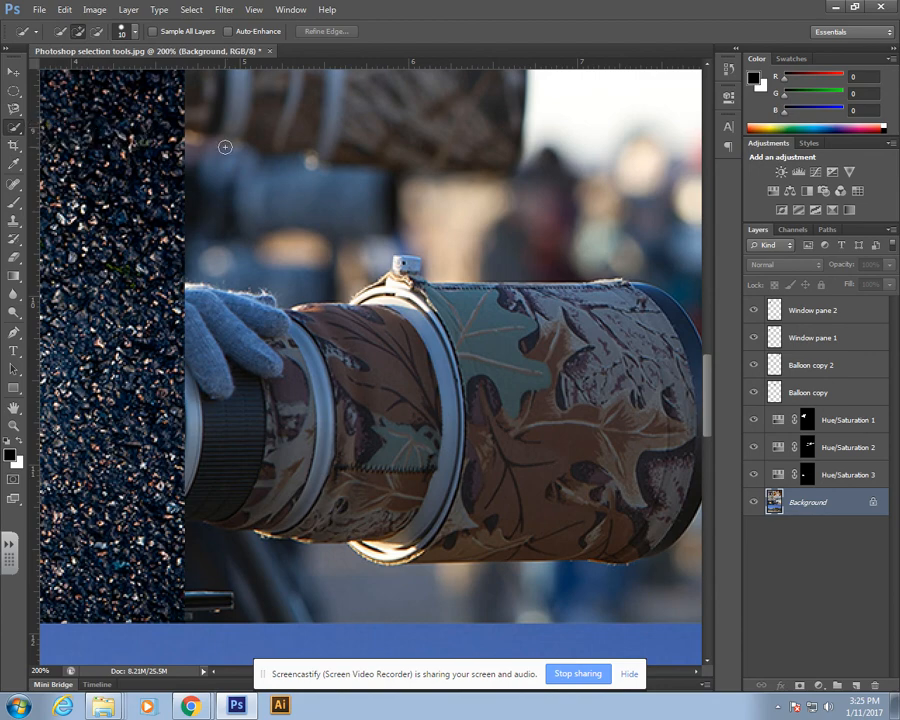
Step: Set the Quick Selection brush size to 100 px
{"action": "key", "text": "space"}
{"action": "left_click_drag", "start_coordinate": [552, 349], "coordinate": [470, 366]}
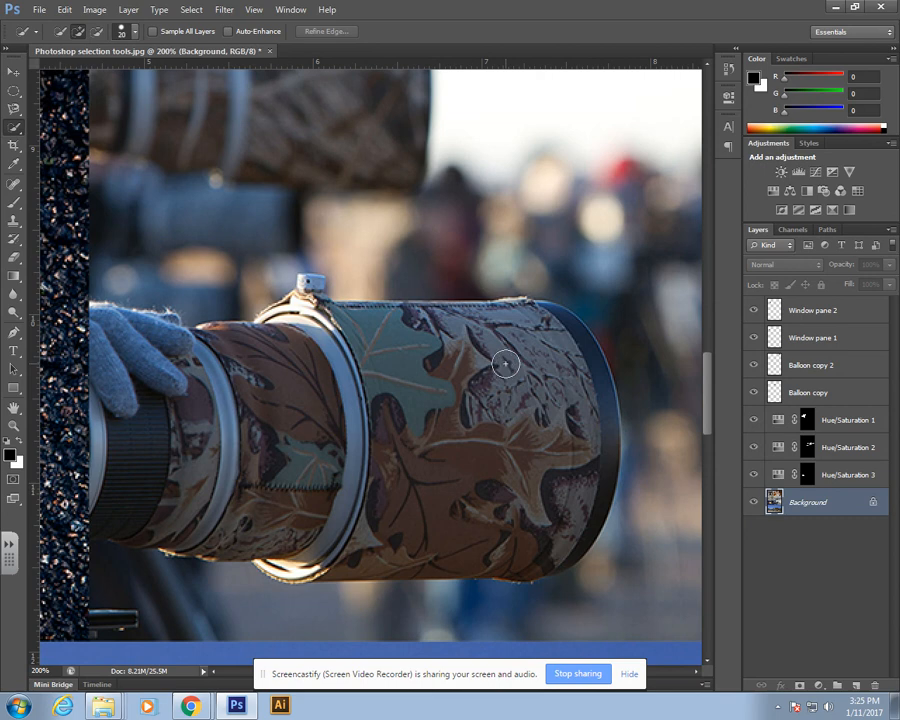
{"action": "key", "text": "bracketright"}
{"action": "key", "text": "bracketright"}
{"action": "key", "text": "bracketleft"}
{"action": "key", "text": "bracketright"}
{"action": "left_click", "coordinate": [136, 35]}
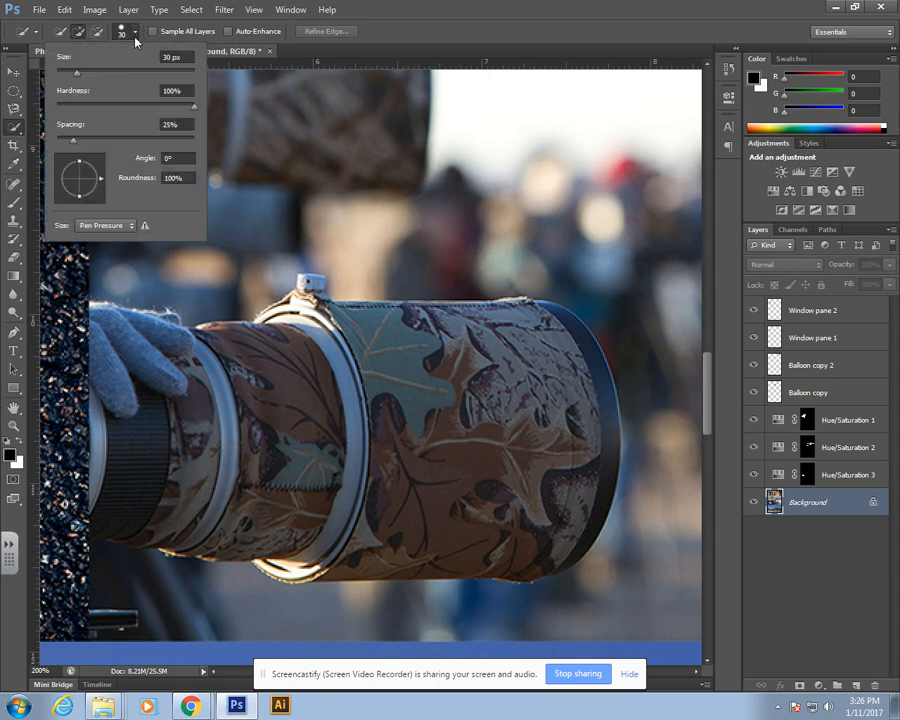
{"action": "mouse_move", "coordinate": [152, 74]}
{"action": "left_mouse_down"}
{"action": "mouse_move", "coordinate": [106, 74]}
{"action": "mouse_move", "coordinate": [58, 58]}
{"action": "mouse_move", "coordinate": [80, 74]}
{"action": "left_mouse_up"}
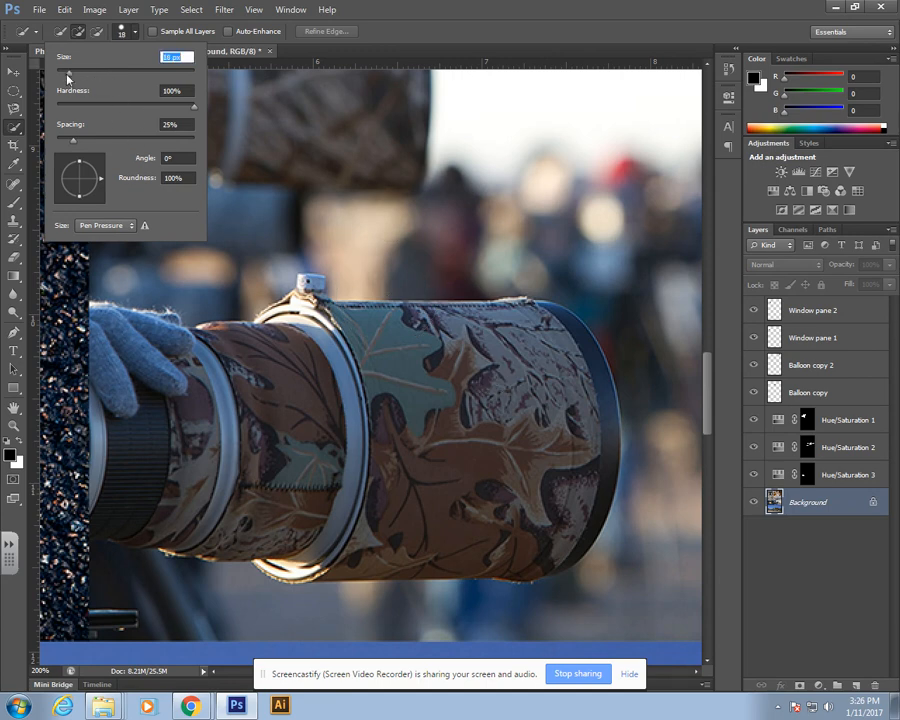
{"action": "left_click", "coordinate": [497, 3]}
{"action": "key", "text": "bracketright"}
{"action": "key", "text": "bracketright"}
{"action": "key", "text": "bracketright"}
{"action": "key", "text": "bracketright"}
{"action": "key", "text": "bracketright"}
{"action": "key", "text": "bracketright"}
Step: Select the camouflaged camera lens and glove with the Quick Selection Tool, refining the edges with a 6 px brush
{"action": "mouse_move", "coordinate": [519, 373]}
{"action": "left_mouse_down"}
{"action": "mouse_move", "coordinate": [527, 431]}
{"action": "mouse_move", "coordinate": [544, 436]}
{"action": "mouse_move", "coordinate": [368, 406]}
{"action": "mouse_move", "coordinate": [219, 454]}
{"action": "mouse_move", "coordinate": [165, 446]}
{"action": "mouse_move", "coordinate": [158, 410]}
{"action": "mouse_move", "coordinate": [166, 403]}
{"action": "mouse_move", "coordinate": [253, 443]}
{"action": "mouse_move", "coordinate": [226, 428]}
{"action": "left_mouse_up"}
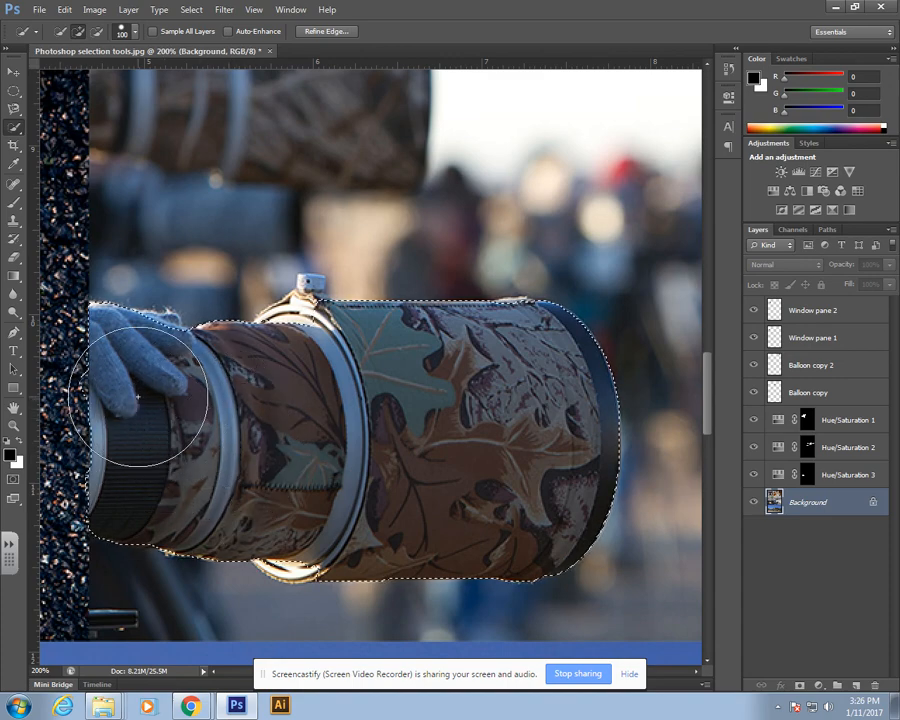
{"action": "left_click", "coordinate": [198, 341]}
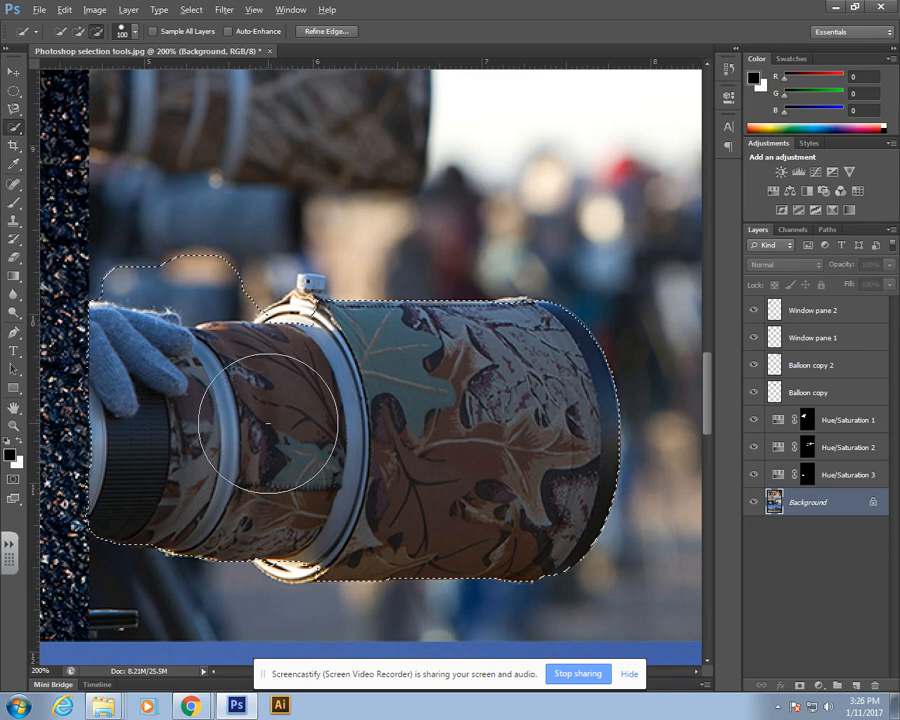
{"action": "left_click_drag", "start_coordinate": [211, 241], "coordinate": [161, 232]}
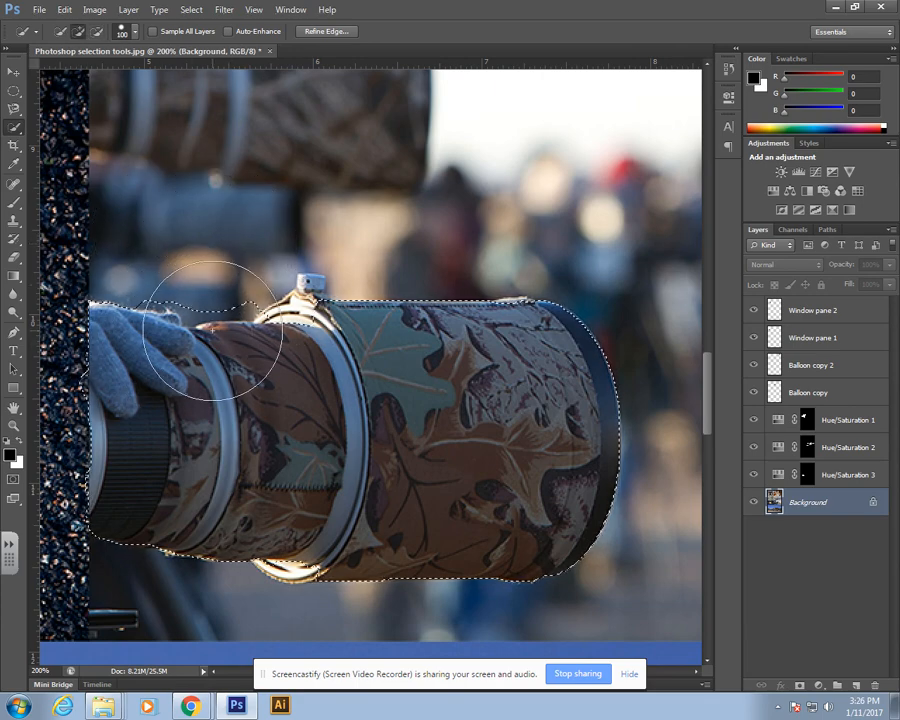
{"action": "key", "text": "alt"}
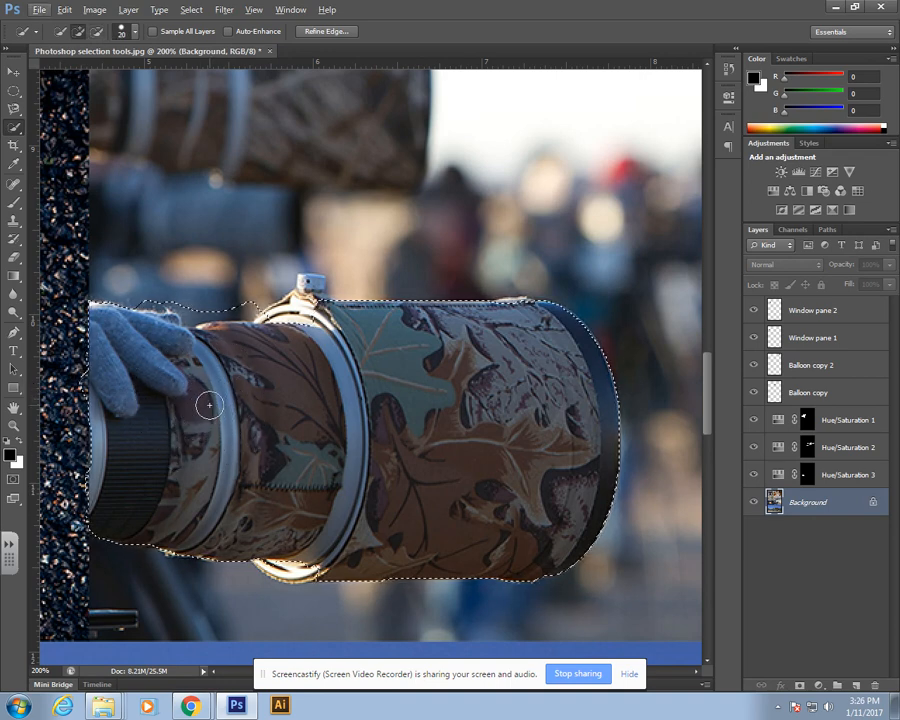
{"action": "left_click", "coordinate": [135, 32]}
{"action": "left_click", "coordinate": [492, 15]}
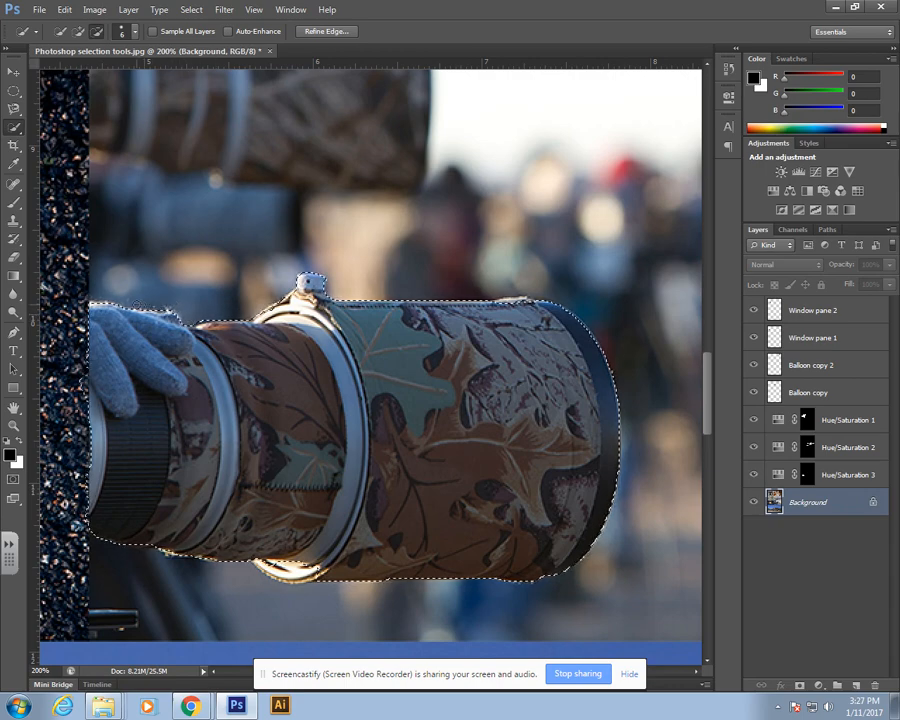
{"action": "left_click_drag", "start_coordinate": [151, 402], "coordinate": [303, 383]}
{"action": "left_click_drag", "start_coordinate": [237, 342], "coordinate": [235, 369], "text": "alt"}
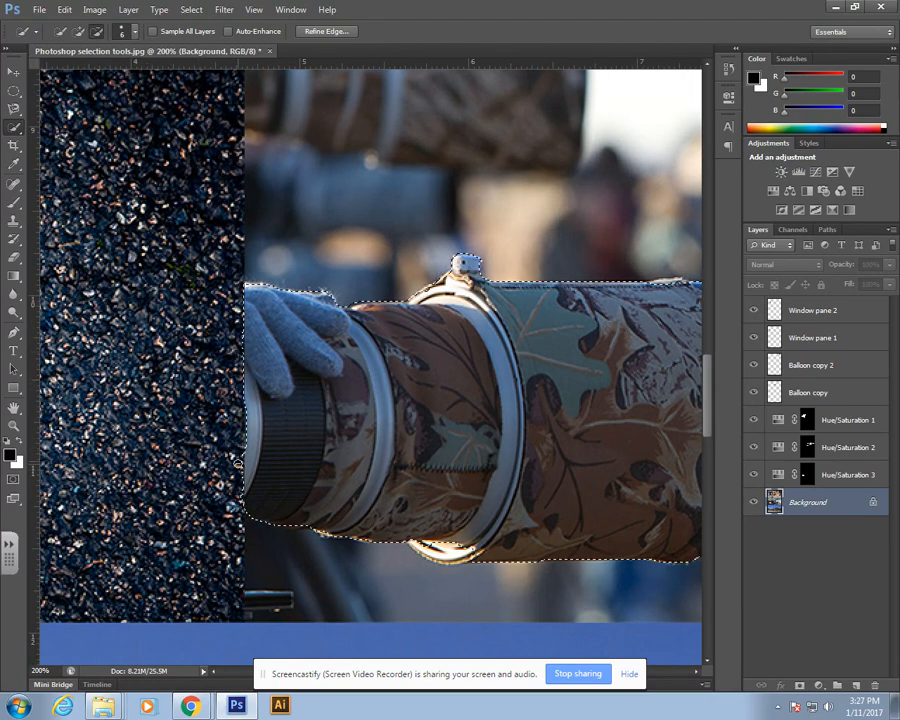
{"action": "mouse_move", "coordinate": [573, 391]}
{"action": "left_mouse_down"}
{"action": "mouse_move", "coordinate": [450, 402]}
{"action": "mouse_move", "coordinate": [402, 396]}
{"action": "left_mouse_up"}
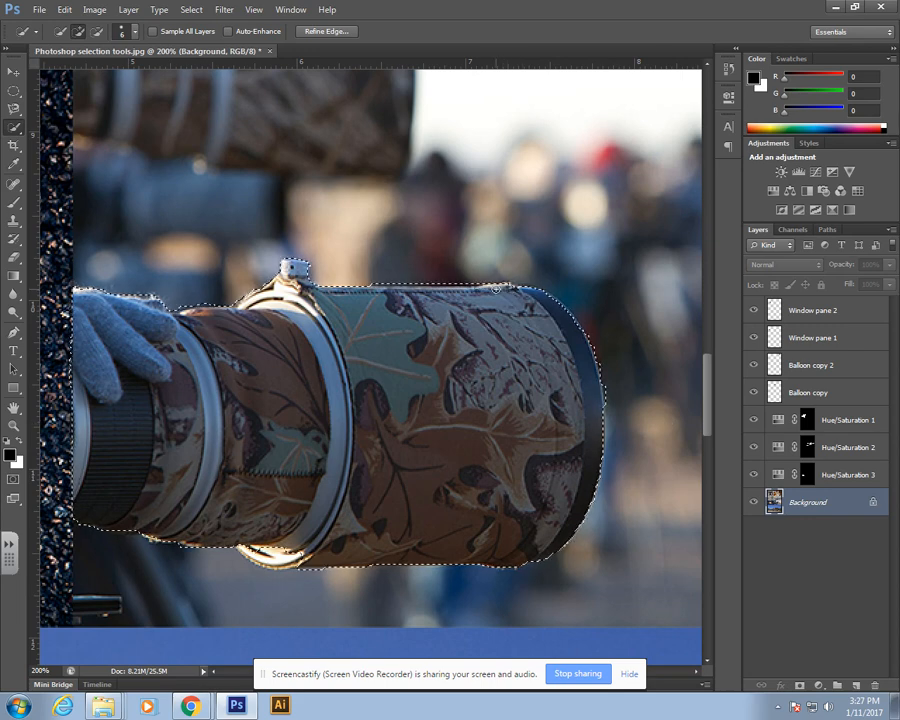
Step: Add a Hue/Saturation adjustment to the lens selection with Hue -101 and Saturation +27
{"action": "left_click", "coordinate": [819, 686]}
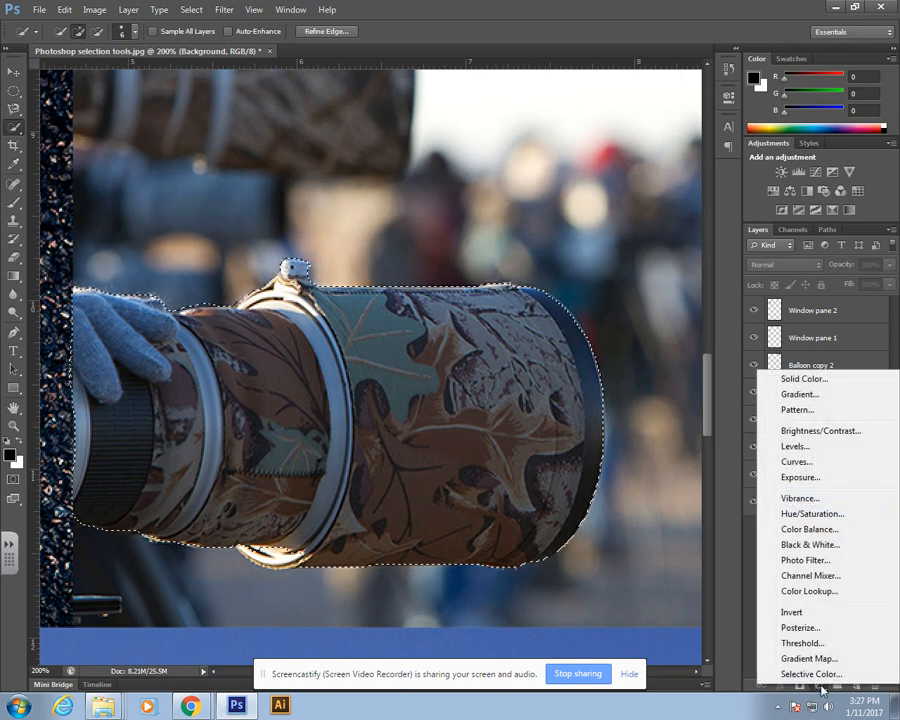
{"action": "left_click", "coordinate": [810, 513]}
{"action": "left_click_drag", "start_coordinate": [609, 188], "coordinate": [551, 189]}
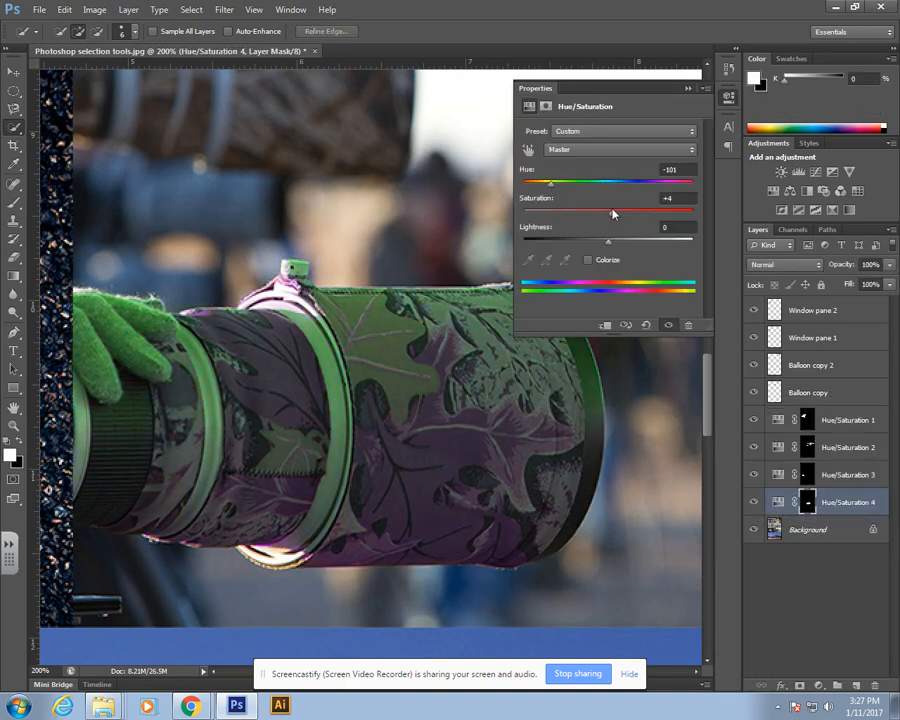
{"action": "key", "text": "ctrl+minus"}
{"action": "key", "text": "ctrl+minus"}
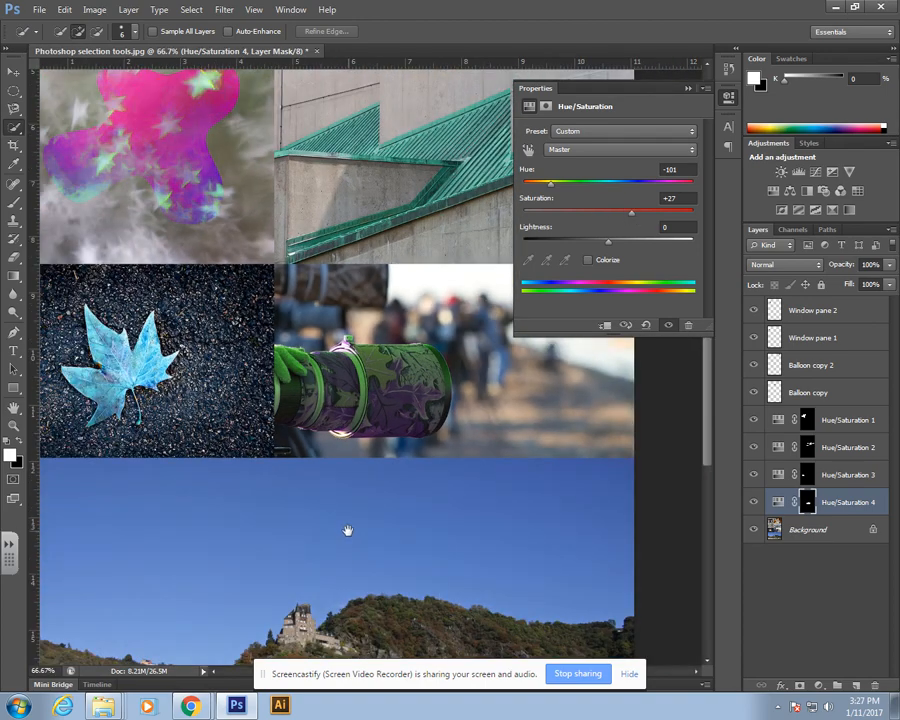
{"action": "left_click_drag", "start_coordinate": [347, 530], "coordinate": [505, 212]}
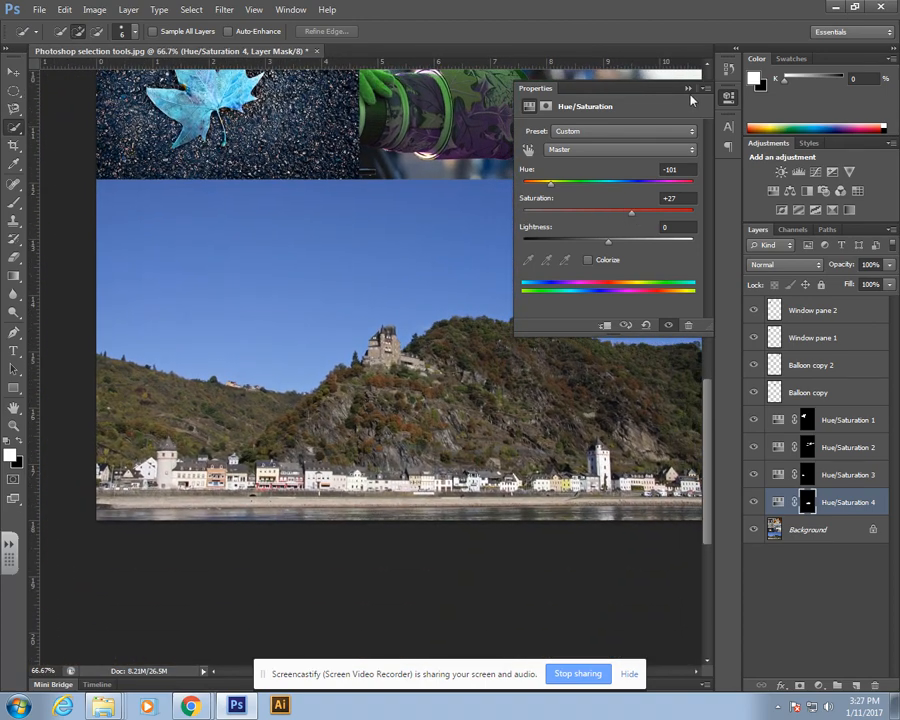
{"action": "left_click", "coordinate": [687, 88]}
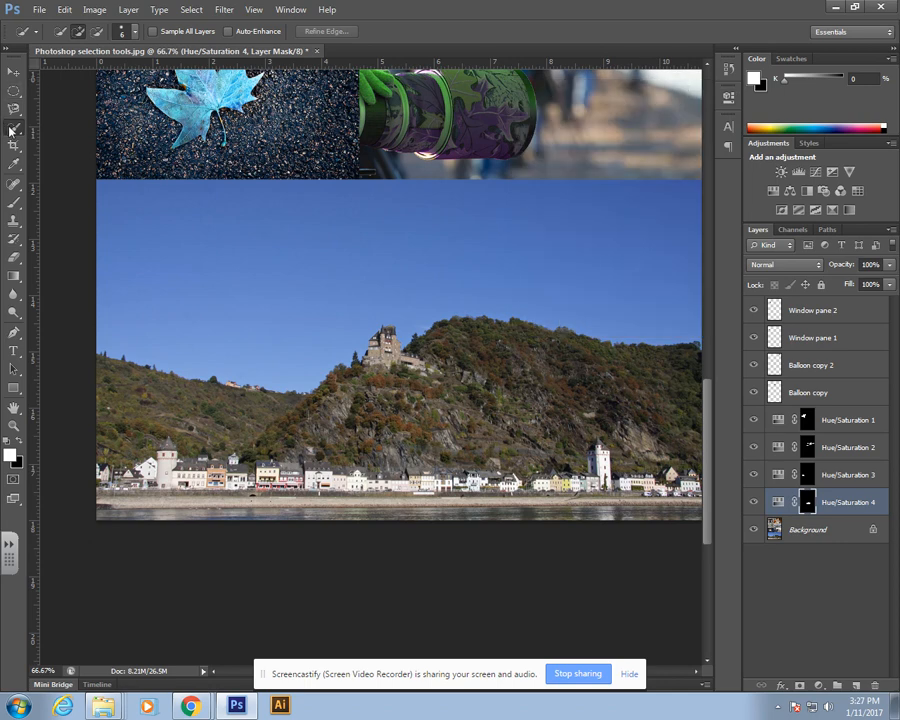
Step: Switch to the Magic Wand on the Background layer, sample several sky areas, and deselect
{"action": "left_click", "coordinate": [12, 130]}
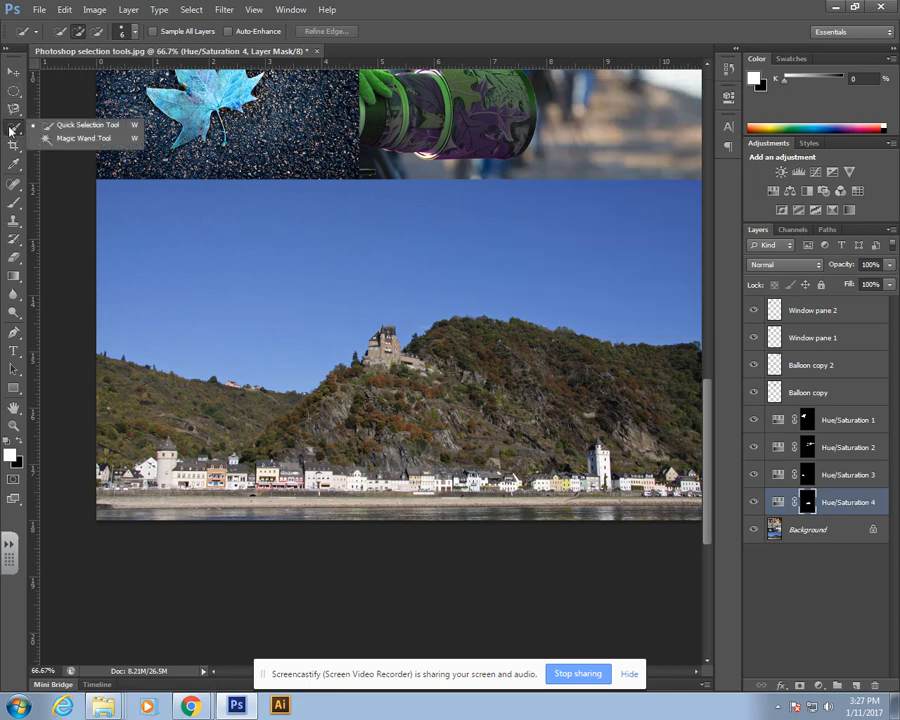
{"action": "left_click", "coordinate": [68, 140]}
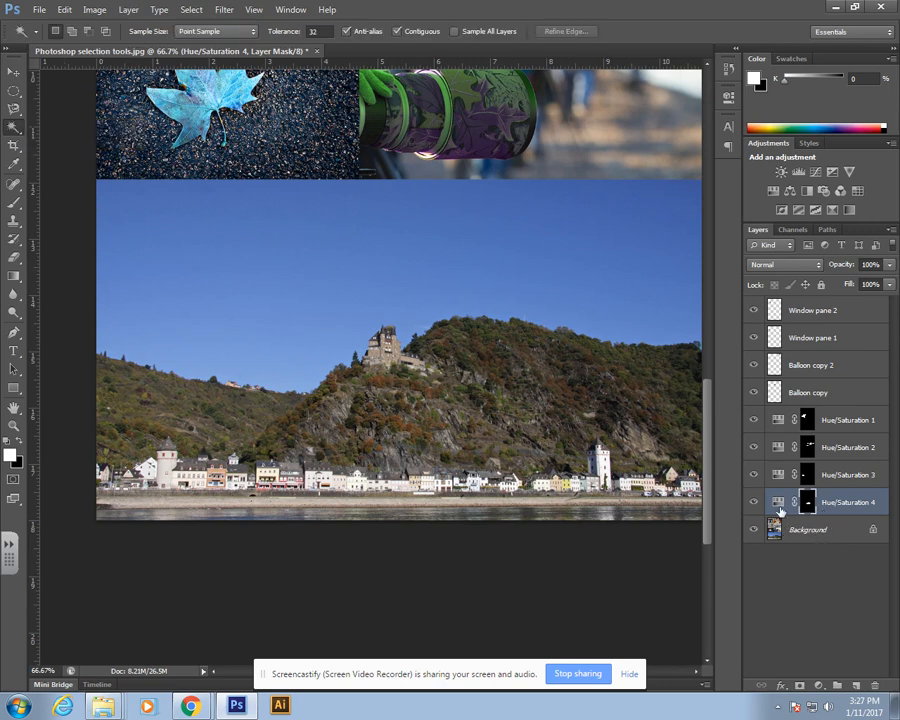
{"action": "left_click", "coordinate": [810, 532]}
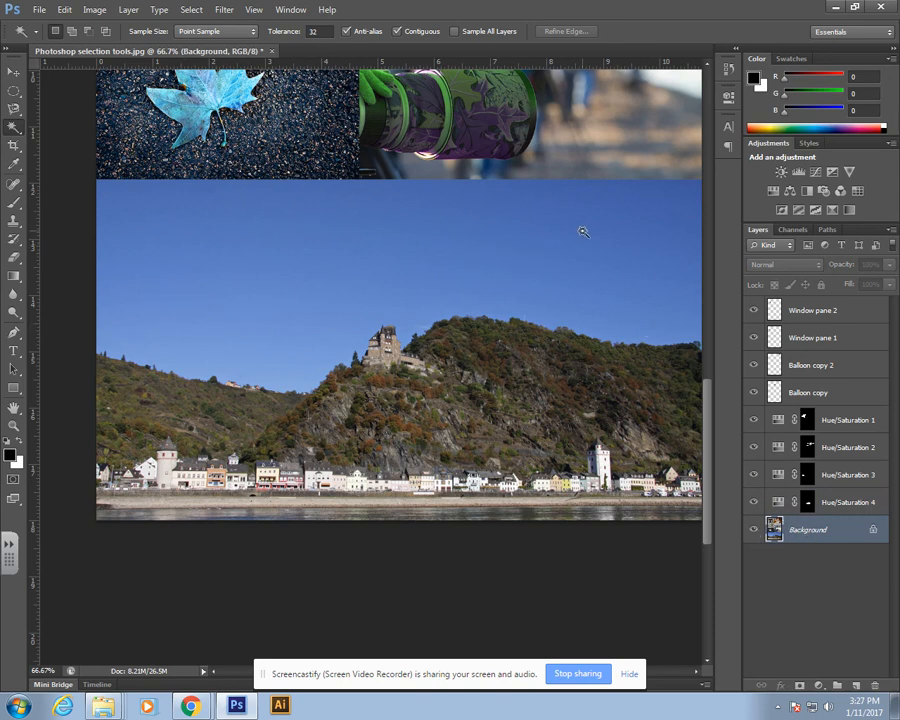
{"action": "left_click", "coordinate": [635, 210]}
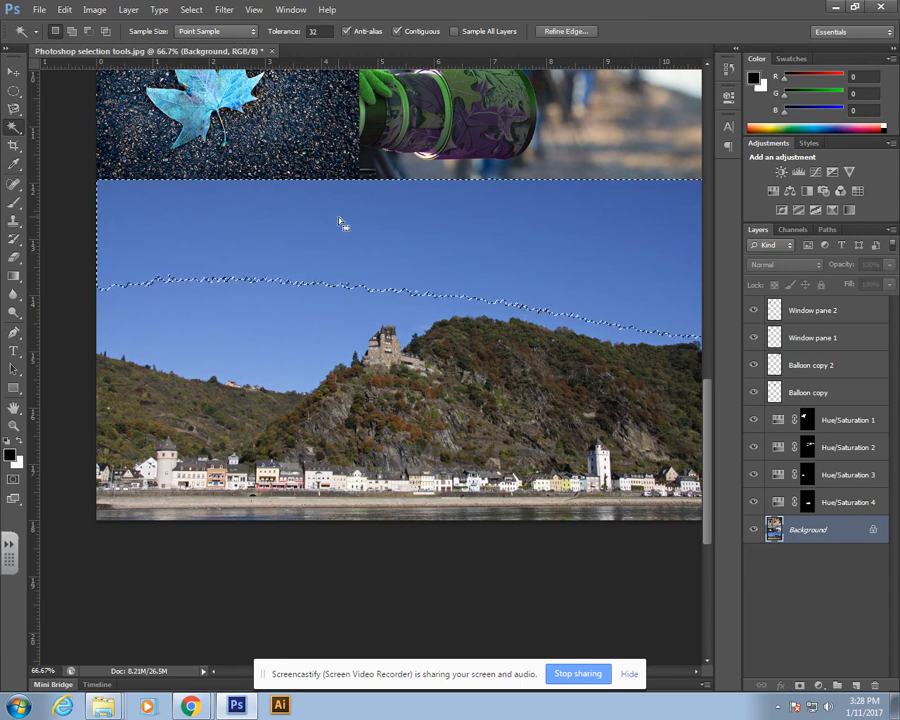
{"action": "left_click", "coordinate": [277, 305], "text": "shift"}
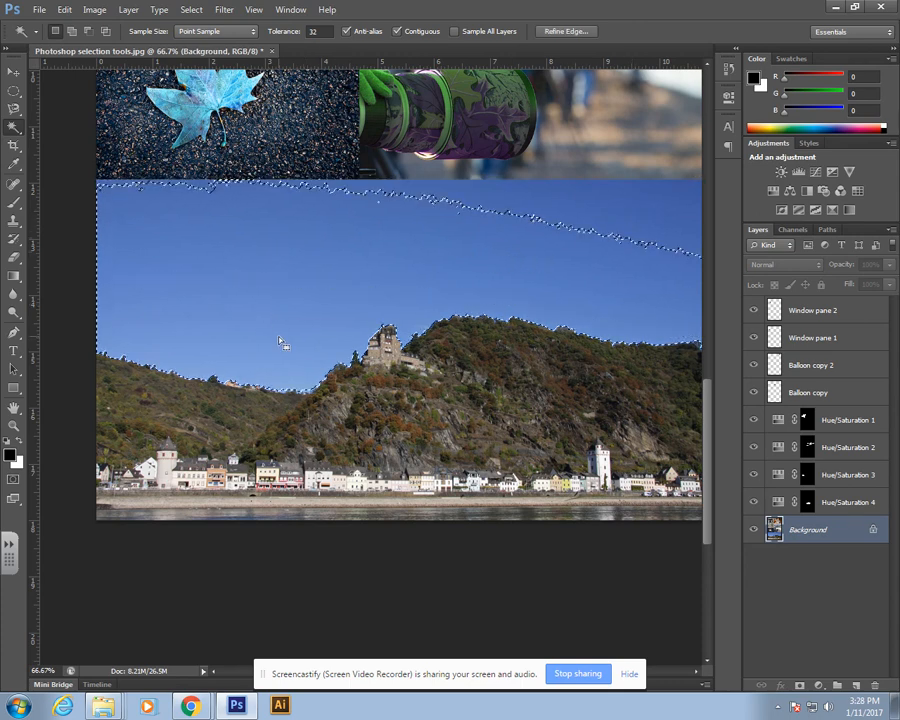
{"action": "left_click", "coordinate": [529, 203]}
{"action": "left_click", "coordinate": [300, 317]}
{"action": "left_click", "coordinate": [531, 203]}
{"action": "key", "text": "ctrl+d"}
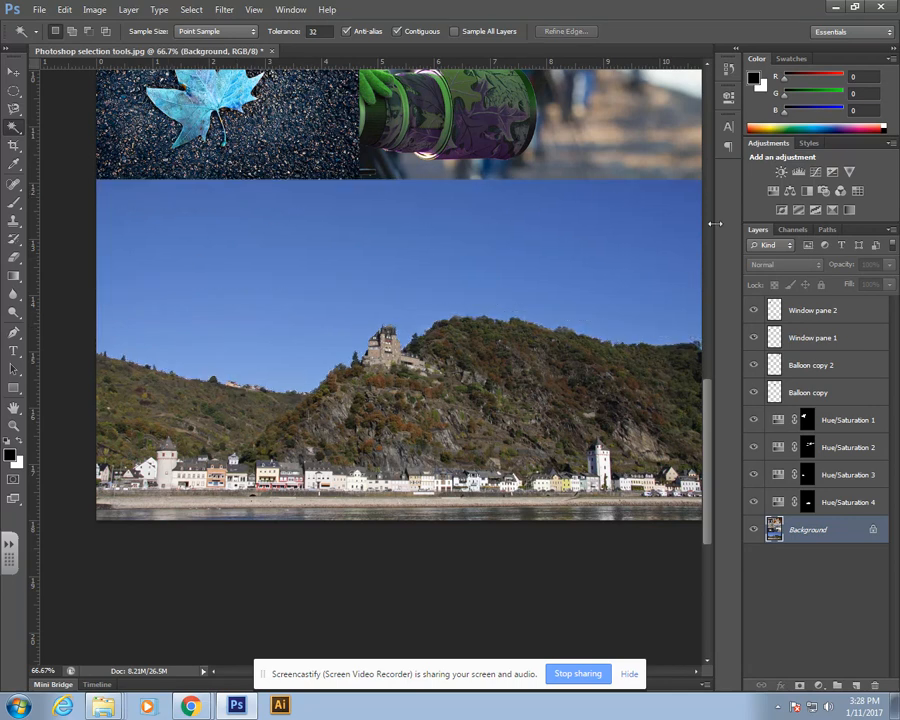
Step: Select the upper sky above the bird flock with the Magic Wand at Tolerance 32
{"action": "left_click", "coordinate": [660, 196]}
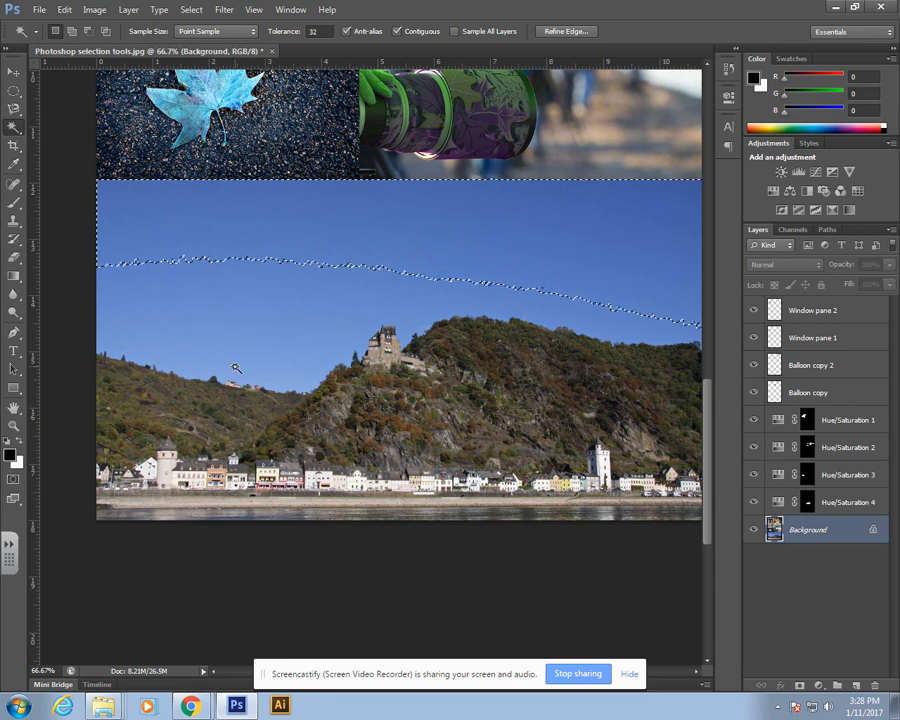
{"action": "key", "text": "Return"}
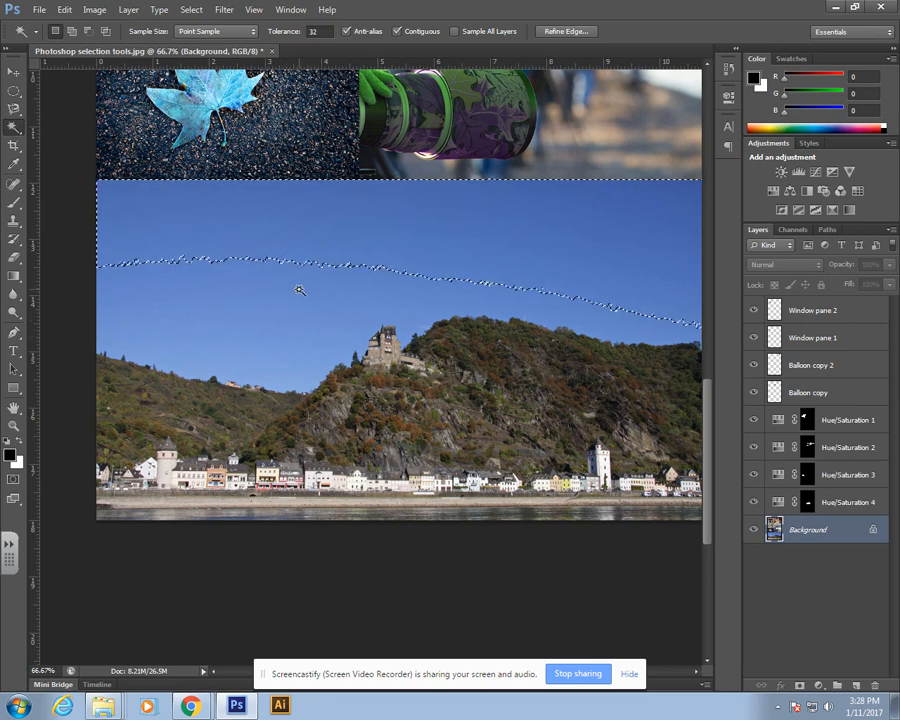
{"action": "left_click", "coordinate": [297, 340]}
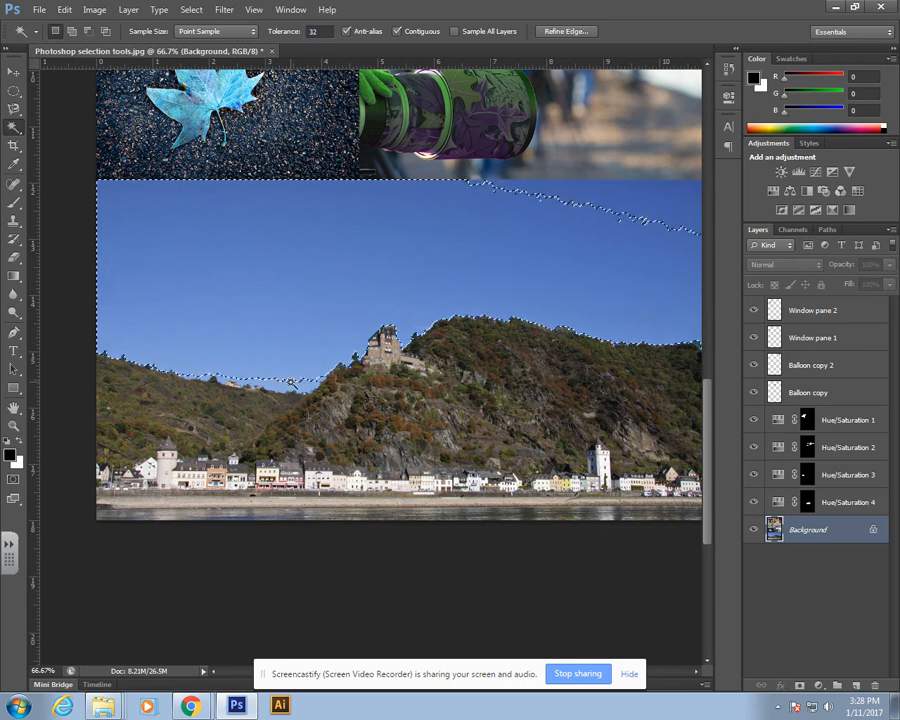
{"action": "left_click", "coordinate": [311, 271]}
{"action": "left_click", "coordinate": [599, 195]}
{"action": "key", "text": "Return"}
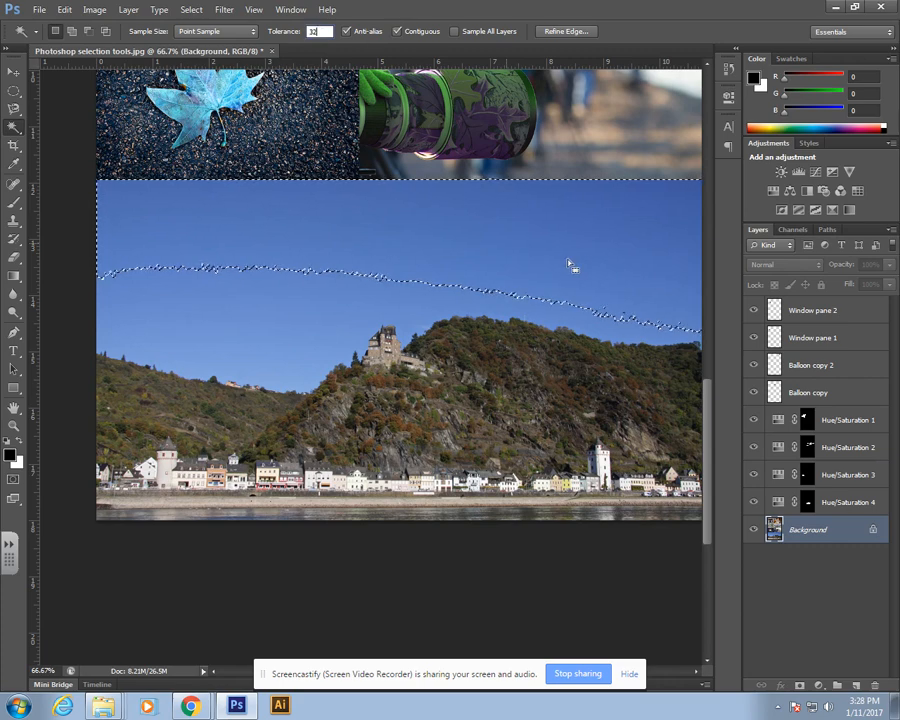
{"action": "left_click", "coordinate": [12, 72]}
{"action": "left_click", "coordinate": [13, 127]}
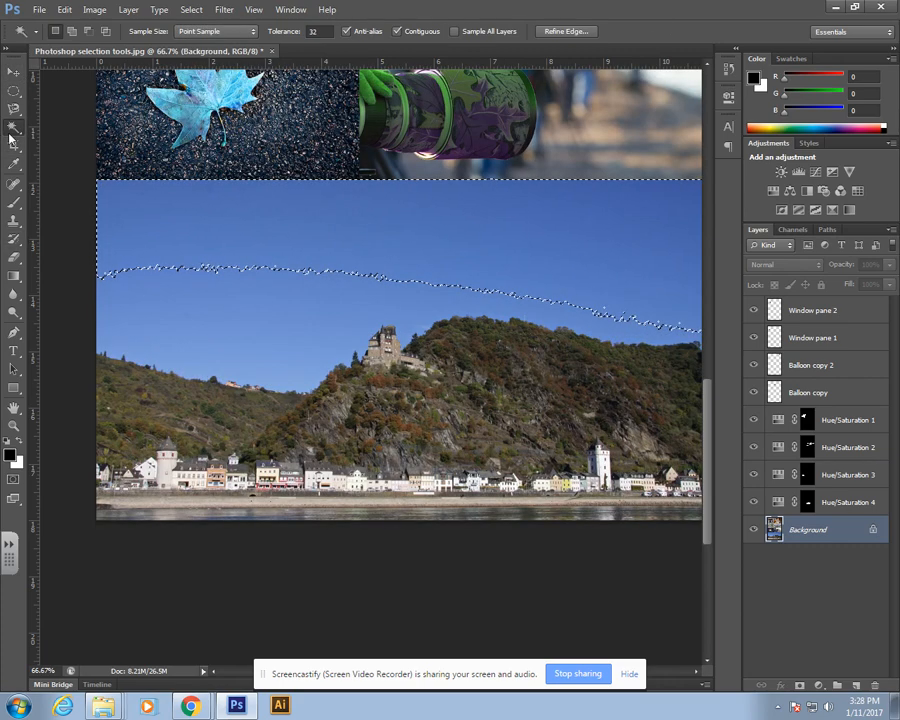
Step: Sample different sky areas with the Magic Wand at Tolerance 32 to compare the resulting selections
{"action": "key", "text": "Return"}
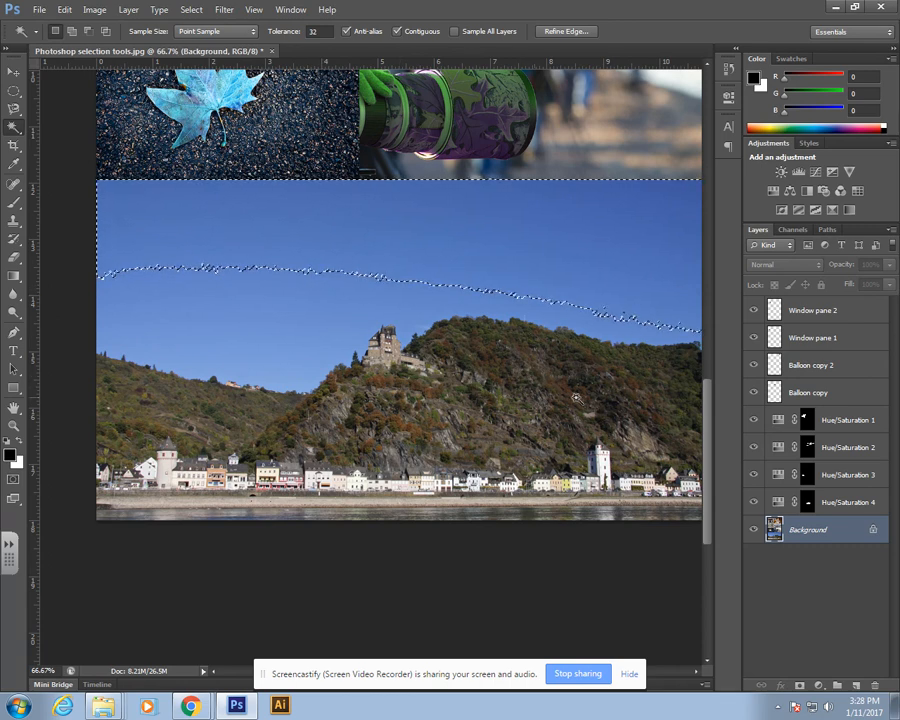
{"action": "left_click", "coordinate": [410, 294], "text": "shift"}
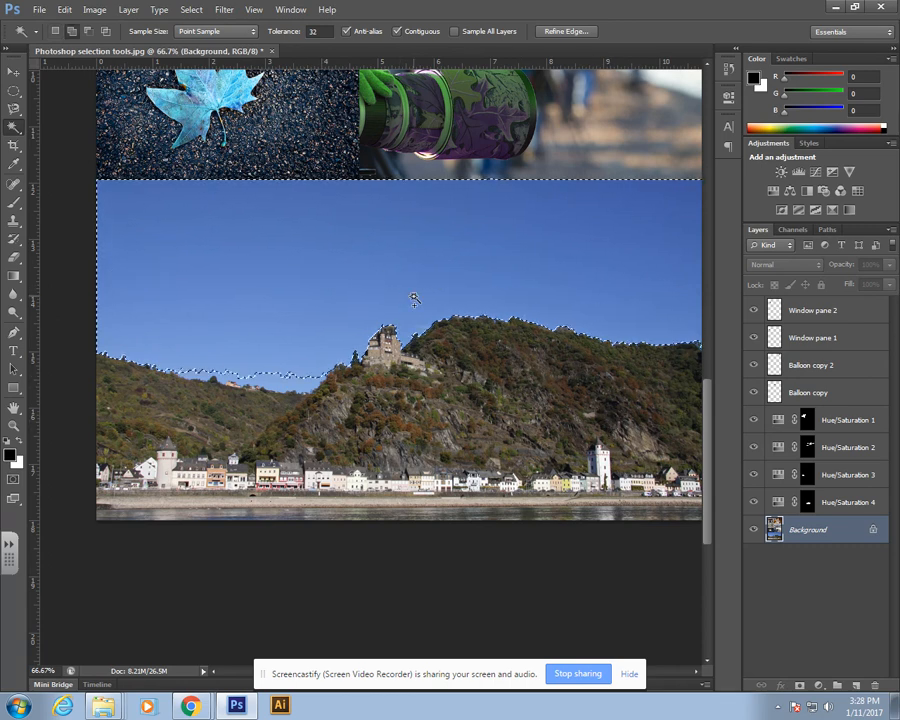
{"action": "left_click", "coordinate": [301, 379], "text": "shift"}
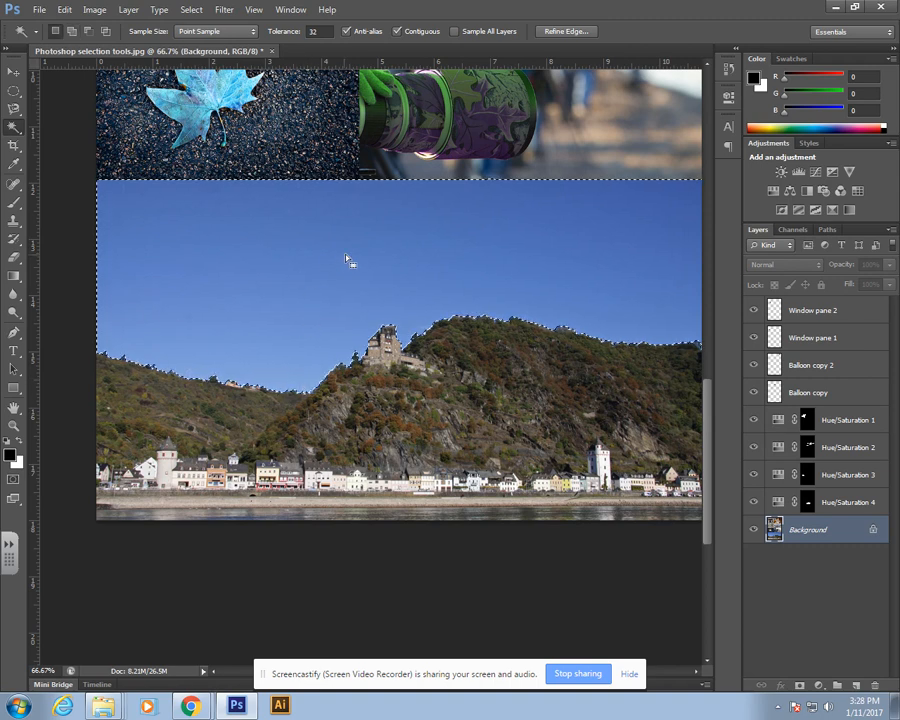
{"action": "left_click", "coordinate": [530, 217]}
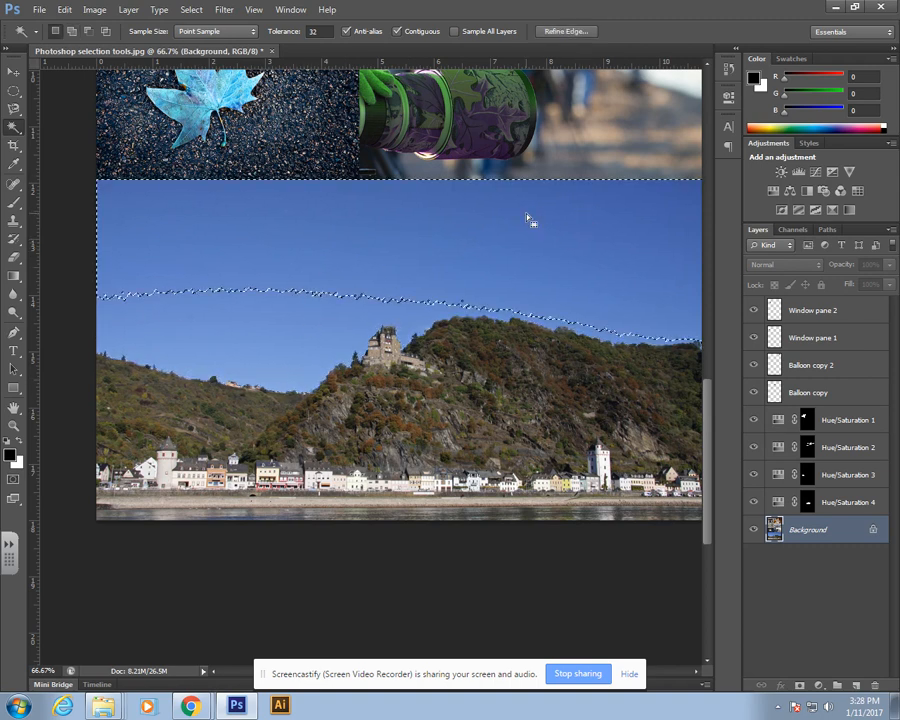
{"action": "left_click", "coordinate": [307, 310], "text": "shift"}
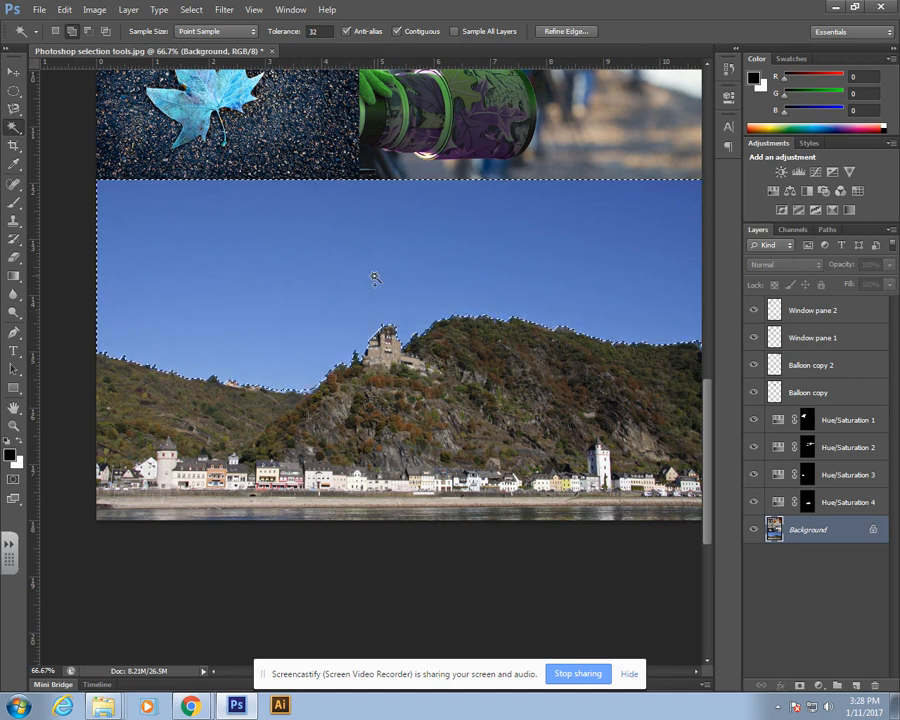
Step: Lower the Magic Wand Tolerance to 5 and sample several patches of sky between the bird flocks
{"action": "left_click", "coordinate": [315, 31]}
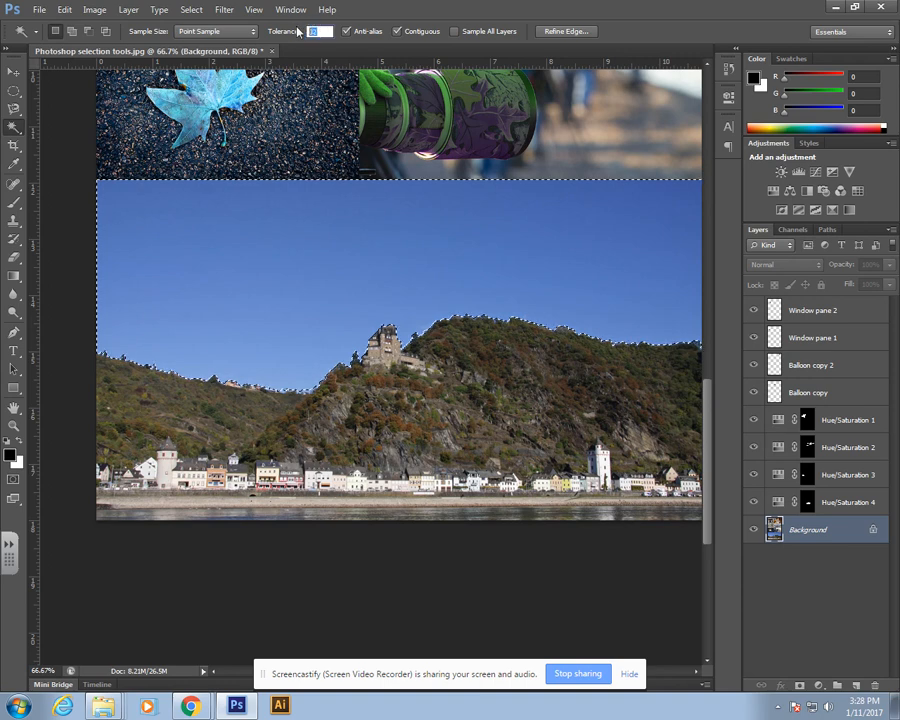
{"action": "type", "text": "5"}
{"action": "key", "text": "Return"}
{"action": "left_click", "coordinate": [596, 202]}
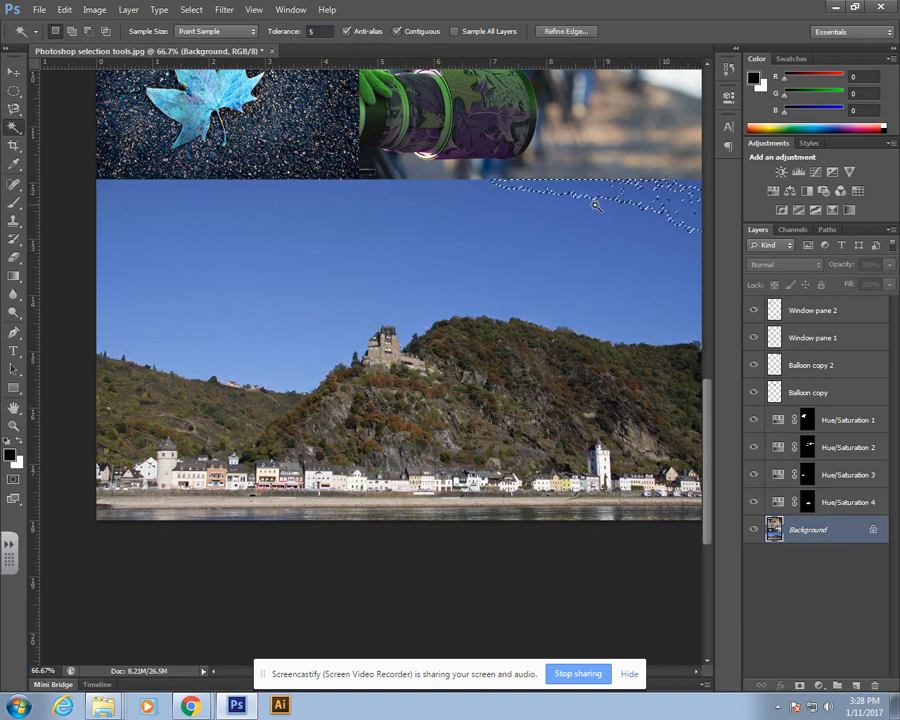
{"action": "left_click", "coordinate": [590, 215], "text": "shift"}
{"action": "left_click", "coordinate": [503, 229], "text": "shift"}
{"action": "left_click", "coordinate": [404, 233], "text": "shift"}
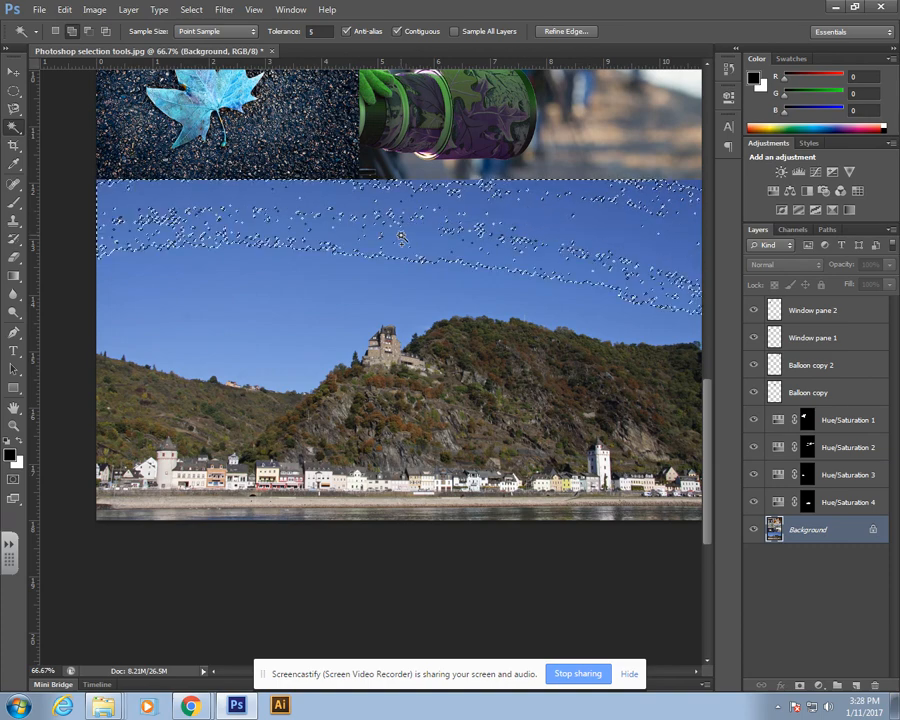
{"action": "left_click", "coordinate": [312, 258], "text": "shift"}
{"action": "left_click", "coordinate": [278, 315], "text": "shift"}
{"action": "left_click", "coordinate": [275, 339], "text": "shift"}
Step: Raise the Tolerance to 200, sample the sky once, and deselect
{"action": "left_click", "coordinate": [295, 283], "text": "shift"}
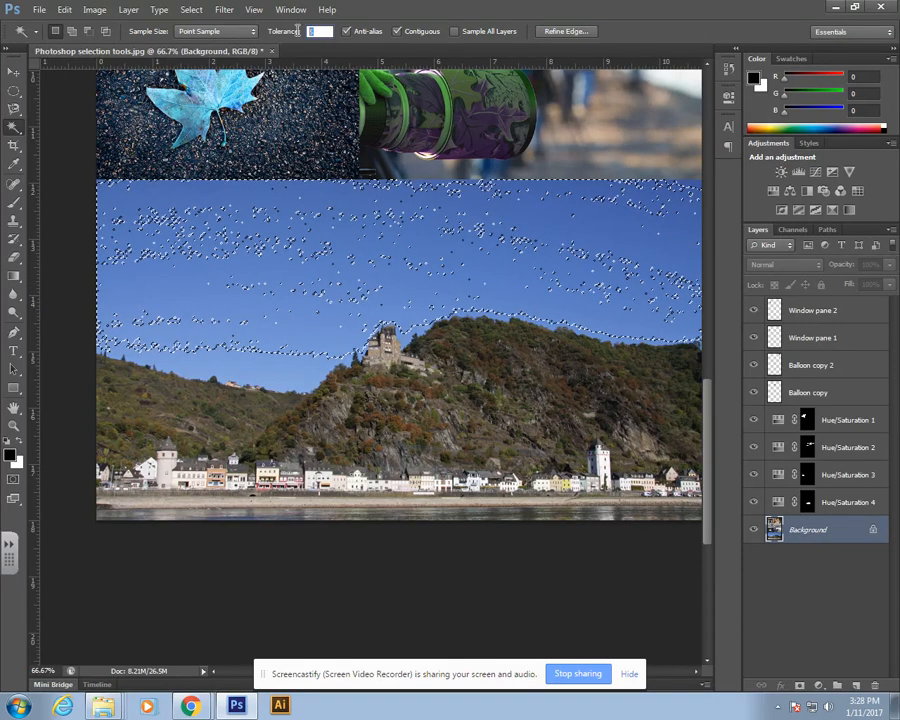
{"action": "type", "text": "200"}
{"action": "key", "text": "Return"}
{"action": "left_click", "coordinate": [458, 205]}
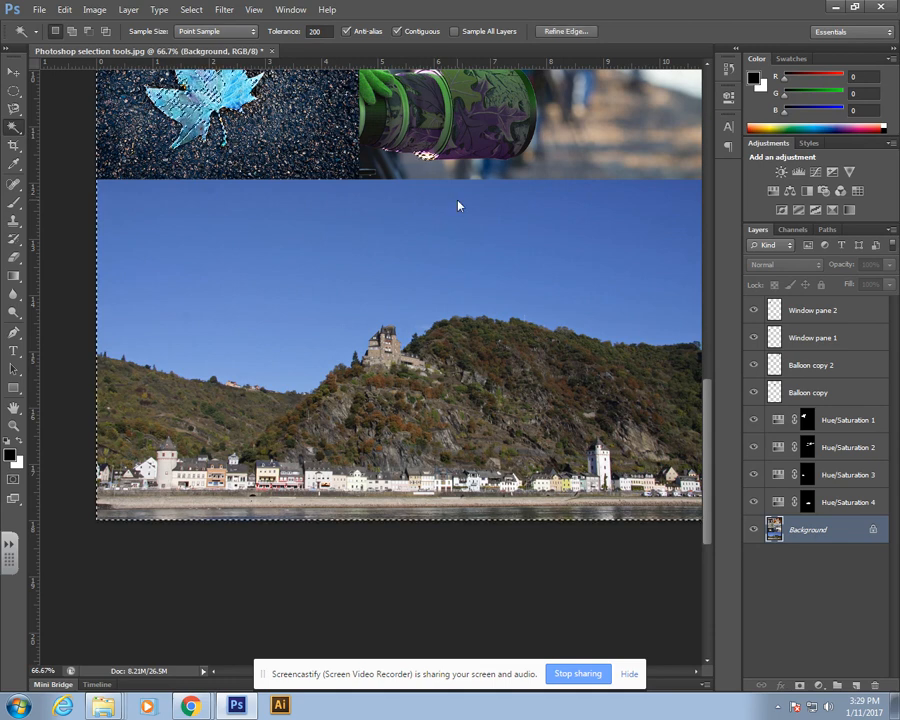
{"action": "key", "text": "ctrl+d"}
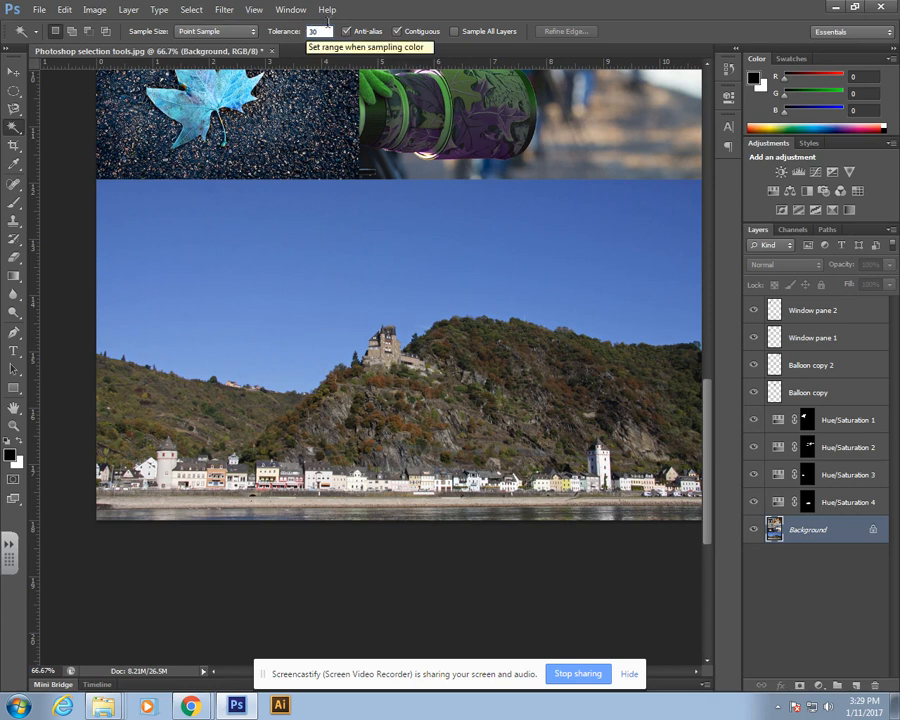
Step: Select the entire sky down to the hilltops with the Magic Wand at Tolerance 30, adding a second sample
{"action": "left_click", "coordinate": [493, 211]}
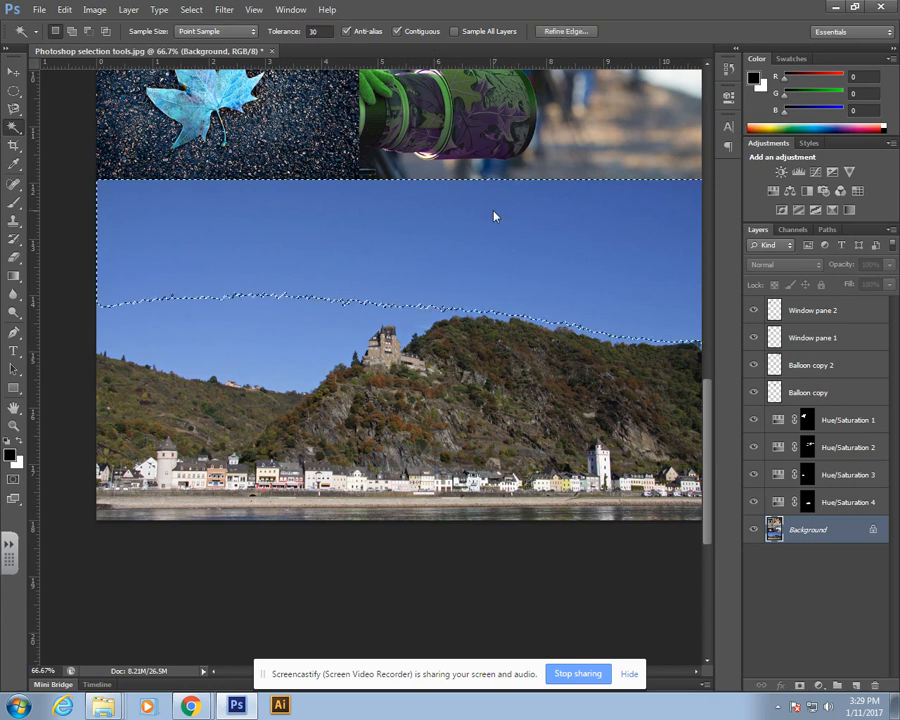
{"action": "key", "text": "ctrl+d"}
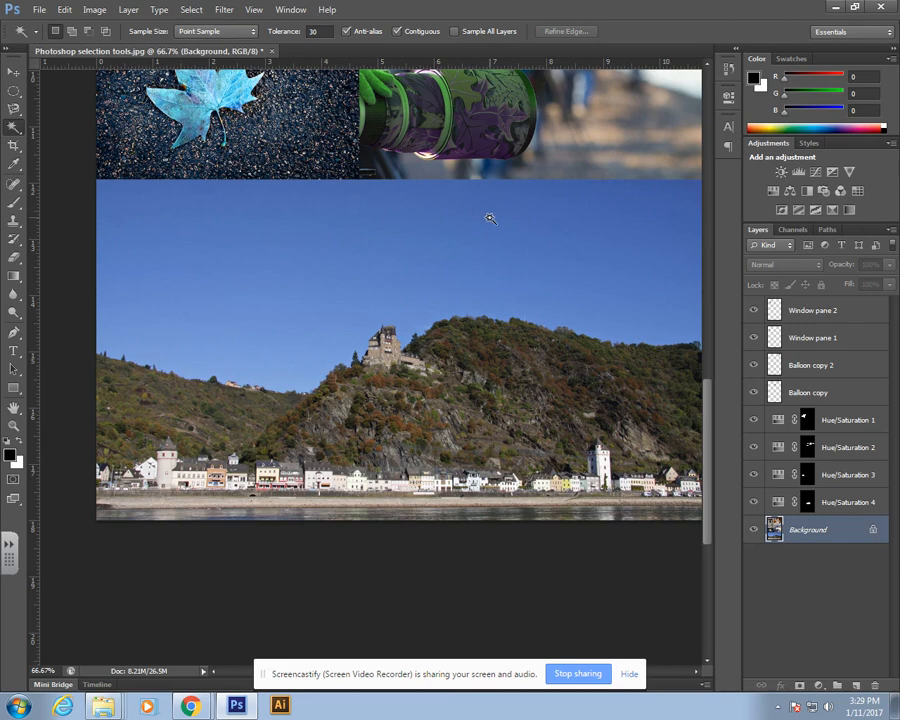
{"action": "left_click", "coordinate": [508, 219]}
{"action": "left_click", "coordinate": [301, 341], "text": "shift"}
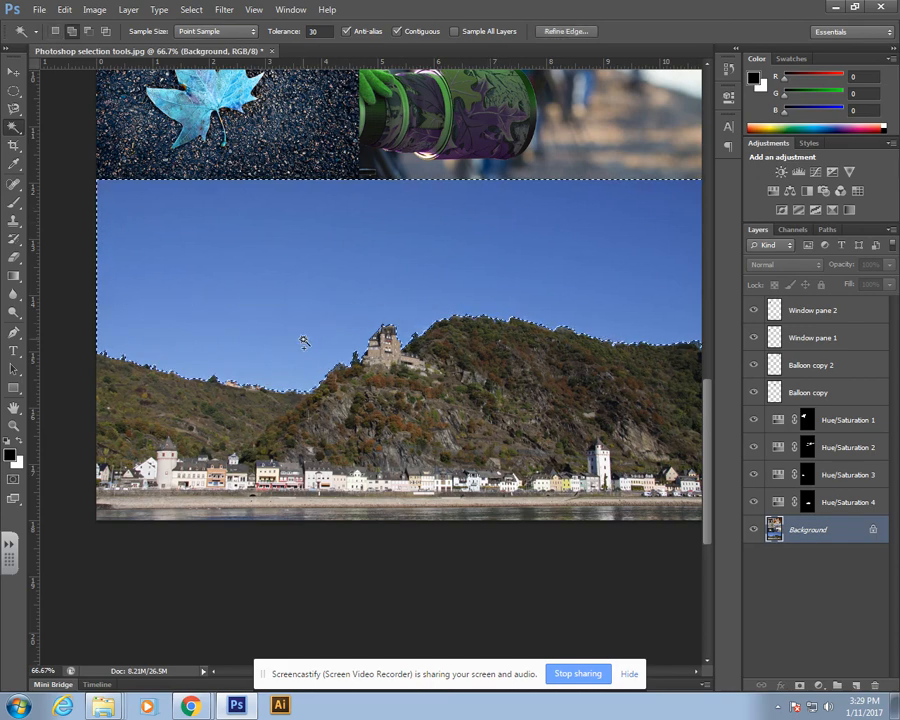
Step: Zoom in and pan along the hill and castle skyline to inspect the sky selection's edge
{"action": "key", "text": "ctrl+plus"}
{"action": "key", "text": "ctrl+plus"}
{"action": "key", "text": "ctrl+plus"}
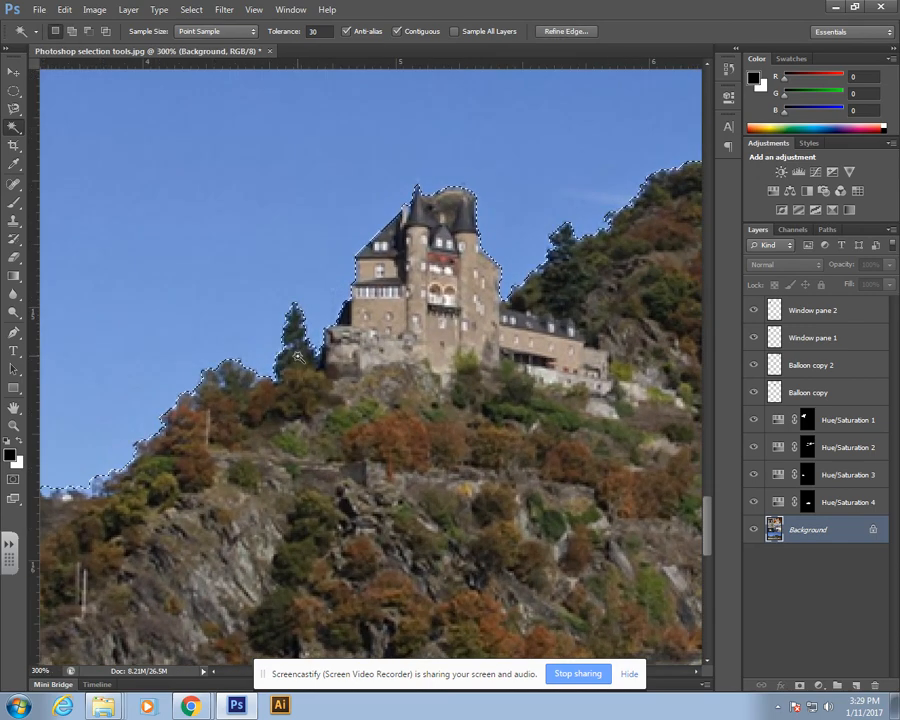
{"action": "left_click_drag", "start_coordinate": [132, 366], "coordinate": [545, 373]}
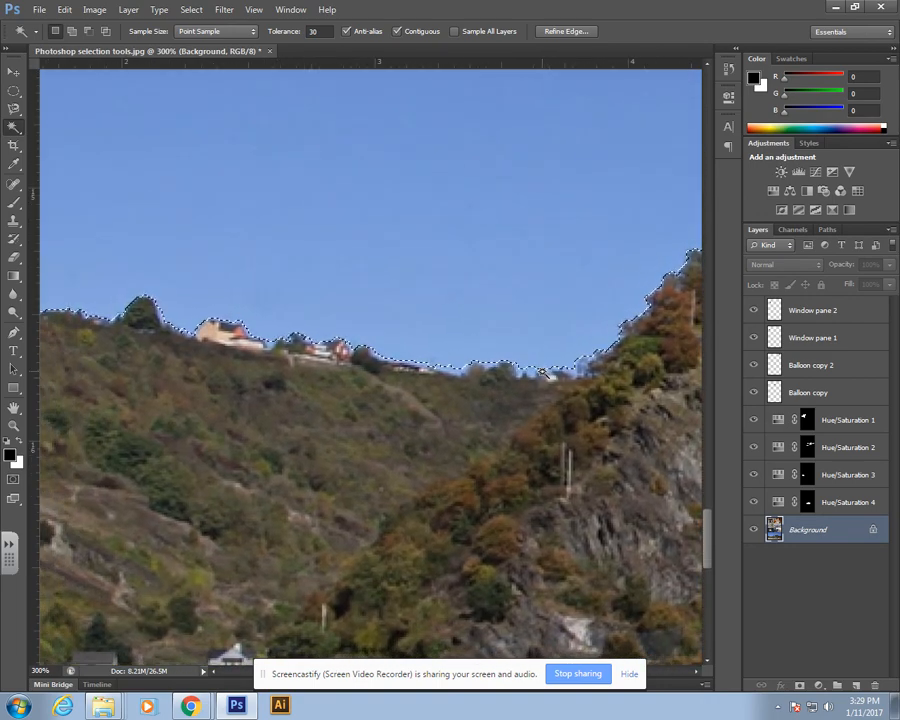
{"action": "left_click", "coordinate": [528, 372], "text": "shift"}
{"action": "key", "text": "ctrl+d"}
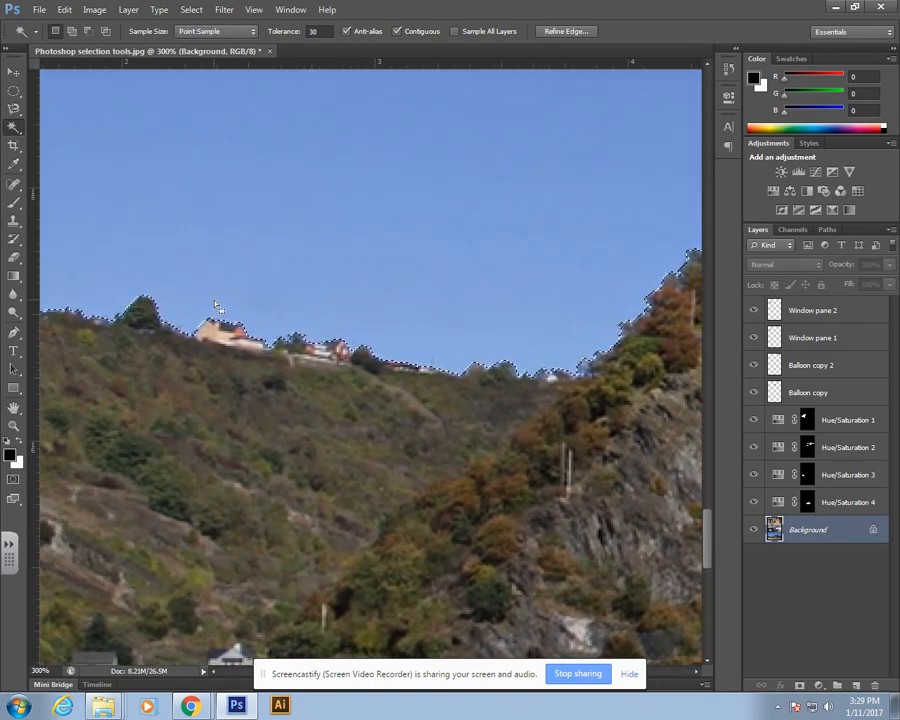
{"action": "left_click_drag", "start_coordinate": [174, 310], "coordinate": [410, 314]}
{"action": "left_click_drag", "start_coordinate": [164, 263], "coordinate": [351, 301]}
{"action": "left_click_drag", "start_coordinate": [172, 252], "coordinate": [42, 289]}
{"action": "left_click_drag", "start_coordinate": [487, 331], "coordinate": [380, 356]}
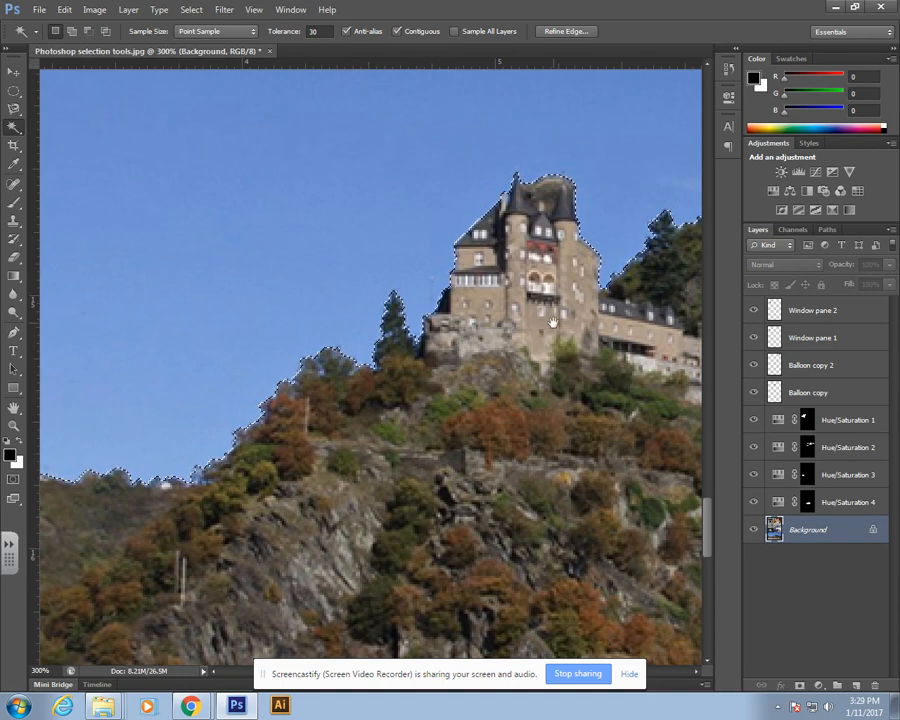
{"action": "left_click_drag", "start_coordinate": [685, 267], "coordinate": [412, 368]}
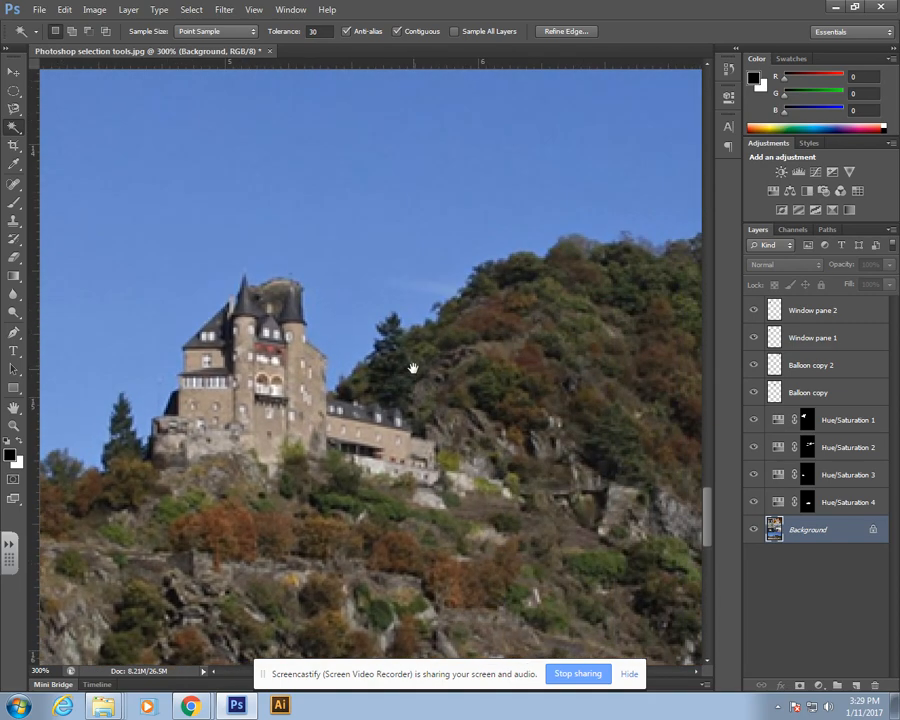
{"action": "left_click_drag", "start_coordinate": [625, 283], "coordinate": [368, 325]}
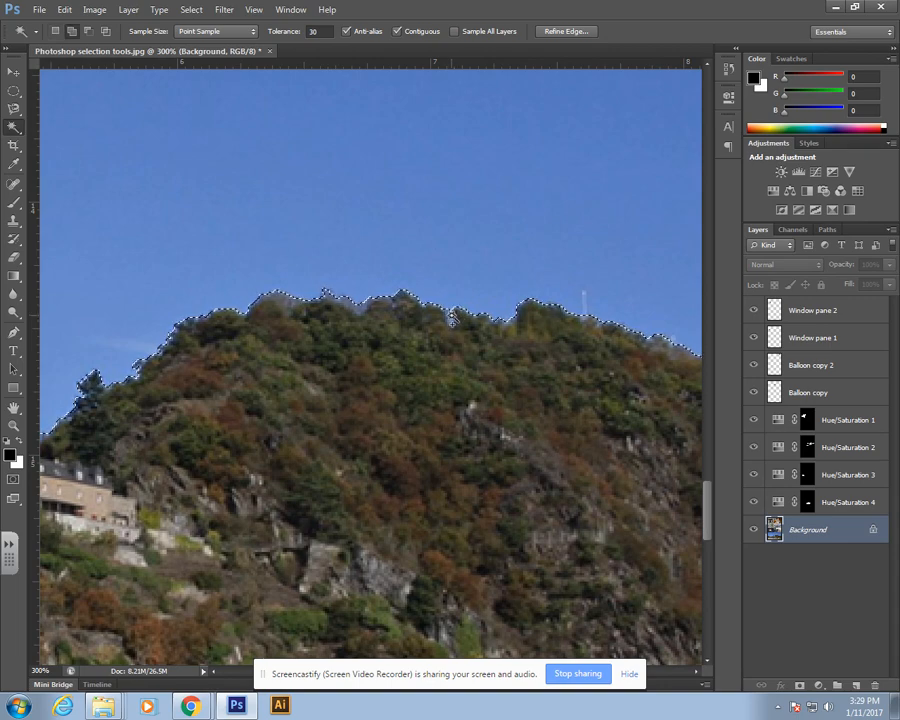
{"action": "left_click_drag", "start_coordinate": [611, 333], "coordinate": [366, 346]}
{"action": "left_click_drag", "start_coordinate": [698, 418], "coordinate": [334, 417]}
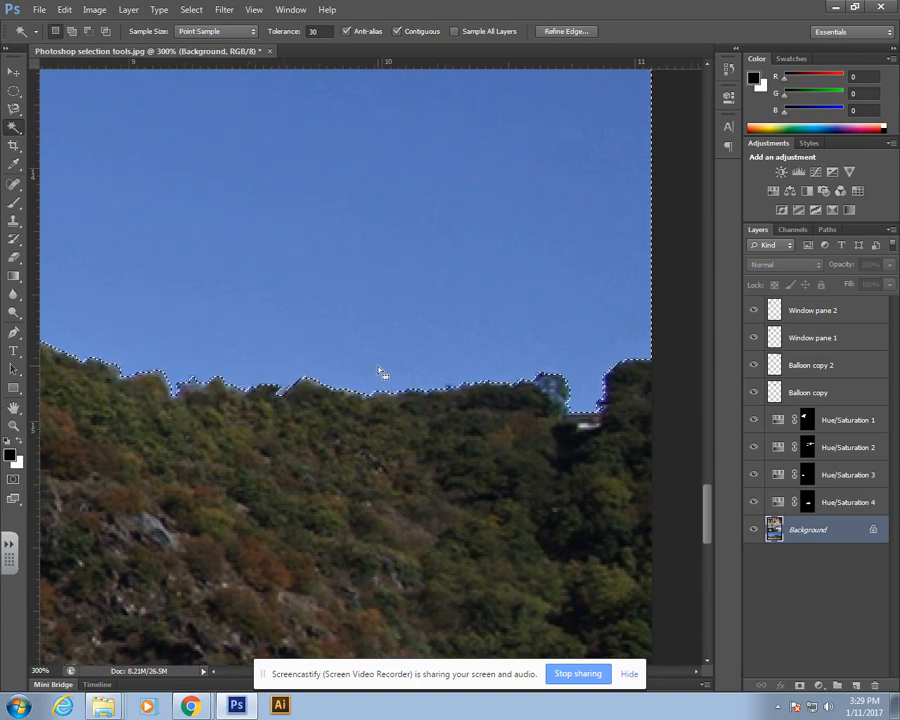
{"action": "scroll", "coordinate": [377, 367], "scroll_direction": "down", "scroll_amount": 2, "text": "alt"}
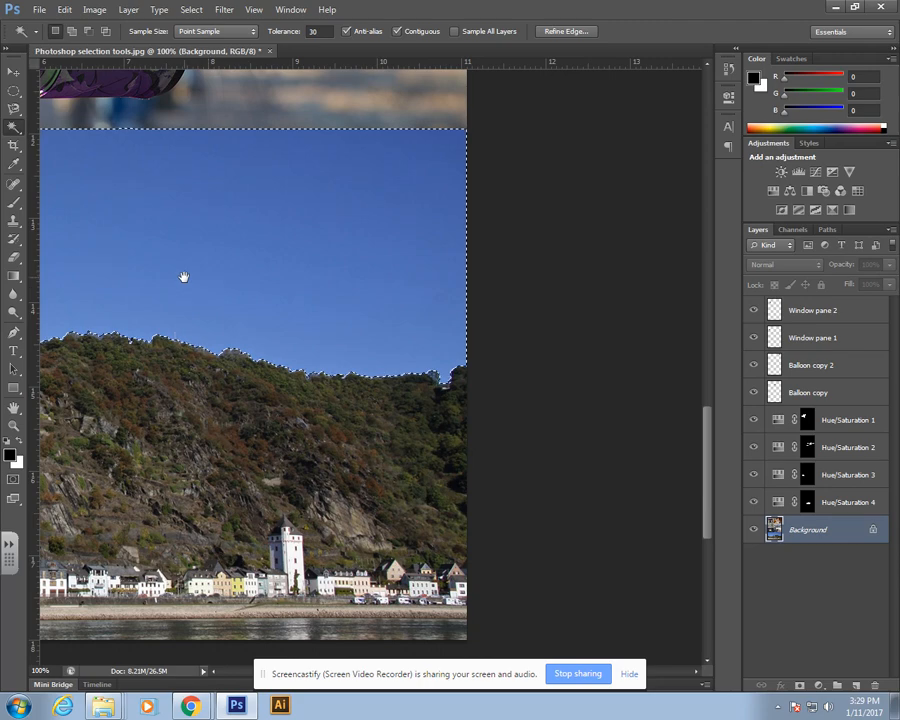
{"action": "left_click_drag", "start_coordinate": [180, 274], "coordinate": [502, 310]}
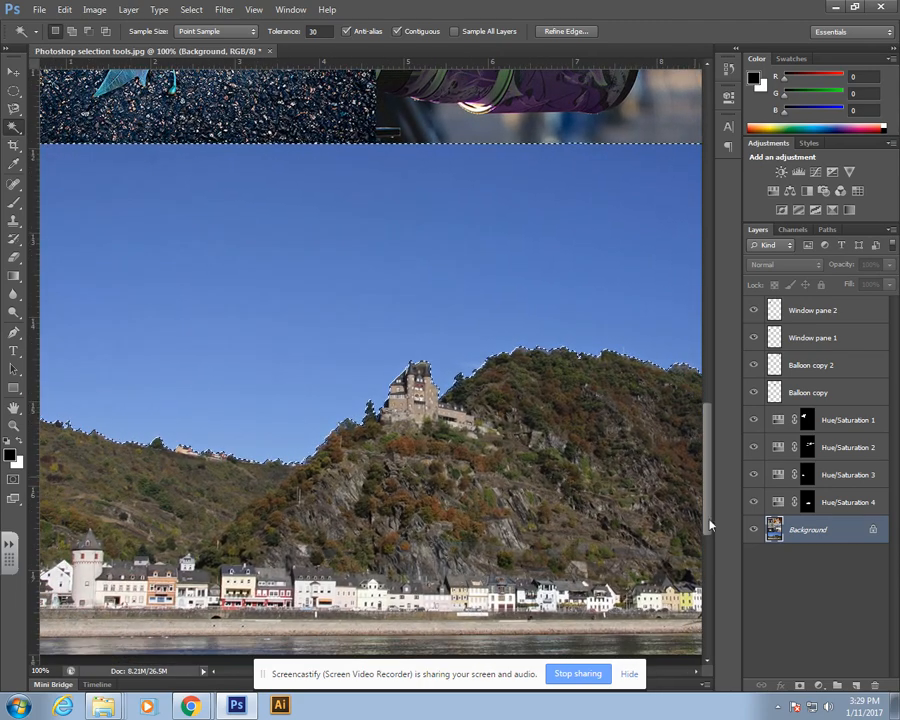
Step: Add a Hue/Saturation adjustment to the sky selection with Hue +164 and Saturation -14, then close the properties panel
{"action": "left_click", "coordinate": [818, 685]}
{"action": "left_click", "coordinate": [829, 518]}
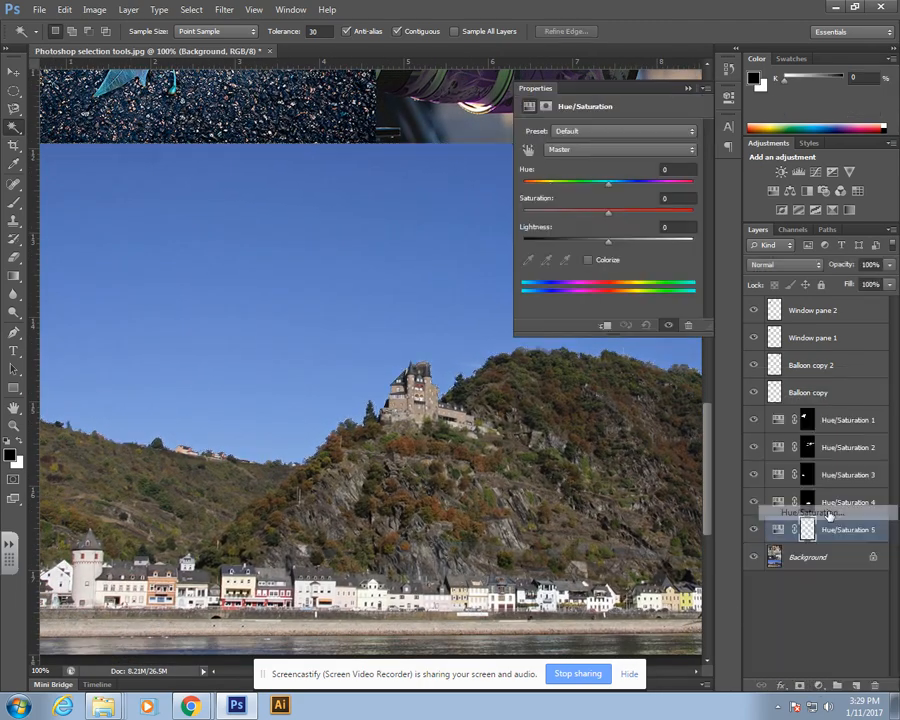
{"action": "left_click_drag", "start_coordinate": [611, 186], "coordinate": [688, 196]}
{"action": "left_click_drag", "start_coordinate": [595, 216], "coordinate": [594, 213]}
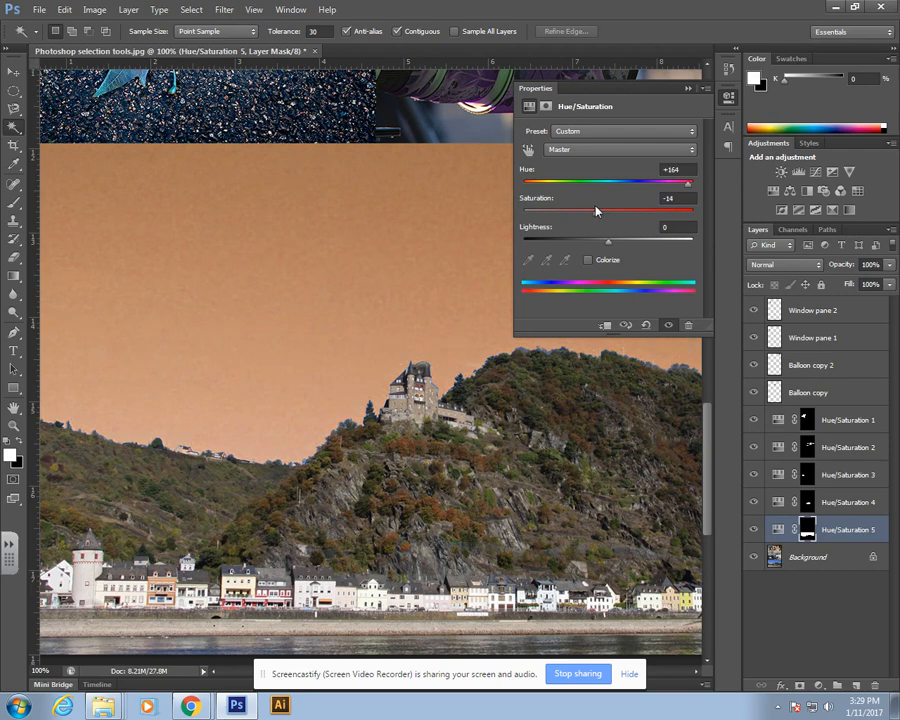
{"action": "key", "text": "ctrl+minus"}
{"action": "key", "text": "ctrl+minus"}
{"action": "key", "text": "ctrl+minus"}
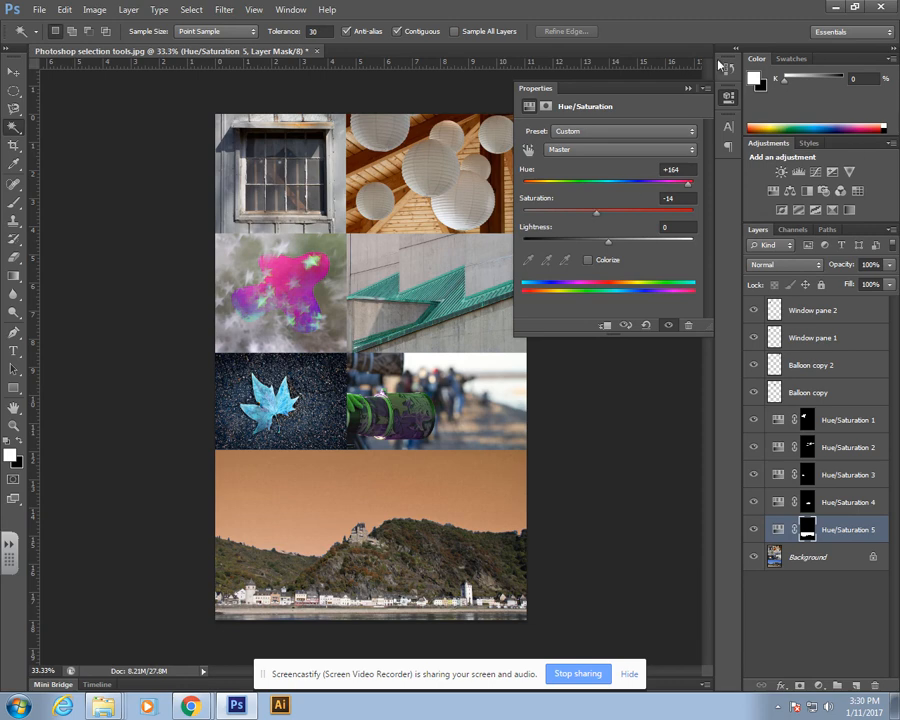
{"action": "left_click", "coordinate": [687, 90]}
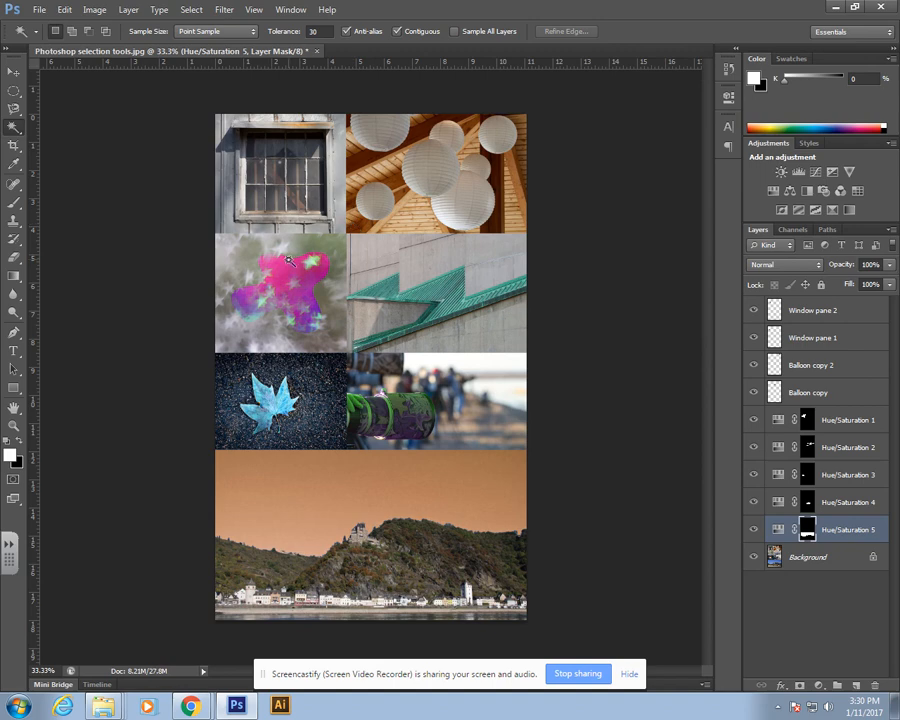
Step: Save the document as a Photoshop PSD, browsing to the U: network drive
{"action": "left_click", "coordinate": [40, 14]}
{"action": "left_click", "coordinate": [93, 179]}
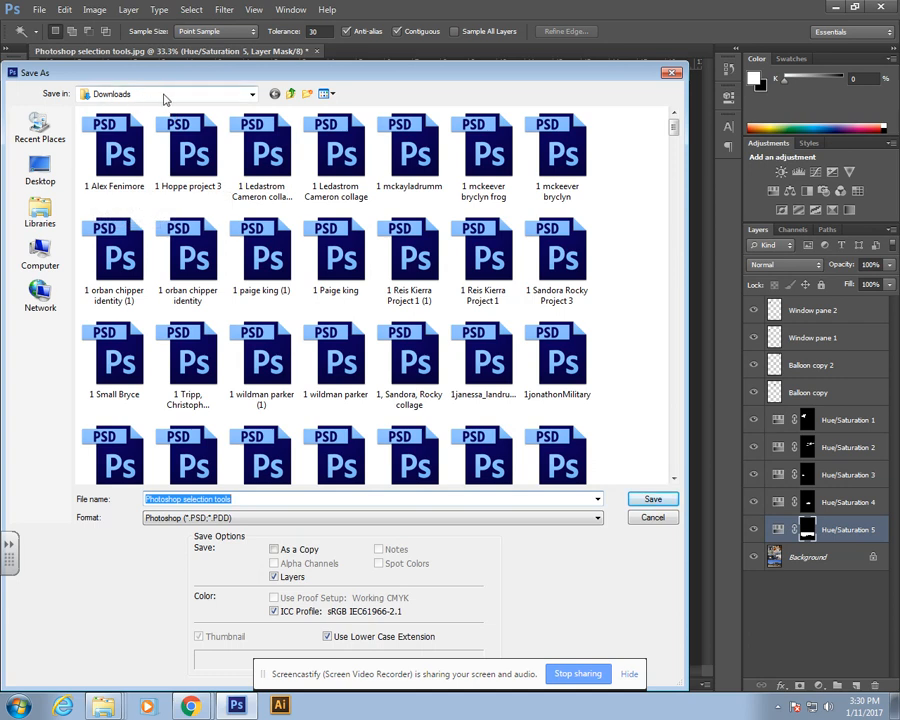
{"action": "left_click", "coordinate": [40, 252]}
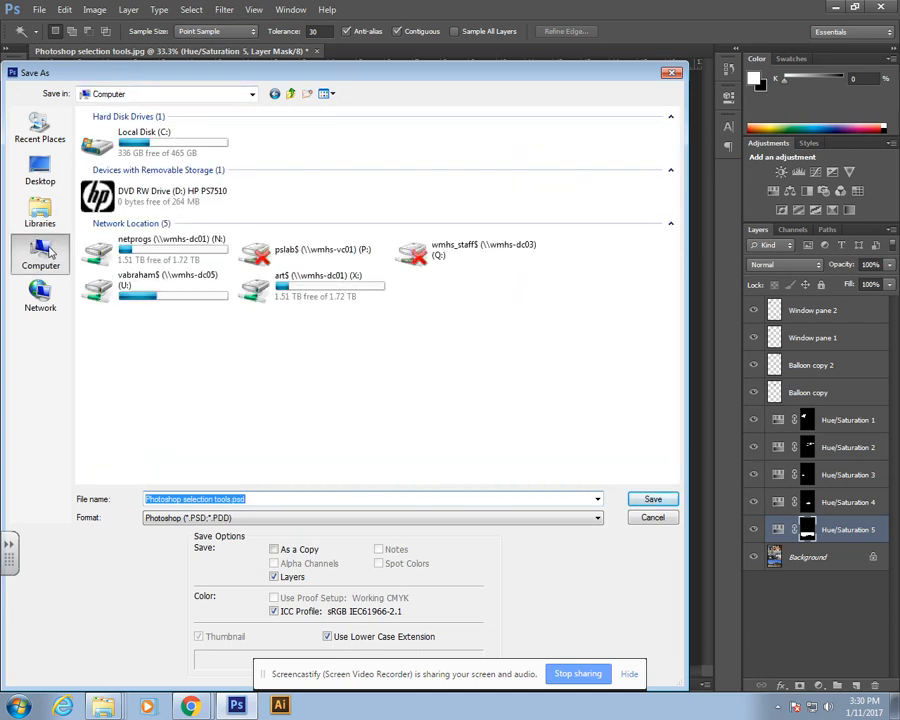
{"action": "double_click", "coordinate": [193, 290]}
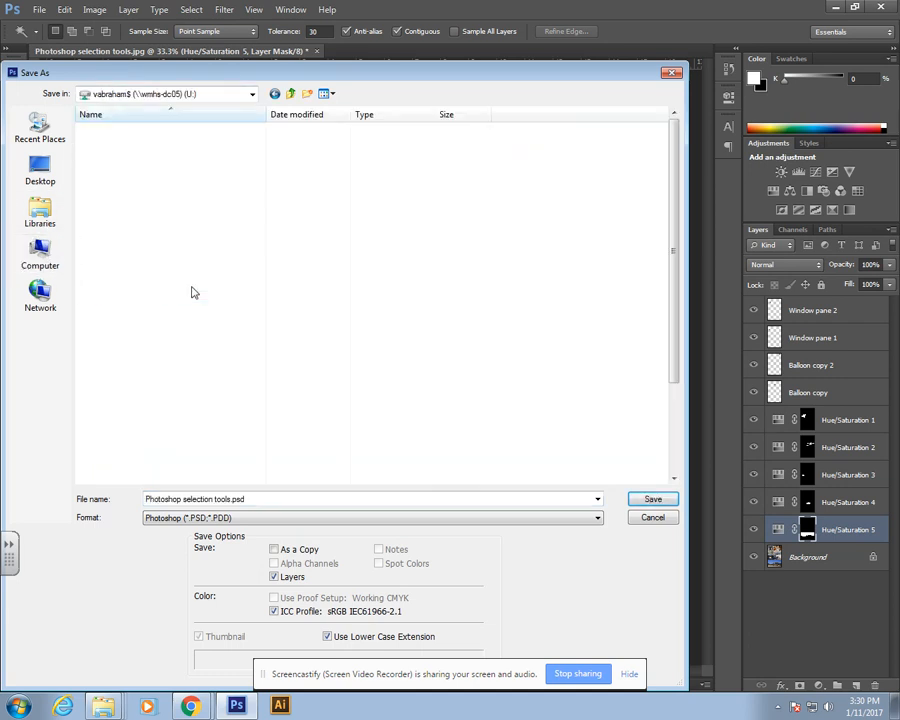